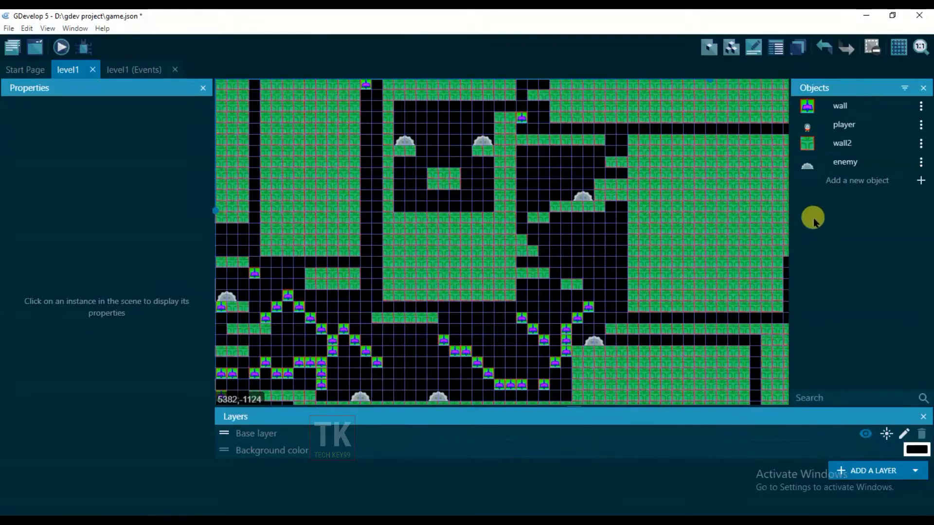
Create a new Sprite object from scratch and name it E2
left_click(896, 186)
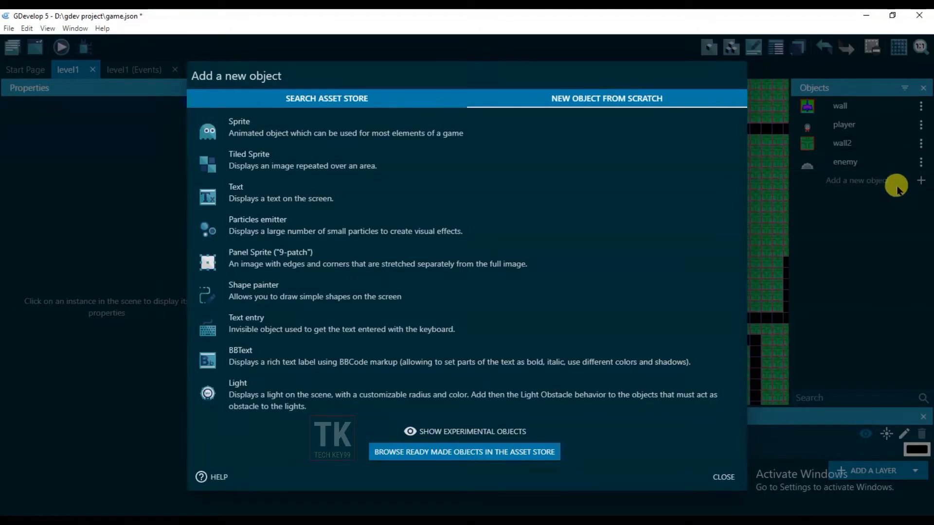
left_click(353, 132)
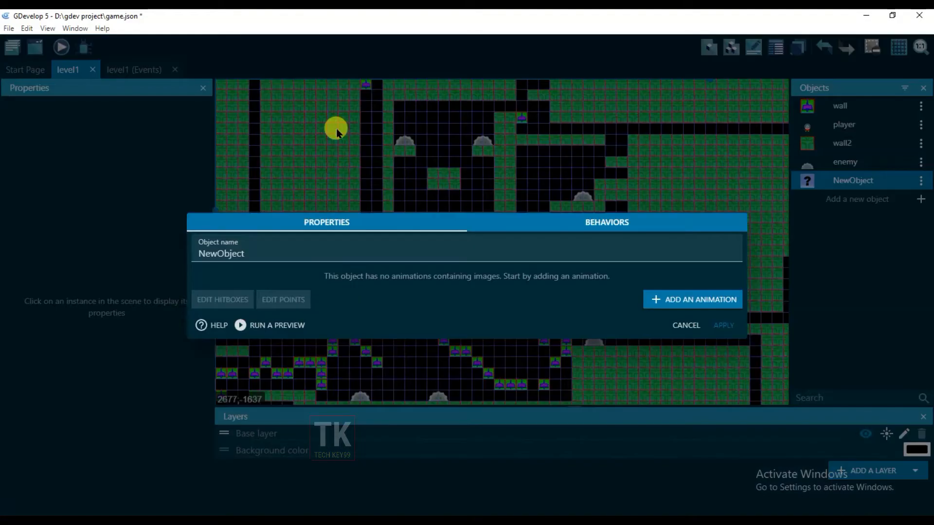
left_click_drag(248, 253, 183, 254)
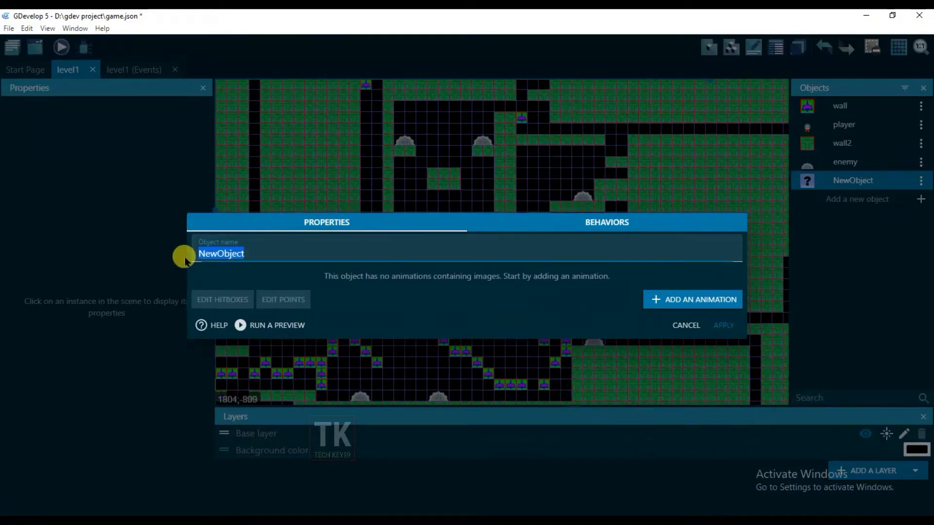
type("E2")
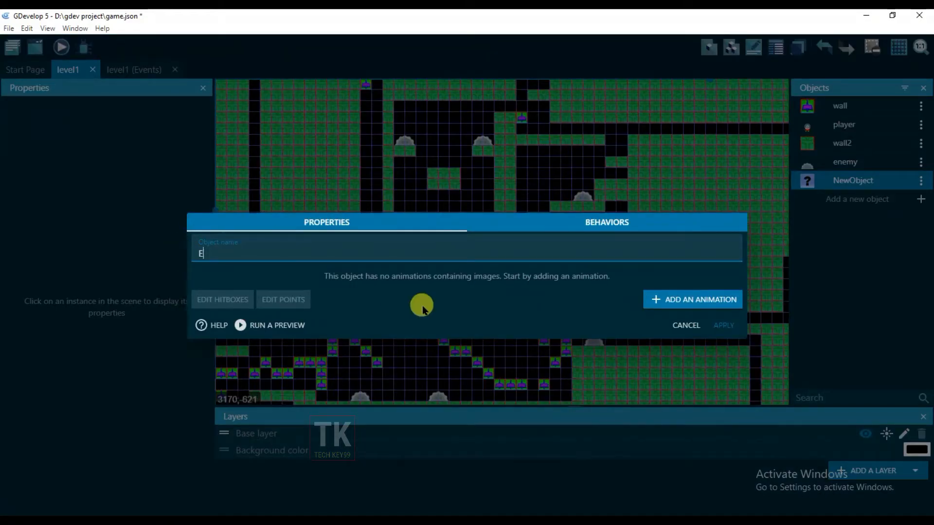
Add an animation to E2 using the saw and saw_move images, copying both files into the project folder
left_click(665, 299)
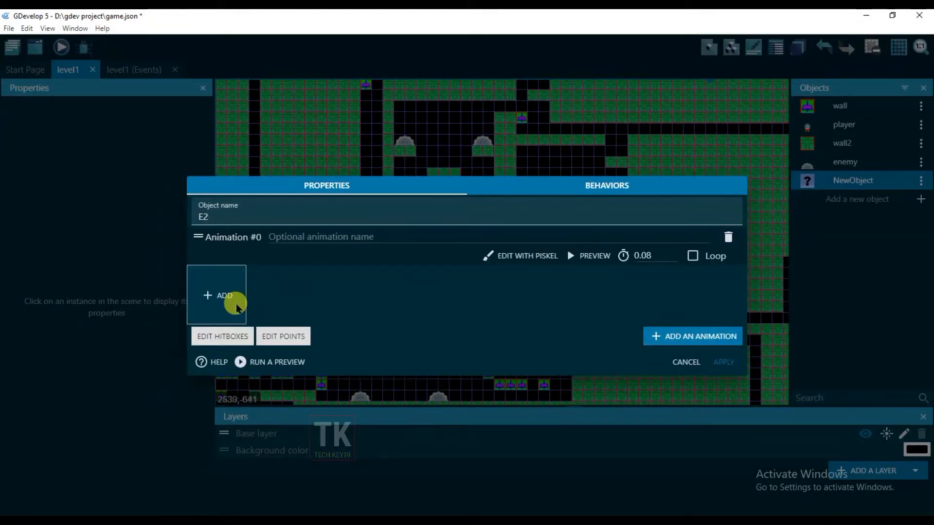
left_click(220, 301)
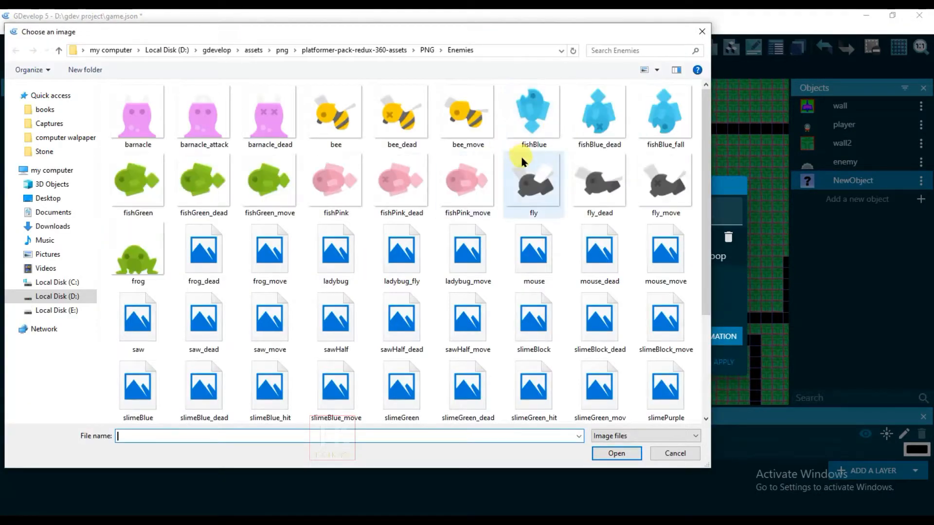
scroll(427, 379, "down", 3)
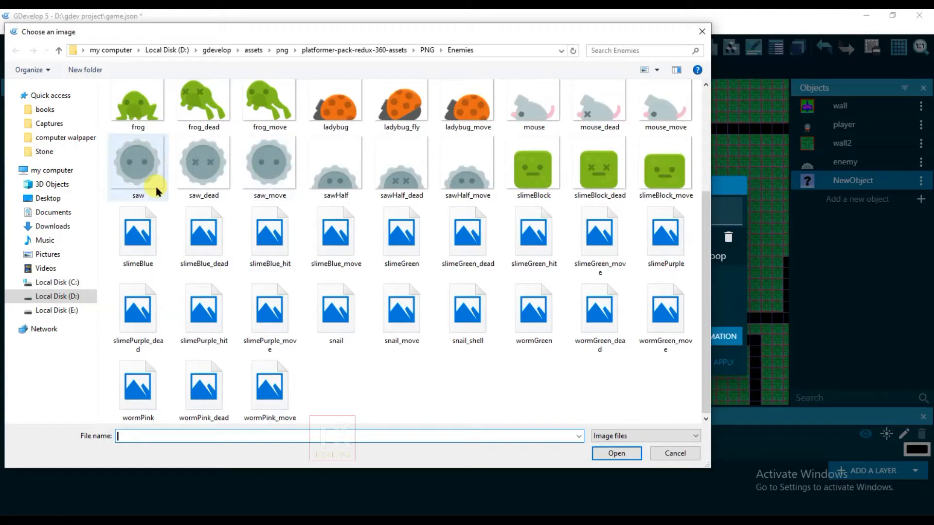
left_click(142, 161)
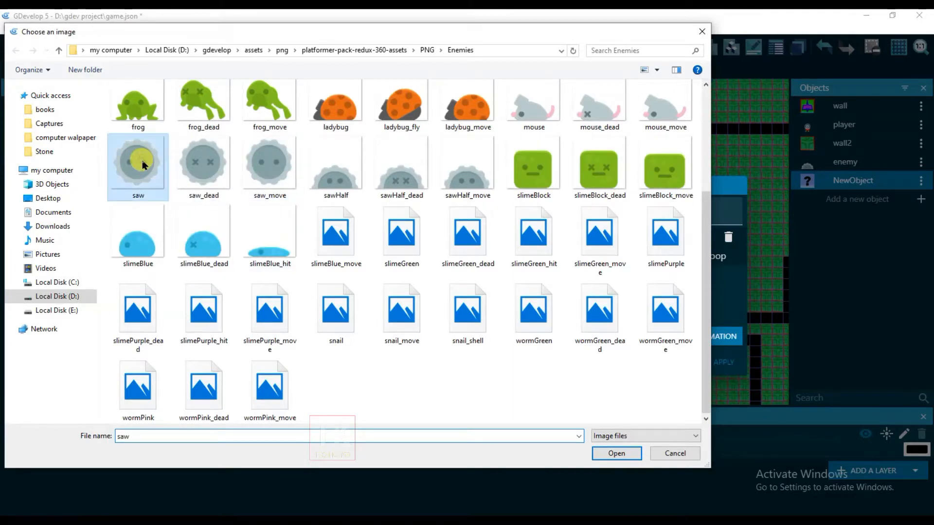
left_click(267, 170, "ctrl")
left_click(606, 454)
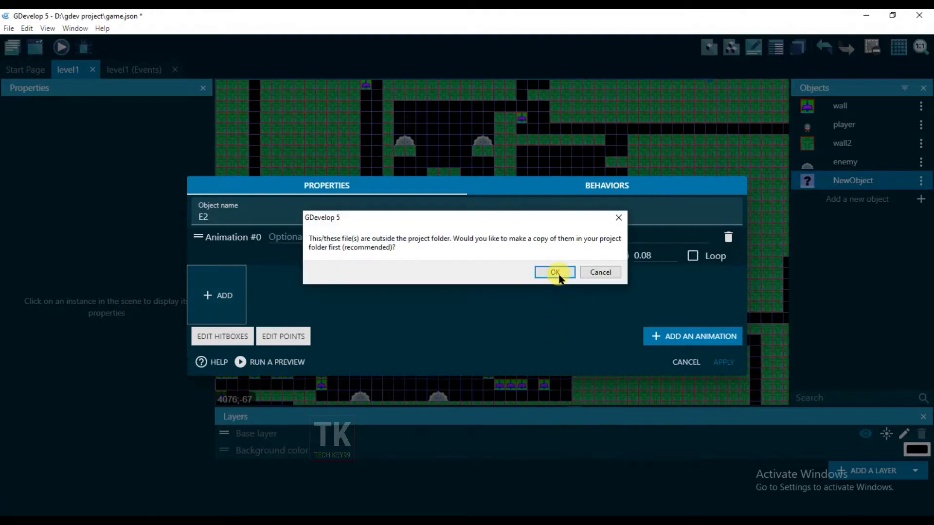
left_click(557, 272)
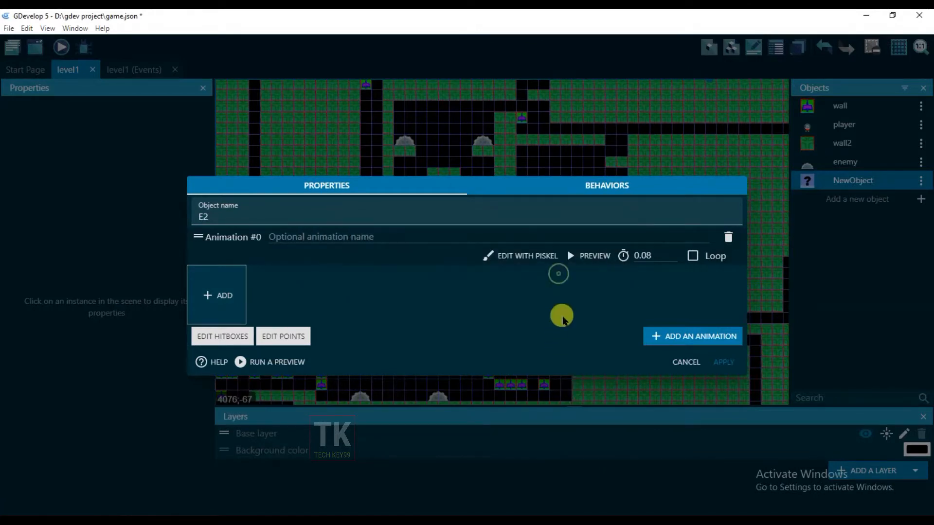
Add a second animation to E2 using the saw_dead image, copying the file into the project folder
left_click(664, 339)
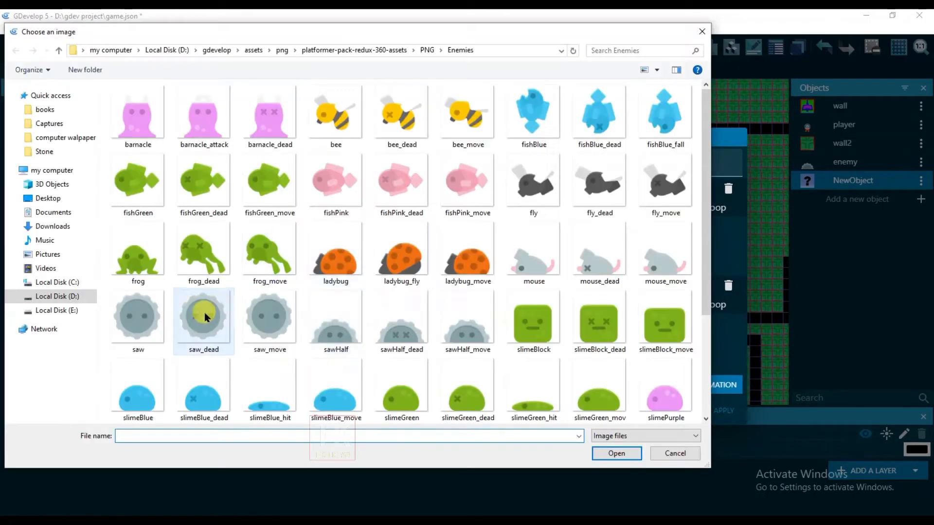
left_click(204, 317)
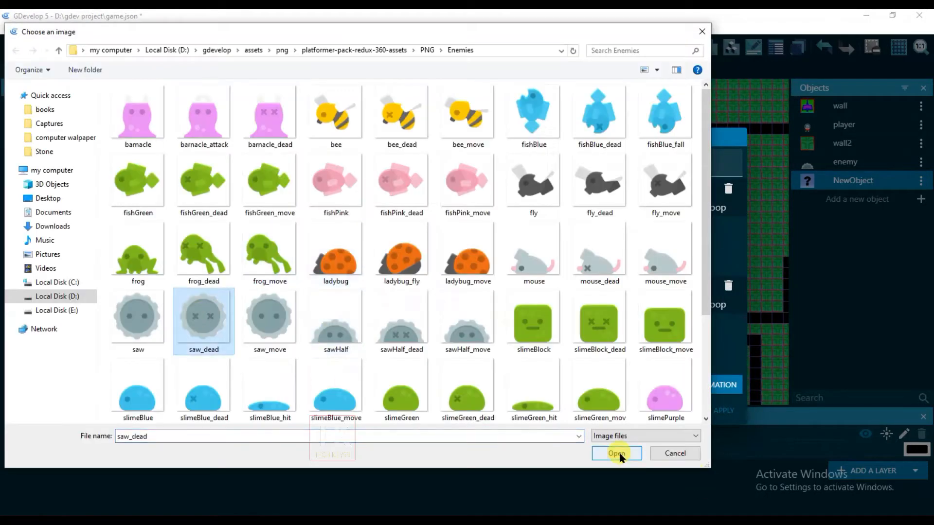
left_click(616, 452)
left_click(555, 271)
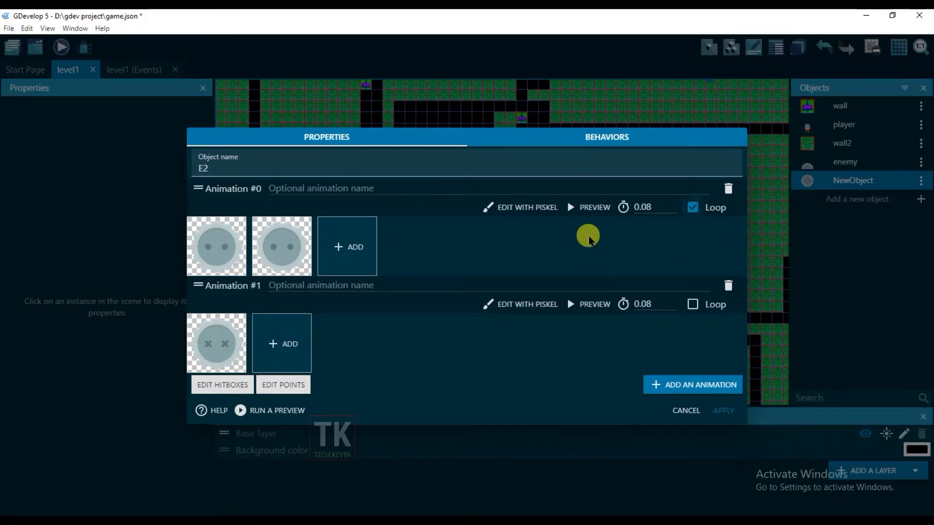
Preview E2's first animation, set its speed to 22 FPS, and apply the object's settings
left_click(593, 207)
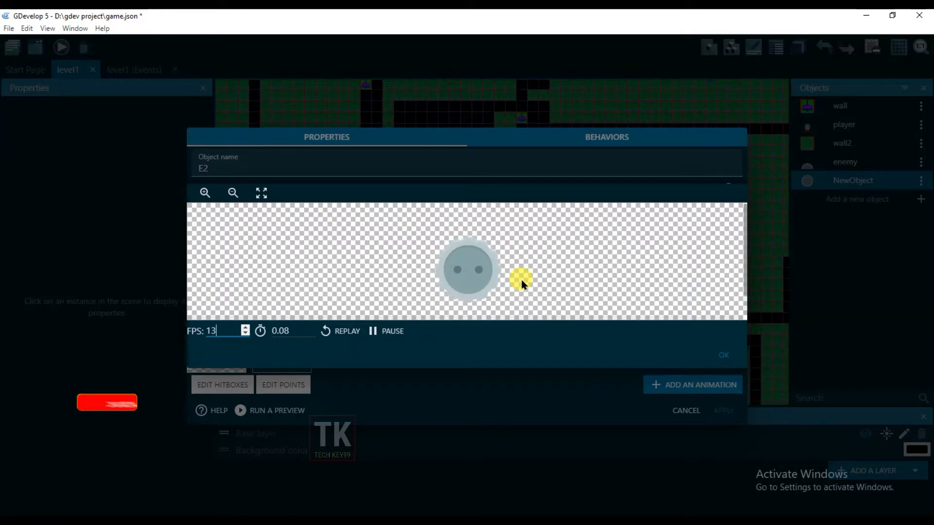
left_click(245, 328)
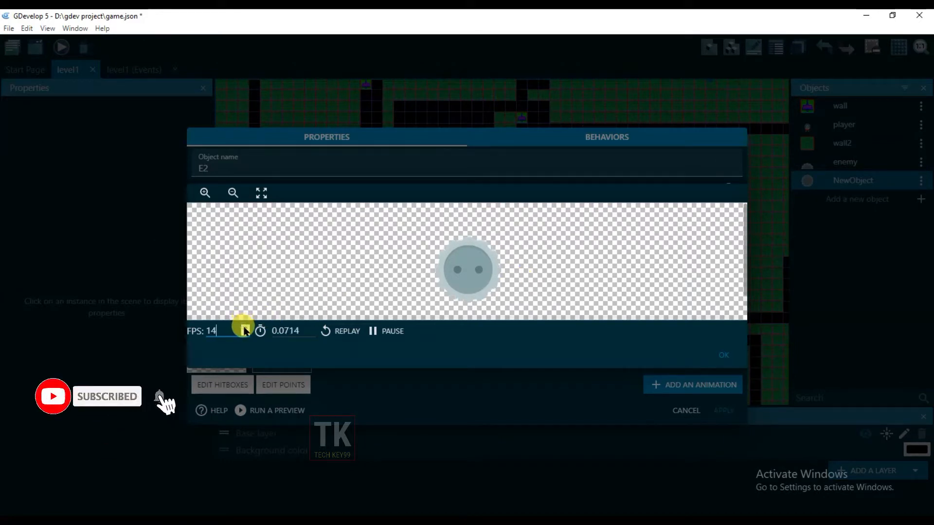
left_click(245, 328)
left_click(245, 328)
left_click(245, 328)
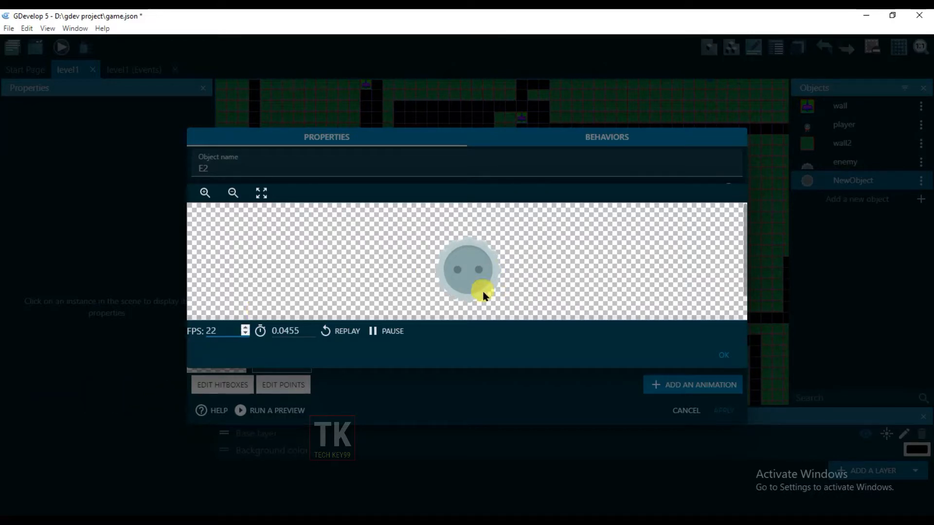
left_click(710, 356)
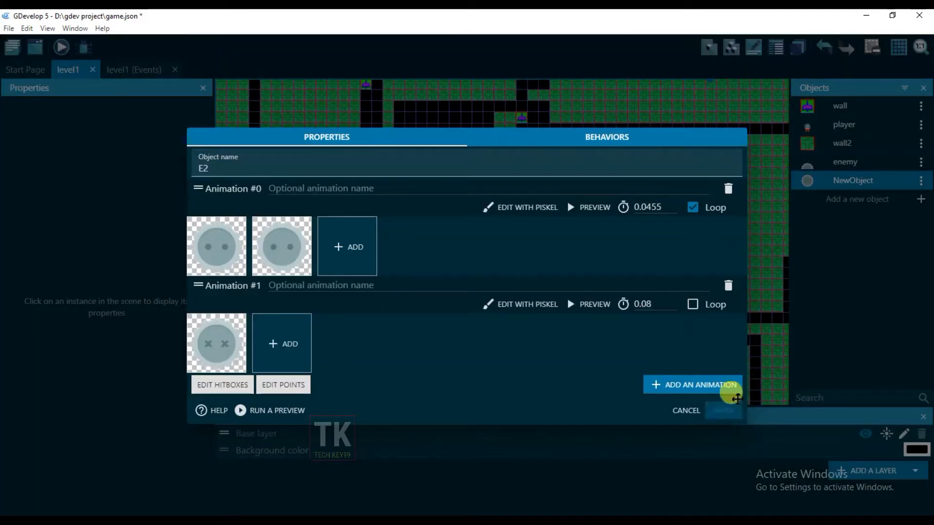
left_click(723, 411)
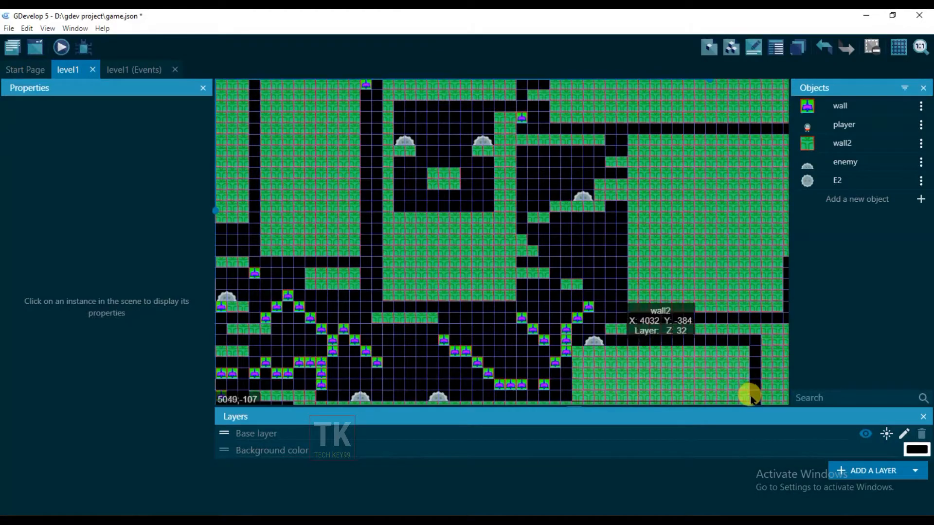
Create another Sprite object from scratch and name it enemyleft
left_click(906, 200)
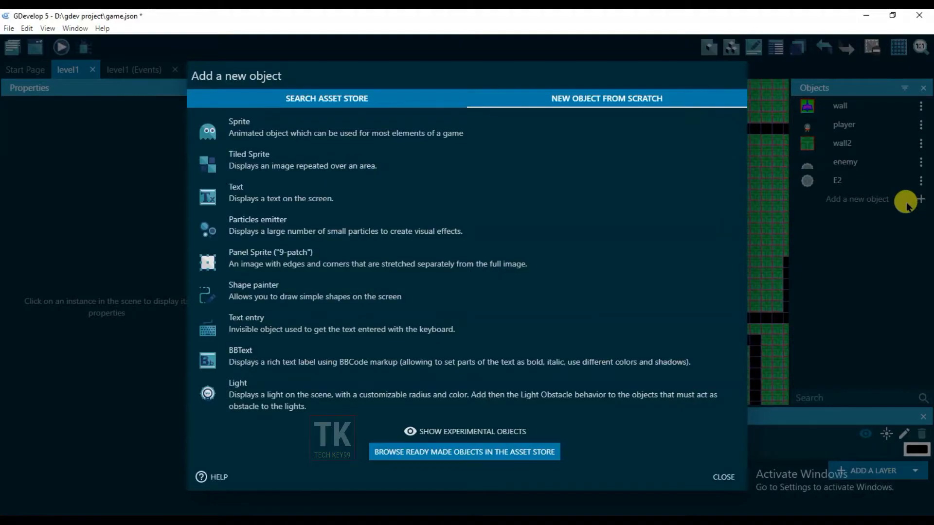
left_click(324, 133)
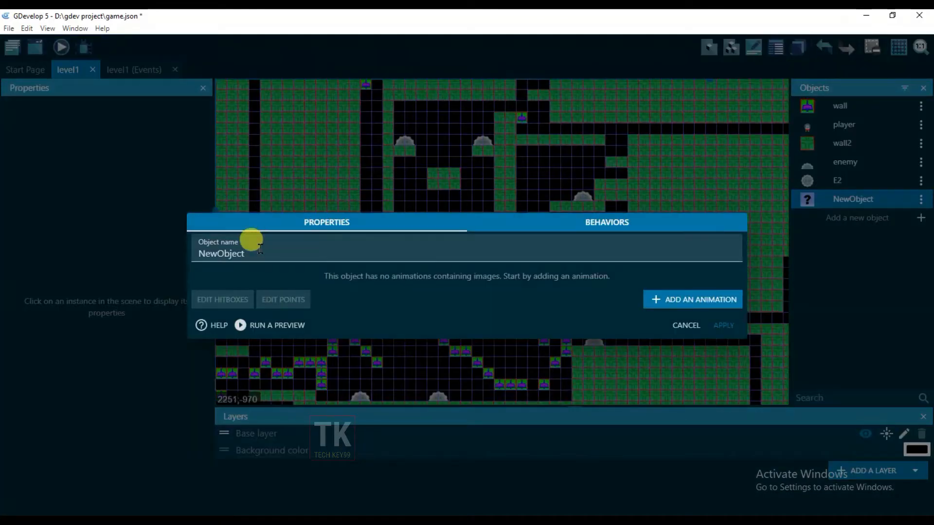
left_click_drag(251, 250, 191, 243)
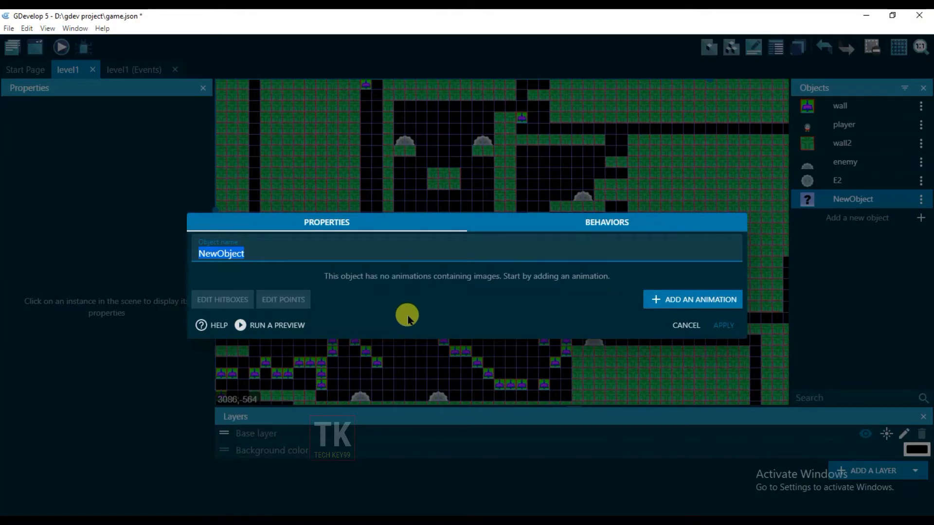
type("enemyleft")
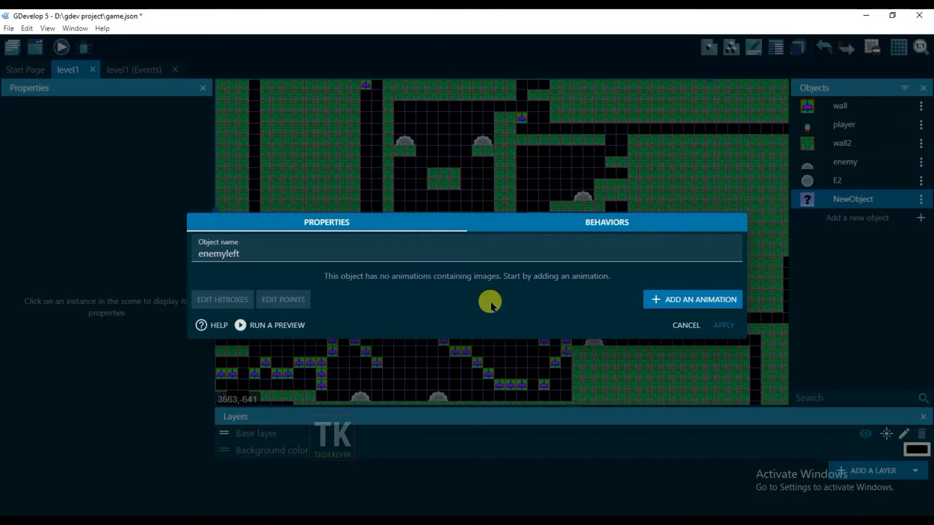
Add an animation to enemyleft, draw a black left-pointing arrow for it in Piskel with the second-largest pen size, and apply it
left_click(695, 299)
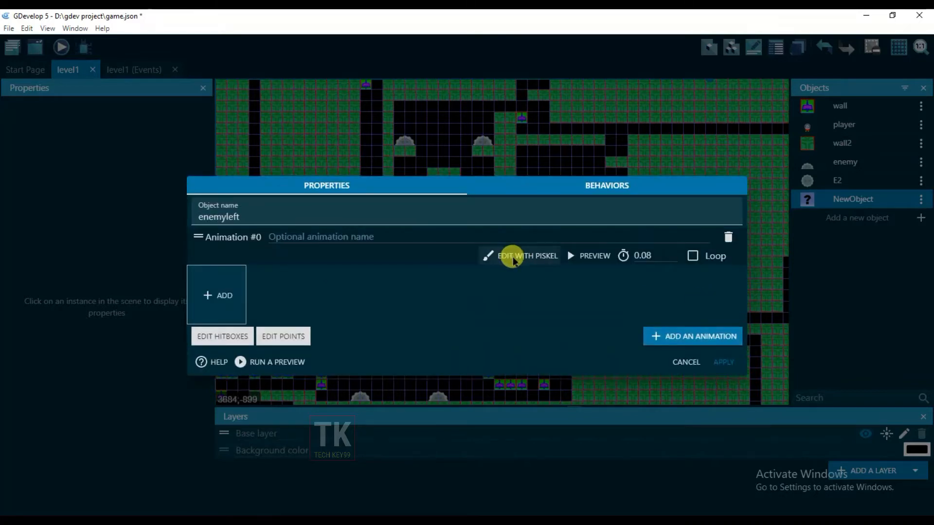
left_click(512, 257)
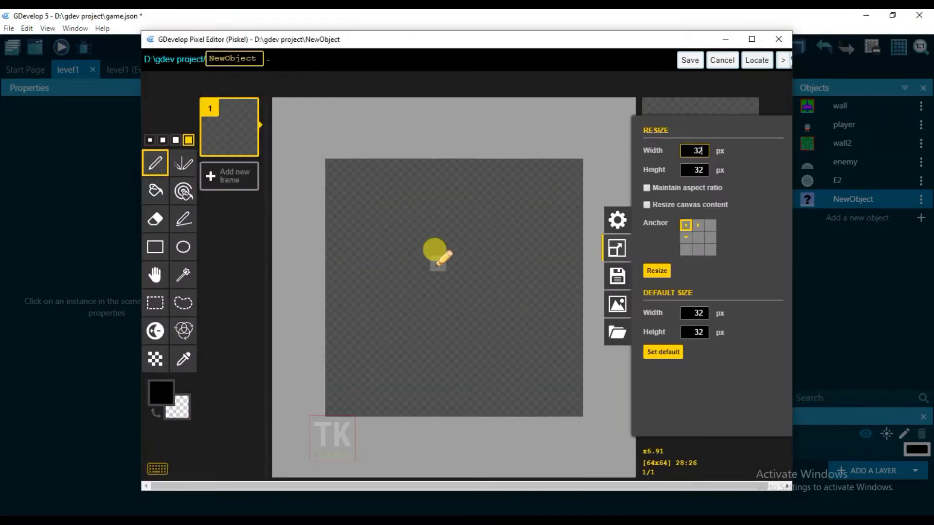
left_click(176, 140)
mouse_move(583, 282)
left_mouse_down()
mouse_move(358, 279)
mouse_move(506, 341)
left_mouse_up()
left_click(690, 61)
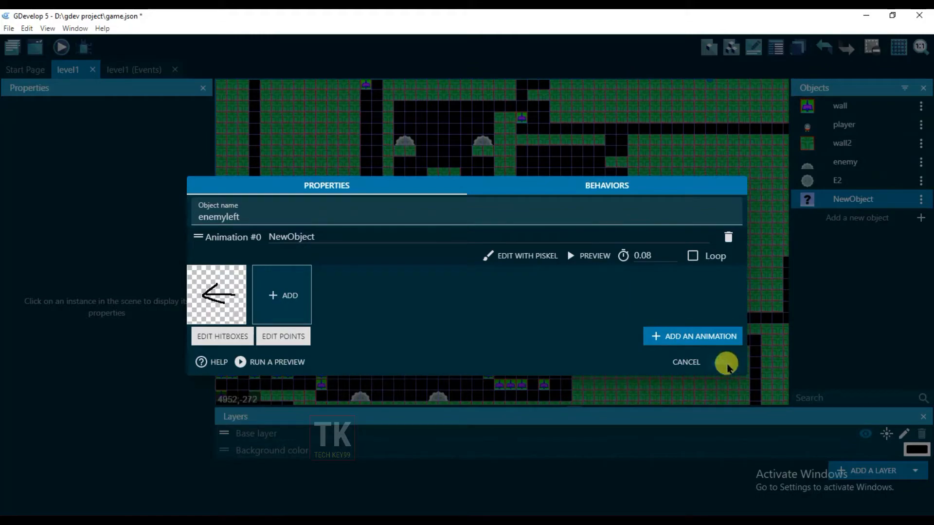
left_click(727, 361)
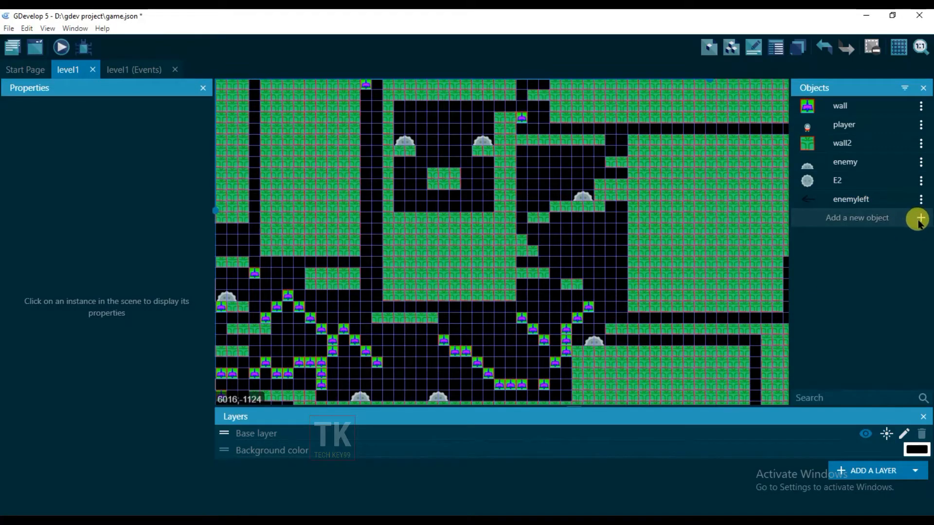
Create another Sprite object from scratch and name it enemyright
left_click(919, 220)
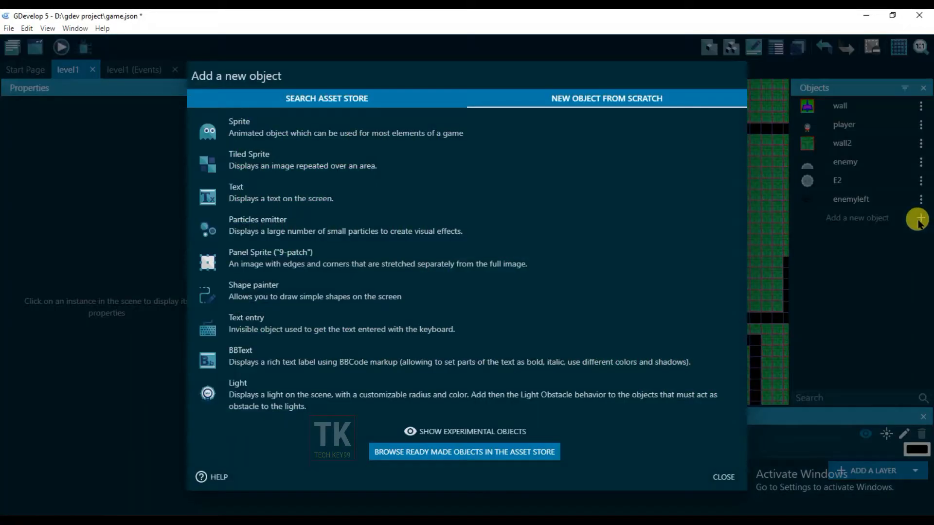
left_click(309, 135)
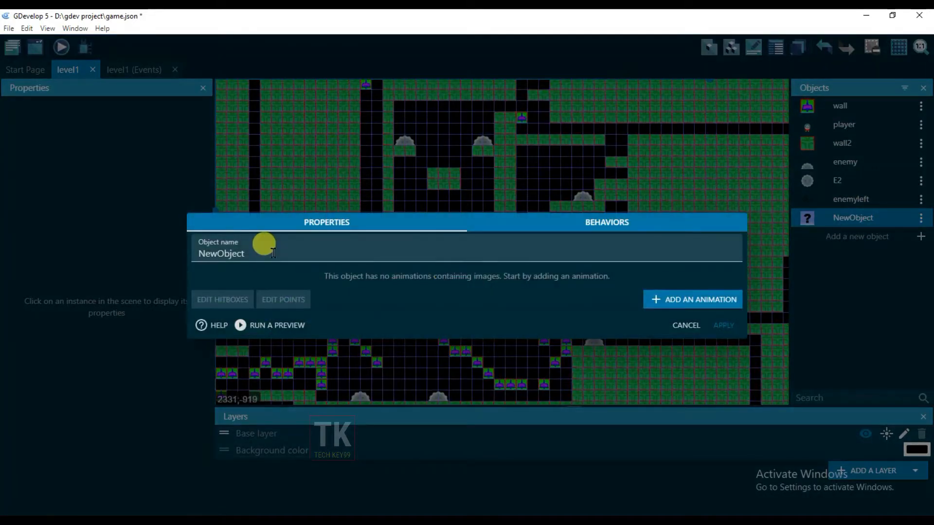
double_click(200, 252)
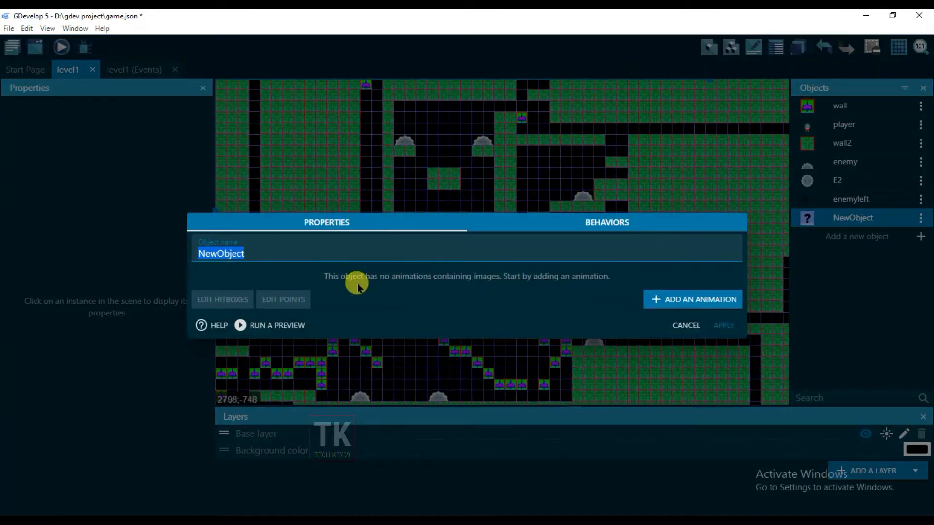
type("enemyright")
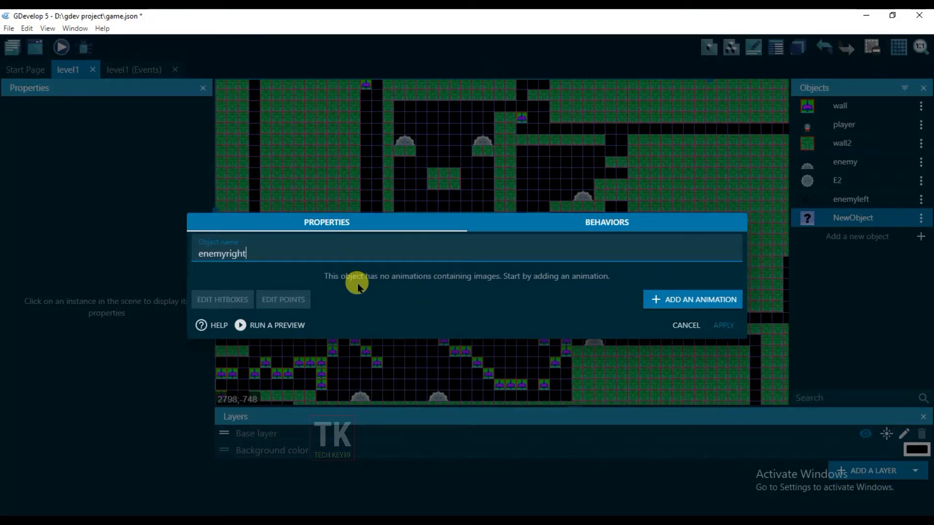
Add an animation to enemyright, draw a black right-pointing arrow for it in Piskel, and apply it
left_click(669, 298)
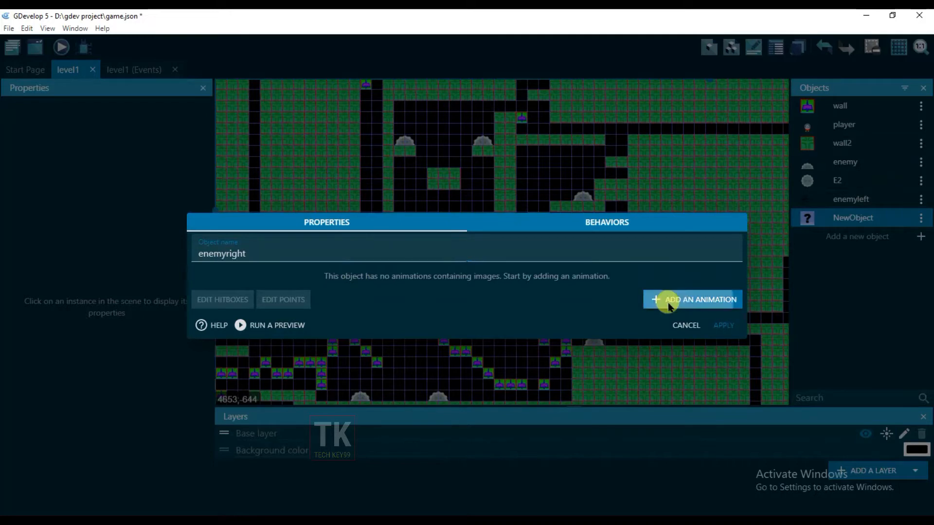
left_click(505, 253)
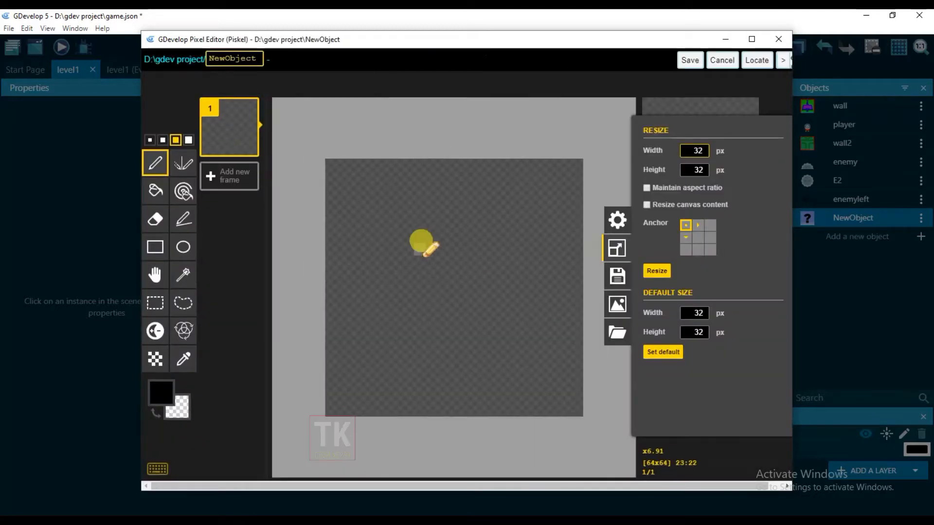
left_click_drag(340, 272, 529, 286)
left_click_drag(478, 224, 486, 345)
left_click(683, 62)
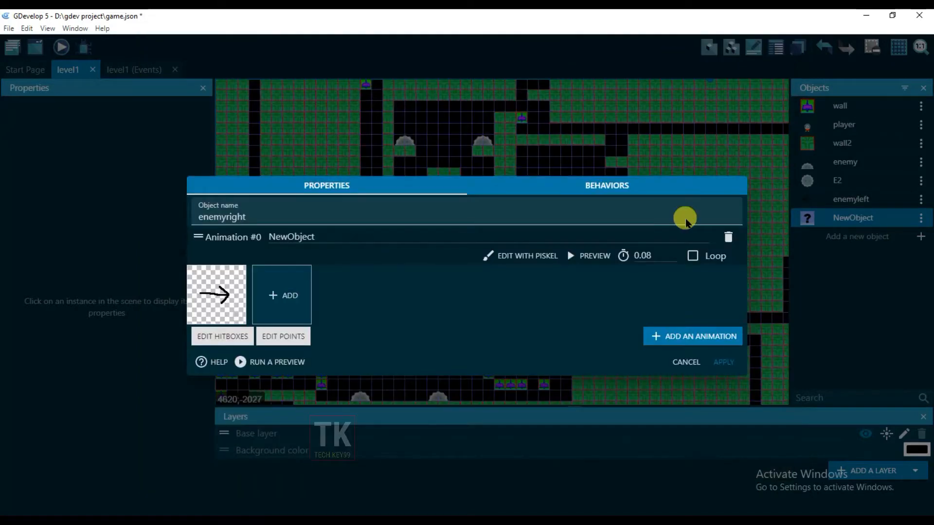
left_click(723, 365)
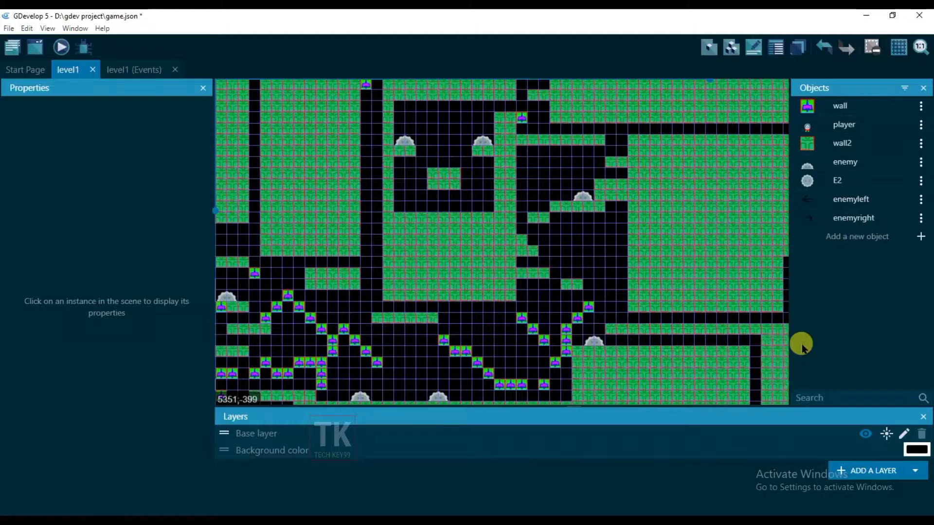
Replace the enemy in the enclosed rectangular chamber with an E2 instance and place an enemyright marker at the chamber's lower-left corner
middle_click_drag(641, 325, 676, 265)
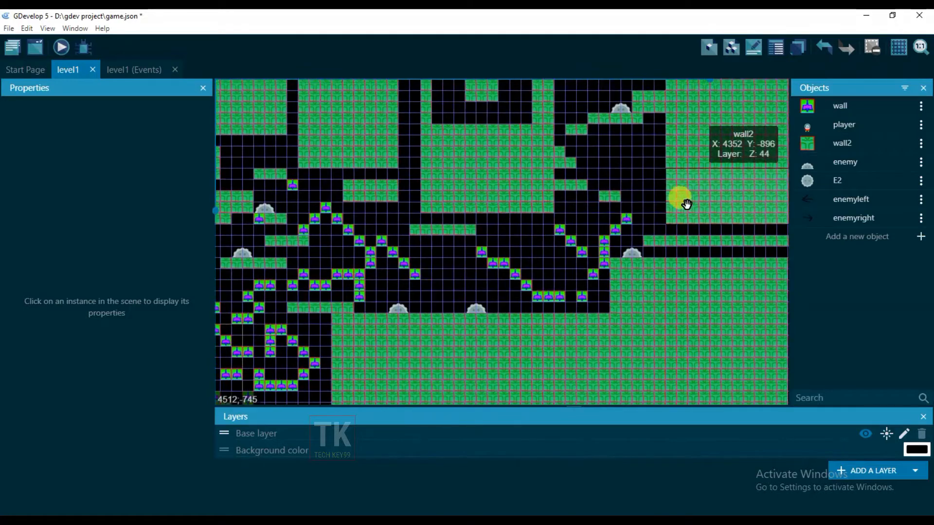
middle_click_drag(695, 310, 394, 360)
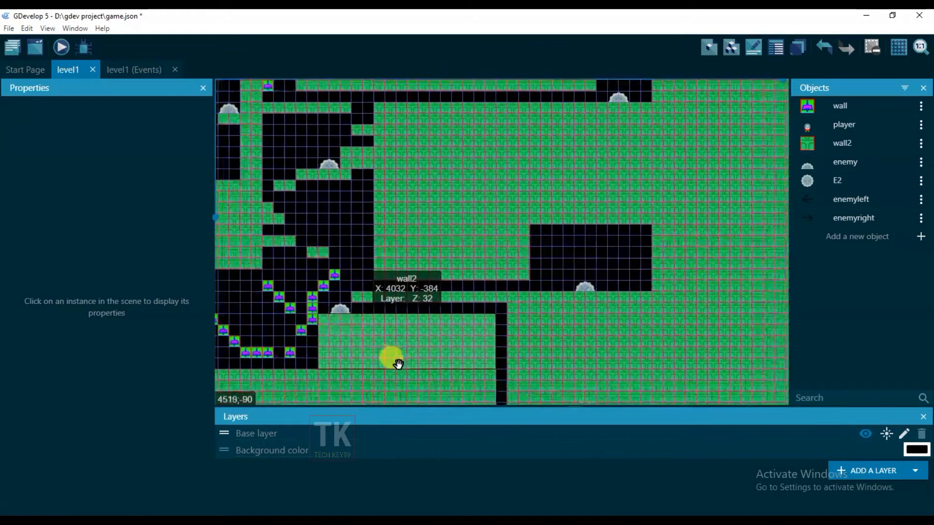
left_click(579, 285)
right_click(580, 286)
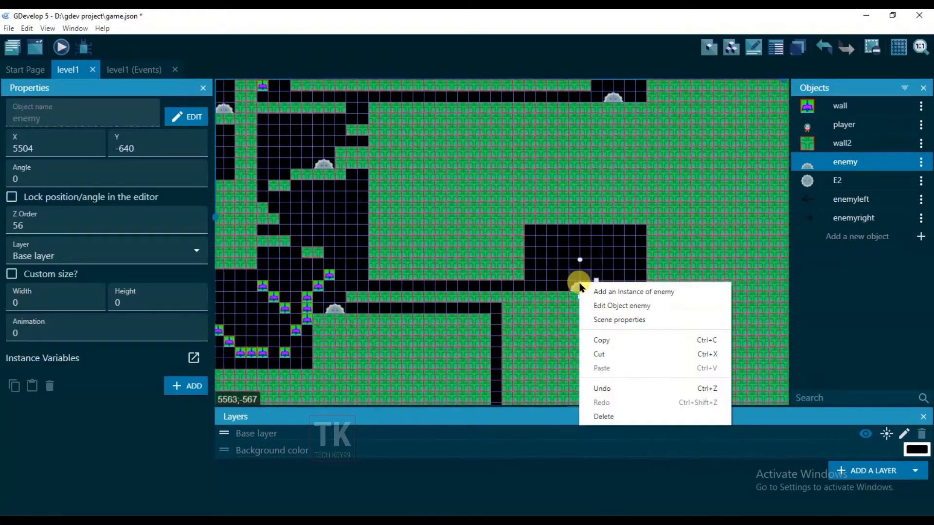
left_click(605, 417)
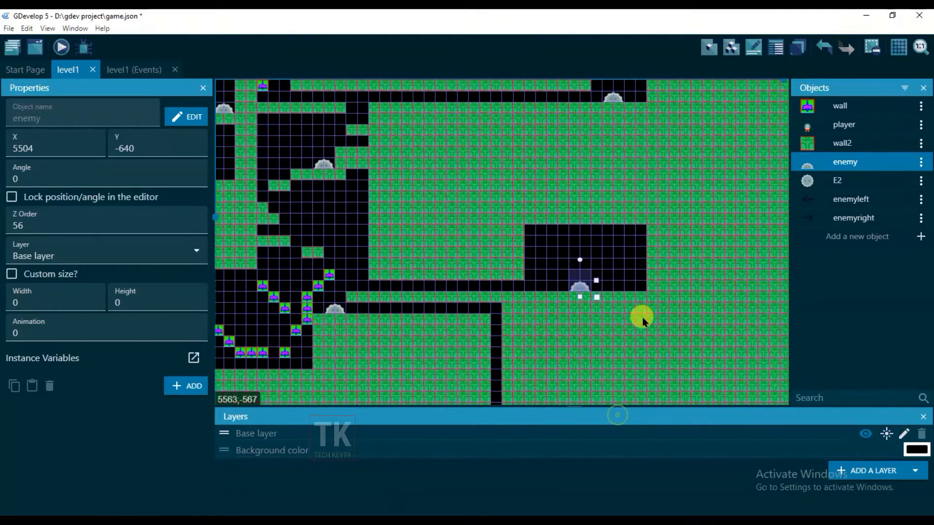
left_click_drag(817, 189, 576, 278)
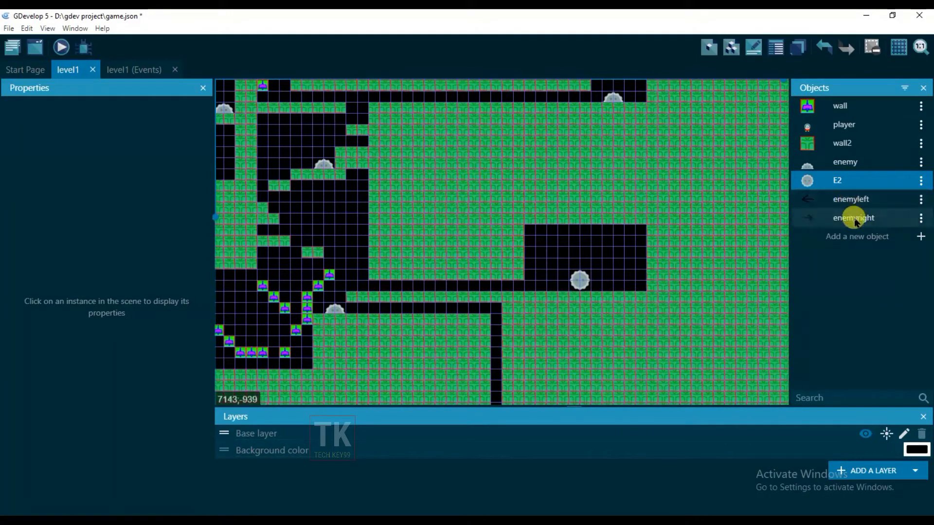
left_click_drag(854, 218, 538, 292)
Recolor the enemyleft arrow white in Piskel with the paint bucket, save the image and apply the object changes
left_click(921, 218)
left_click(883, 220)
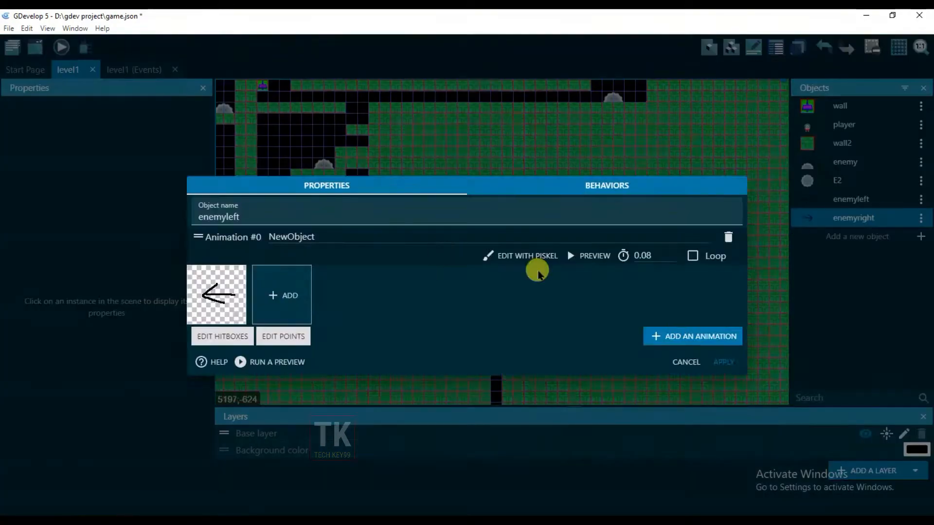
left_click(522, 260)
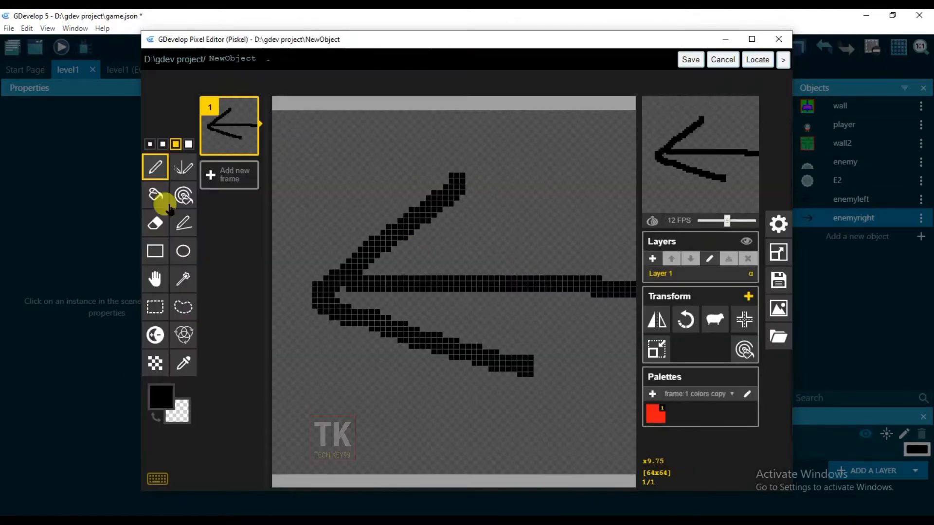
left_click(161, 199)
left_click(162, 397)
left_click(185, 277)
left_click(690, 59)
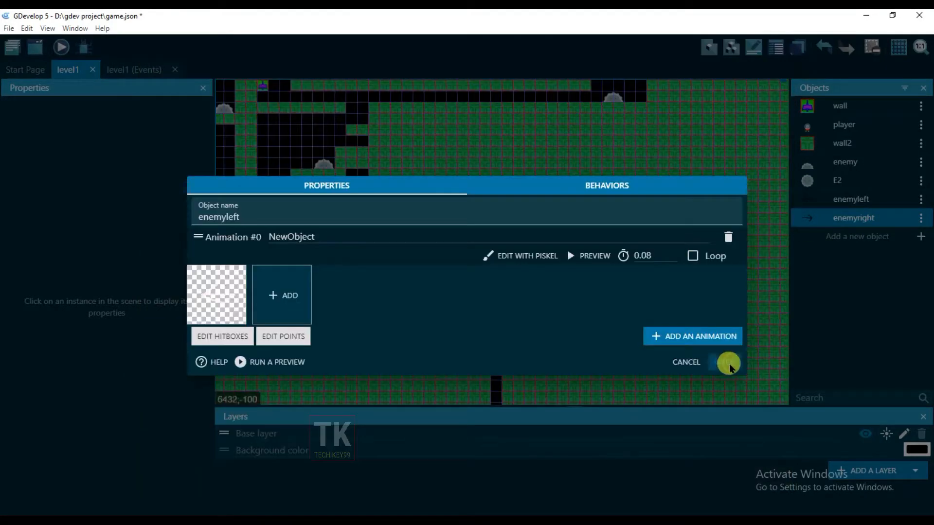
left_click(721, 361)
Recolor the enemyright arrow white in Piskel with the paint bucket, save the image and apply the object changes
left_click(918, 219)
left_click(870, 235)
left_click(521, 257)
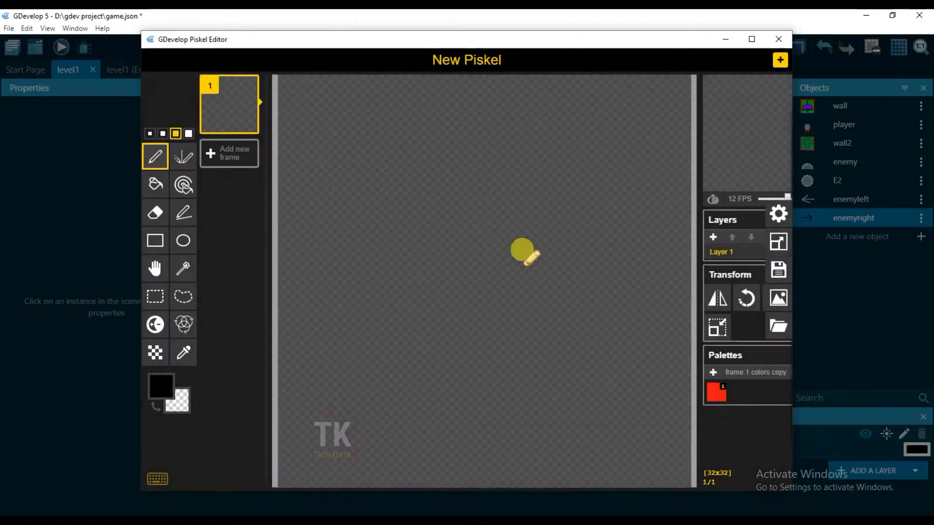
left_click(155, 194)
left_click(161, 396)
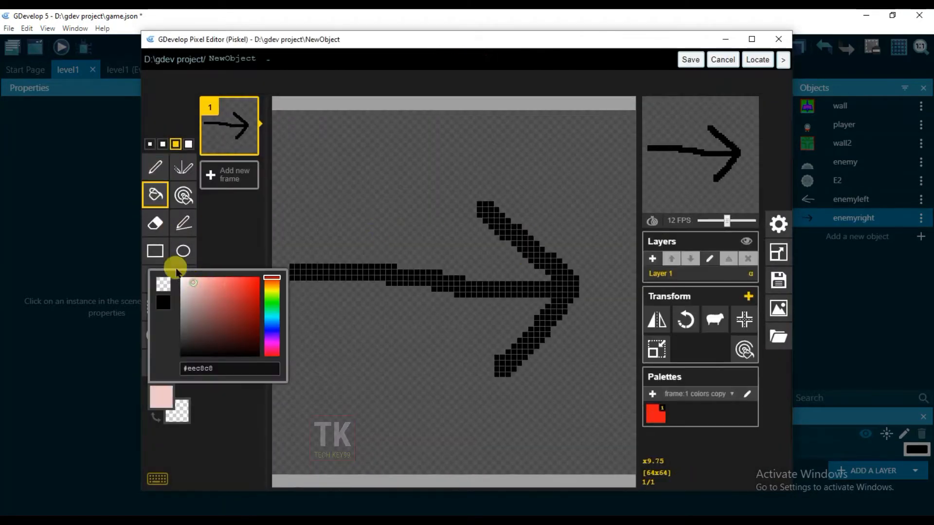
left_click(181, 276)
left_click(366, 272)
left_click(691, 60)
left_click(721, 360)
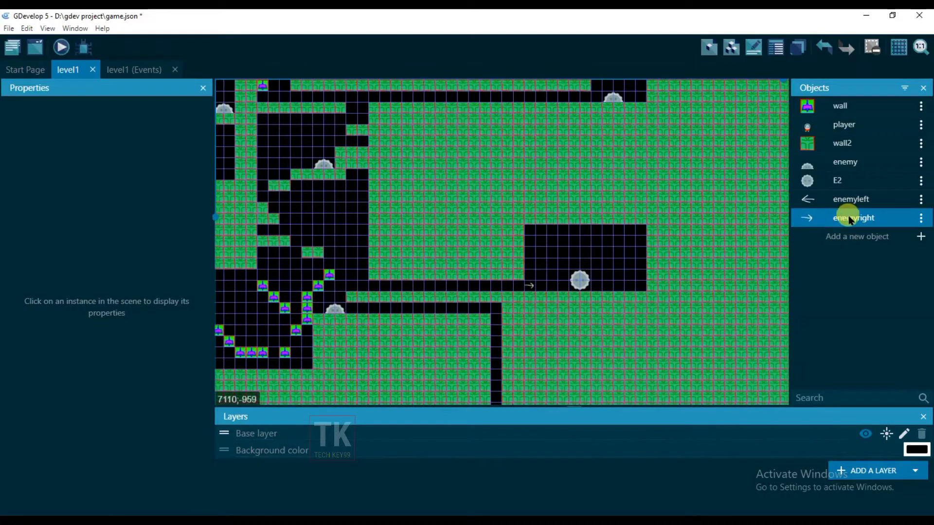
Place an enemyleft marker at the lower-right corner of the enclosed rectangular chamber containing E2
left_click_drag(850, 204, 643, 286)
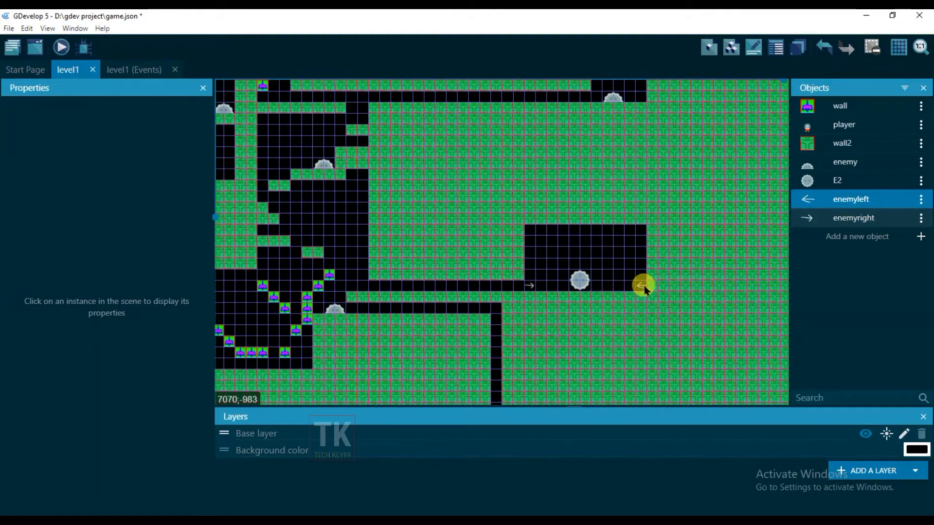
Delete the two enemy instances standing on the wide wall2 floor in the middle of the level
scroll(706, 231, "down", 3)
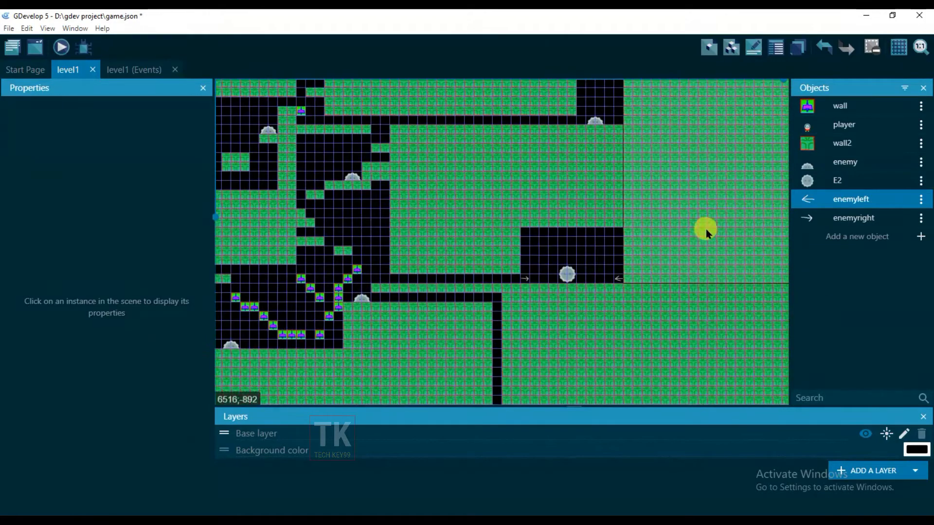
middle_click_drag(693, 237, 754, 161)
middle_click_drag(316, 347, 475, 369)
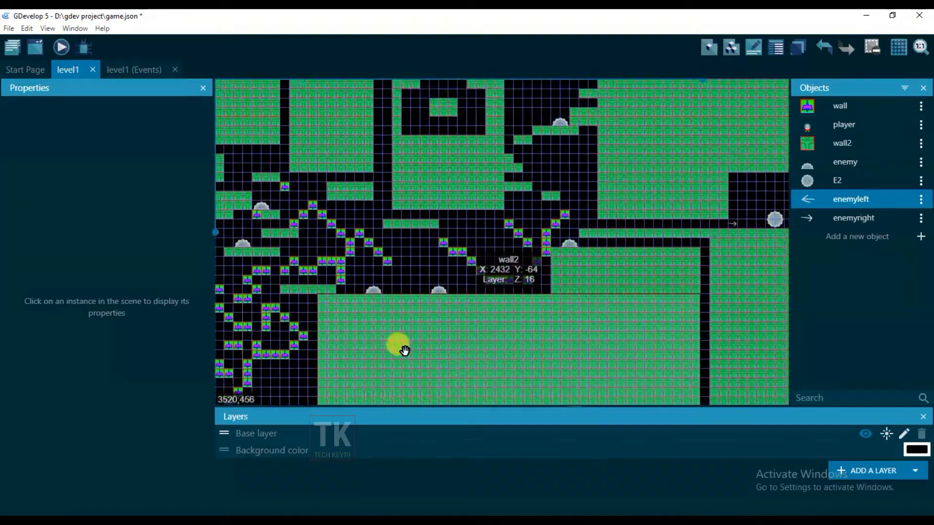
left_click(373, 287)
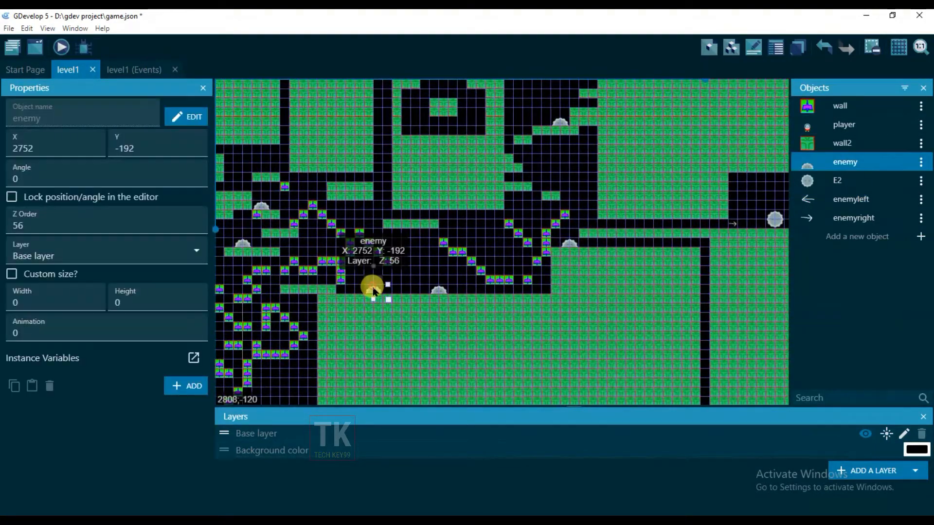
right_click(373, 288)
left_click(412, 394)
left_click(544, 293)
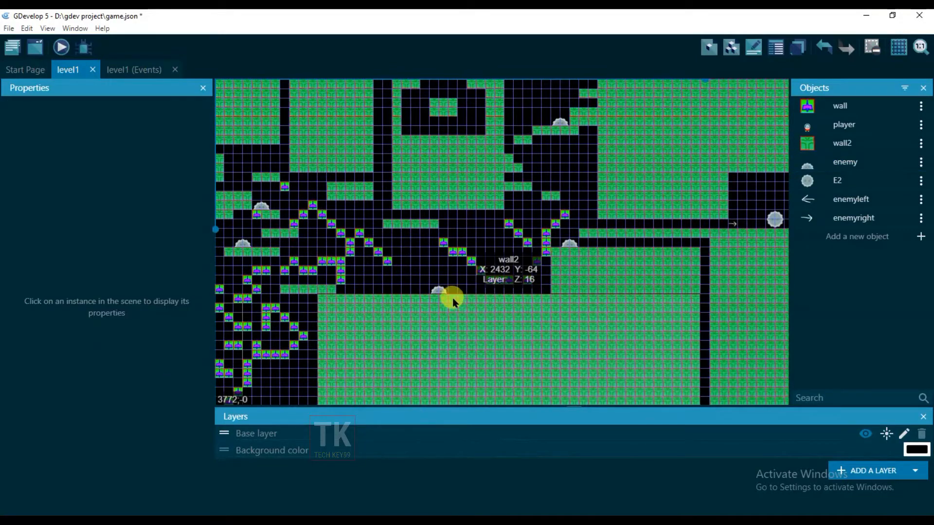
left_click(438, 289)
right_click(438, 288)
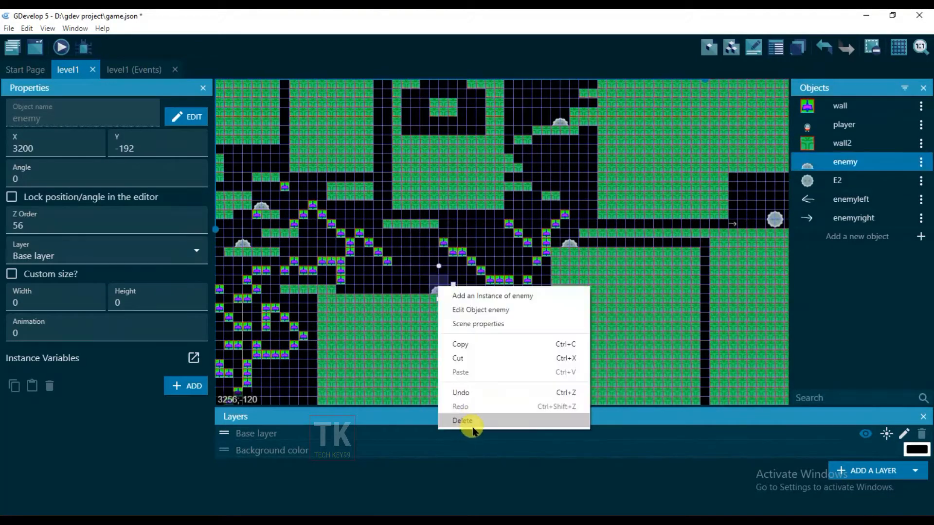
left_click(470, 420)
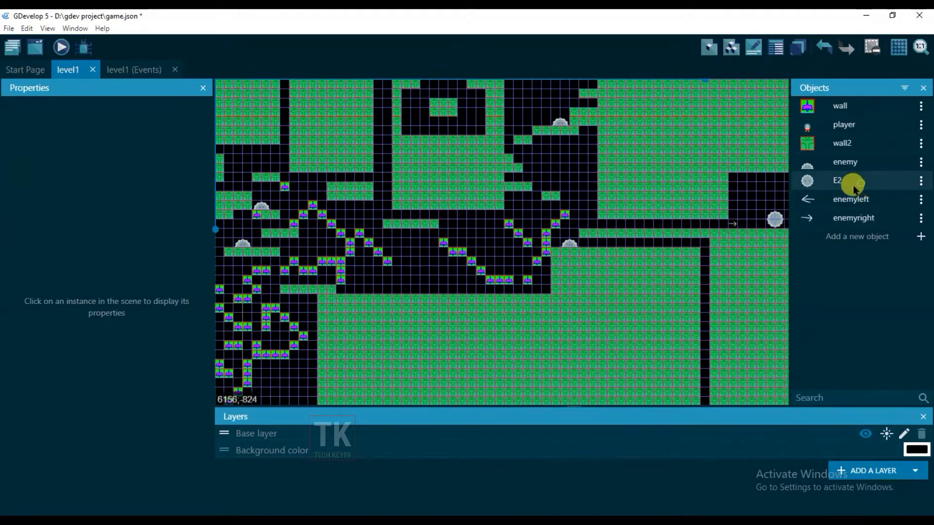
Place an E2 on the wide middle floor, with an enemyleft marker to its right and an enemyright marker to its left
left_click_drag(851, 183, 411, 284)
left_click_drag(840, 201, 480, 288)
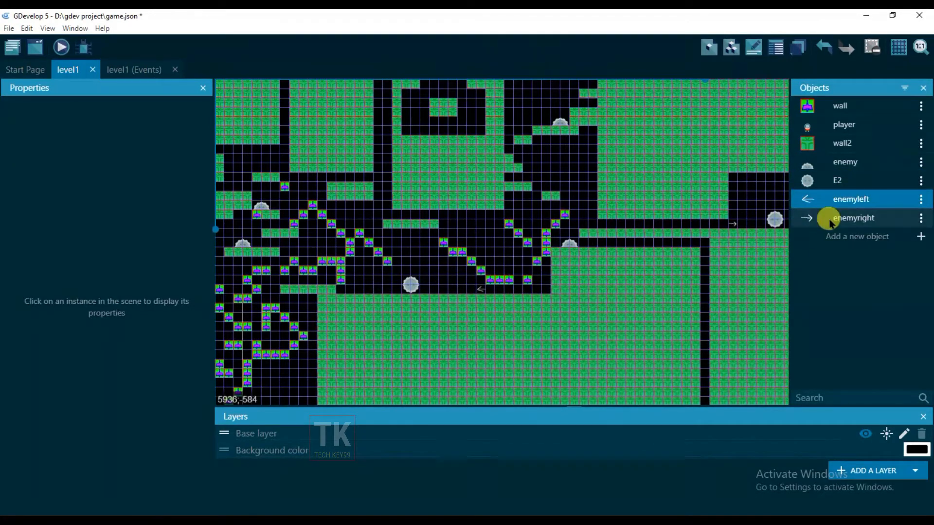
left_click_drag(829, 217, 350, 291)
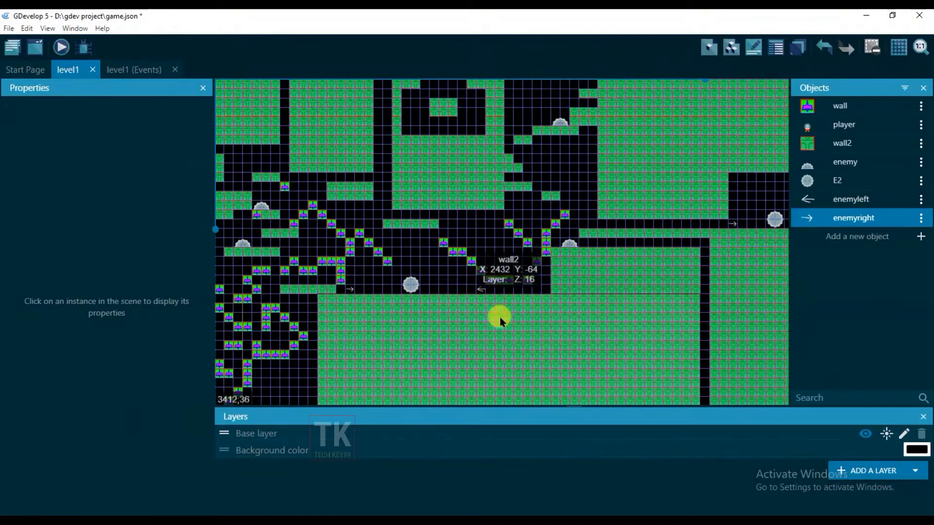
Replace the enemy on the floor below the player's start with an E2, adding enemyleft to its right and enemyright to its left
middle_click_drag(453, 336, 629, 190)
middle_click_drag(369, 352, 627, 332)
left_click(407, 293)
right_click(407, 294)
left_click(428, 425)
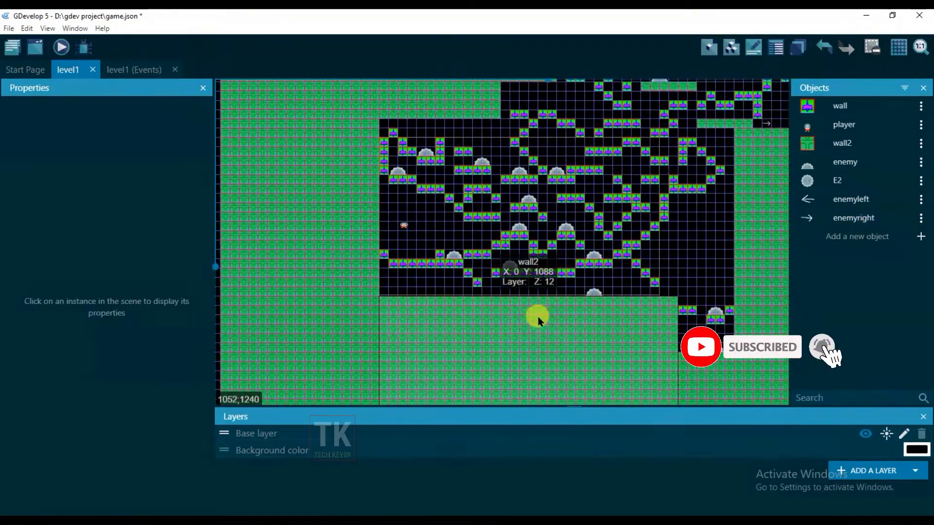
left_click_drag(835, 181, 426, 286)
left_click_drag(851, 199, 471, 286)
left_click_drag(851, 221, 384, 291)
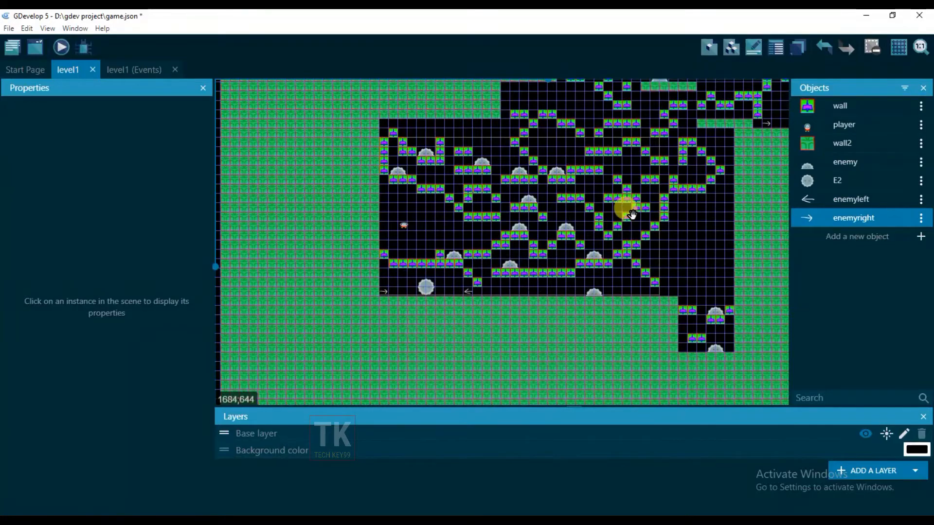
Place an E2 on the level's upper-left wall ledge, with enemyleft to its right and enemyright at the ledge's left end
middle_click_drag(628, 210, 537, 396)
middle_click_drag(539, 281, 483, 322)
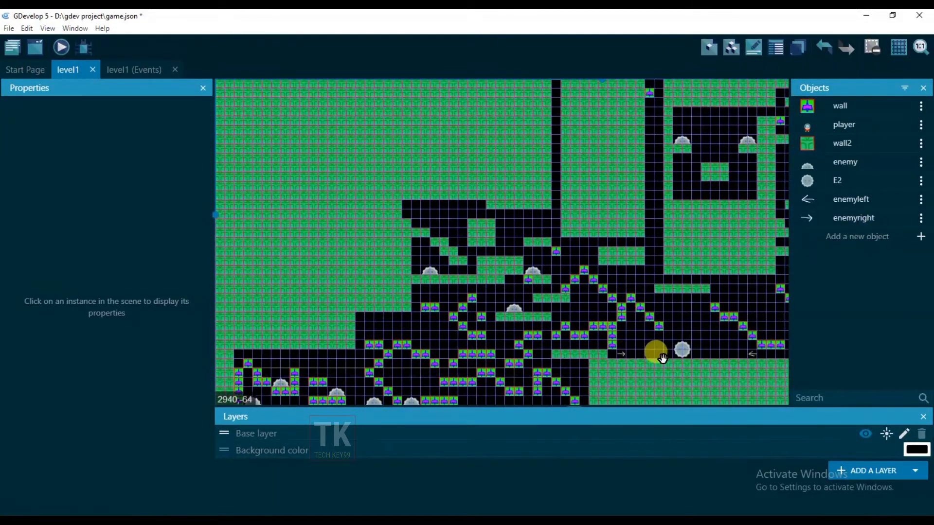
middle_click_drag(663, 358, 658, 346)
left_click_drag(844, 183, 410, 328)
left_click_drag(851, 199, 463, 326)
left_click_drag(851, 218, 363, 326)
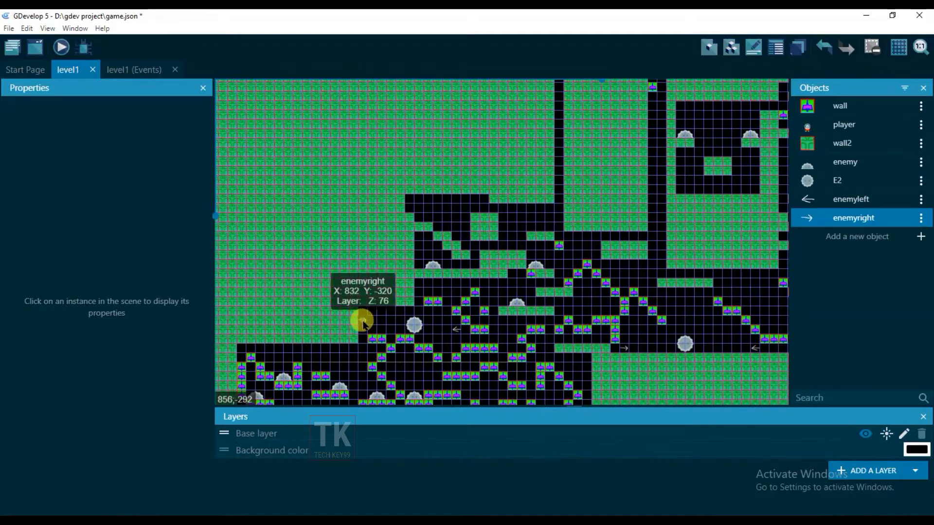
scroll(364, 324, "up", 3)
middle_click_drag(363, 324, 411, 249)
left_click(436, 237)
middle_click_drag(611, 223, 330, 374)
middle_click_drag(619, 250, 504, 153)
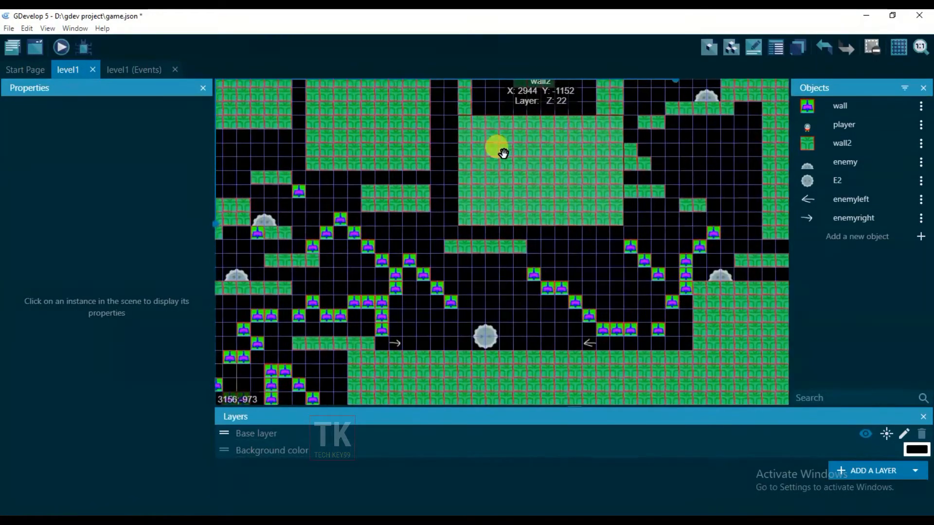
middle_click_drag(495, 221, 442, 214)
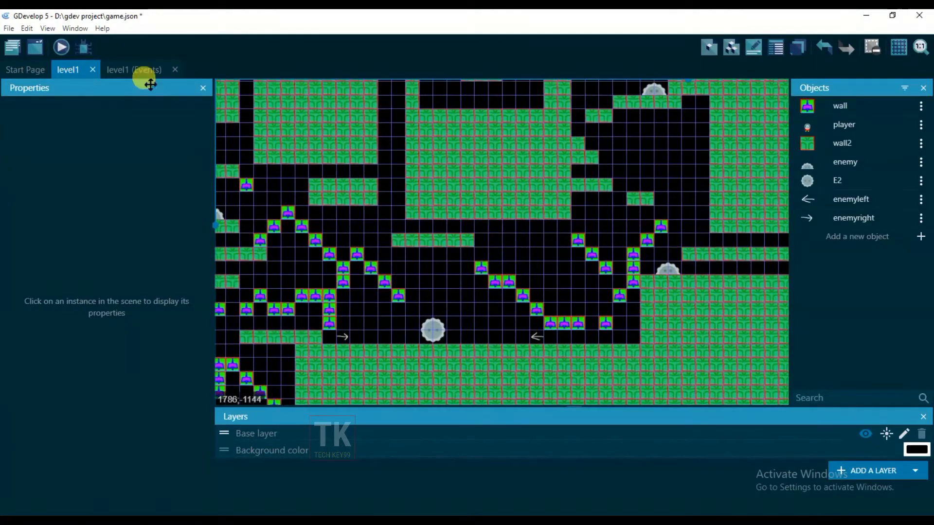
In the level1 events, collapse the enemy group and add a group named enemymovements containing an empty sub-event
left_click(129, 72)
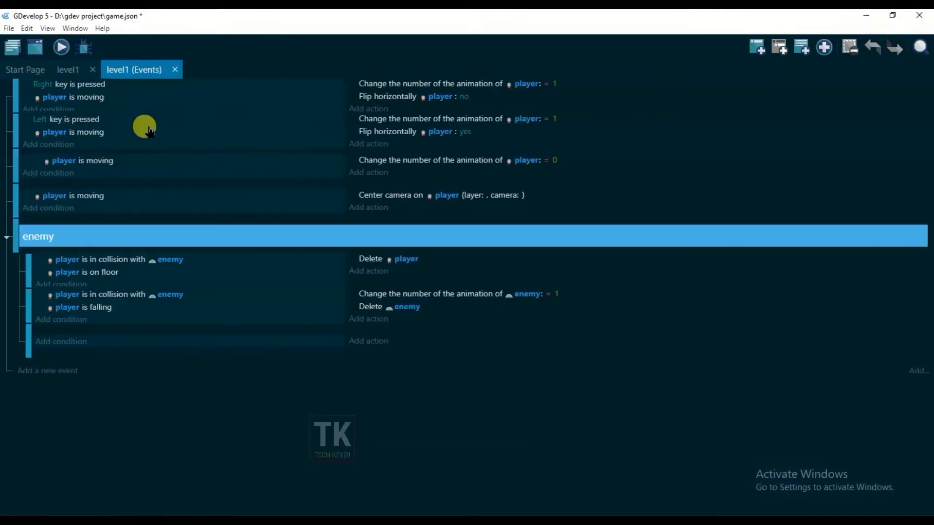
left_click(5, 223)
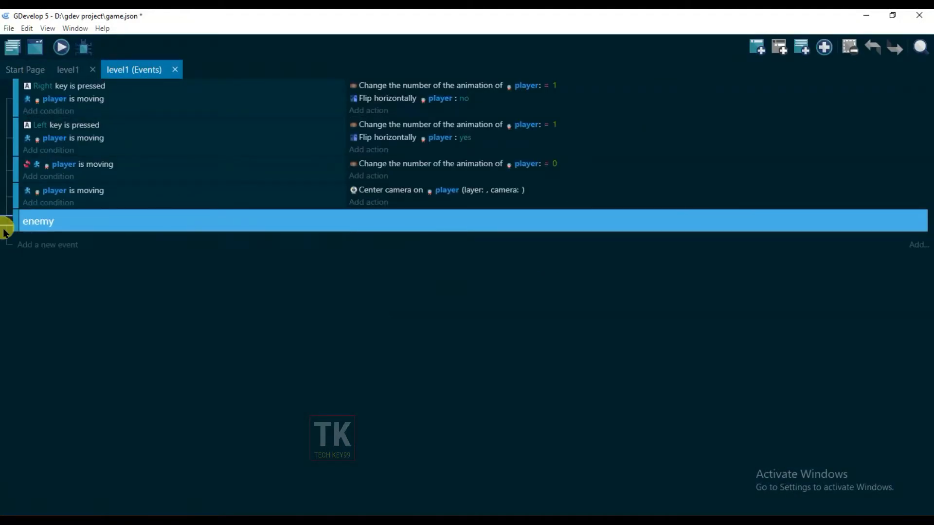
left_click(823, 46)
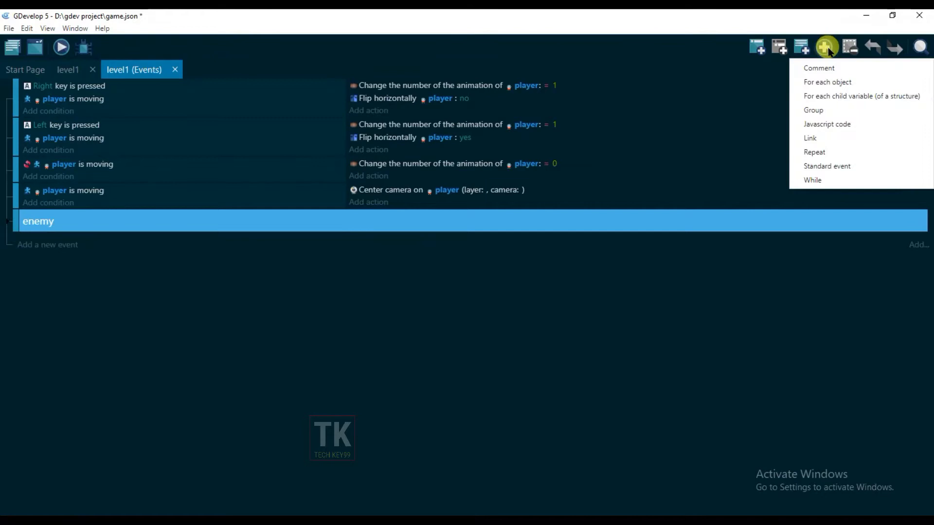
left_click(843, 111)
left_click(125, 246)
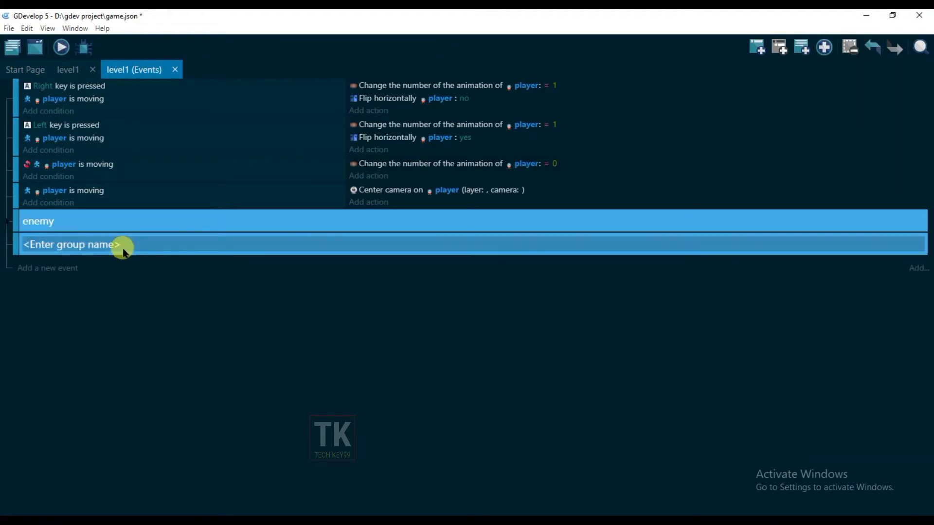
left_click(117, 245)
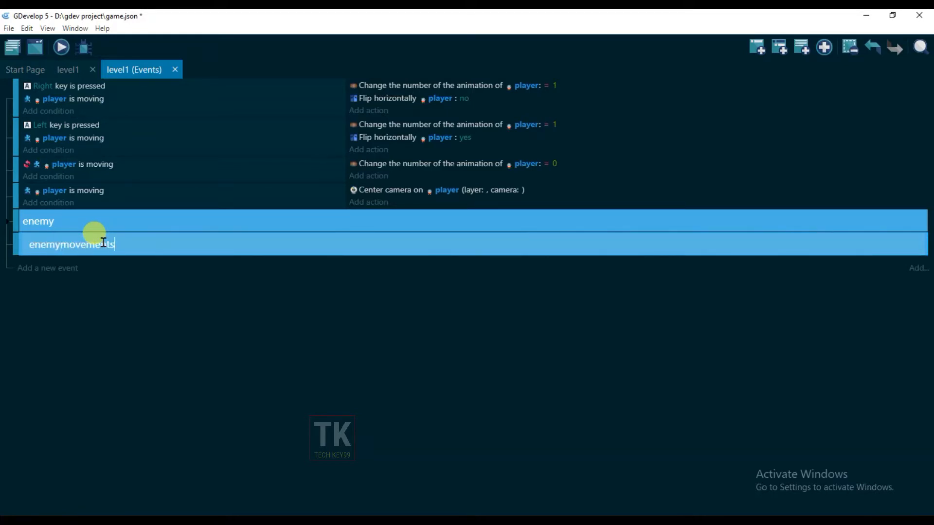
key("Return")
left_click(779, 48)
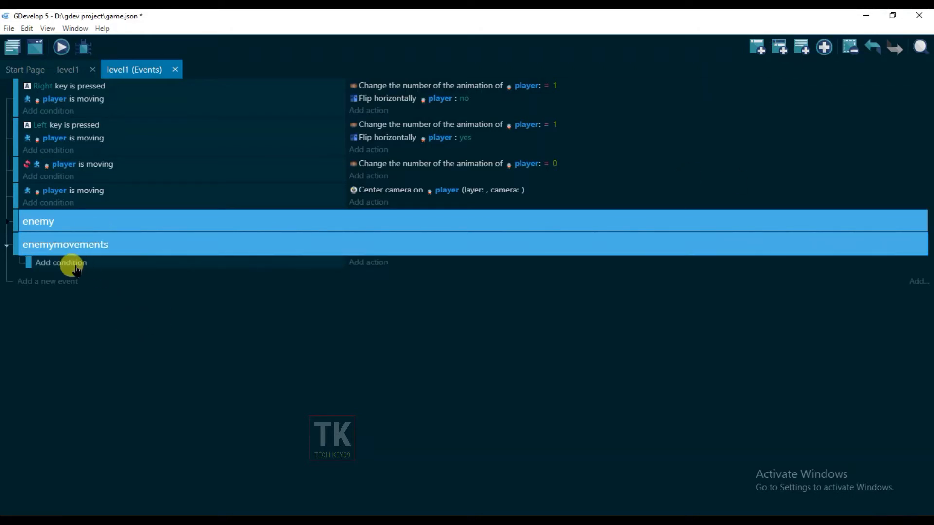
Add an object variable named direction with the value left to the E2 object in level1
left_click(67, 71)
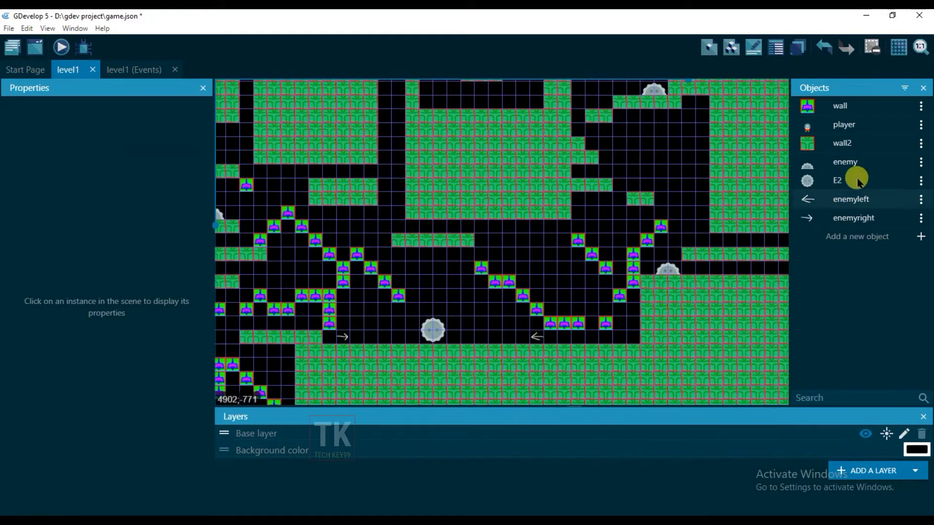
left_click(921, 181)
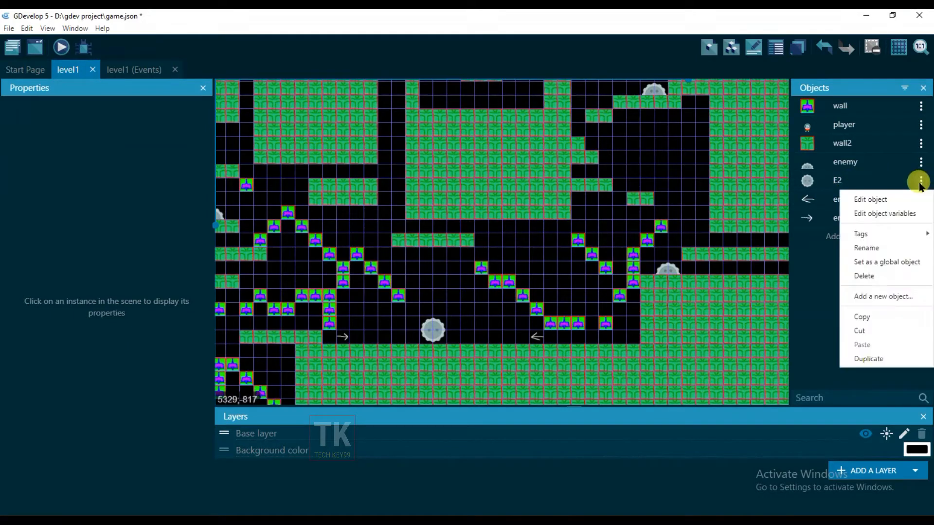
left_click(905, 216)
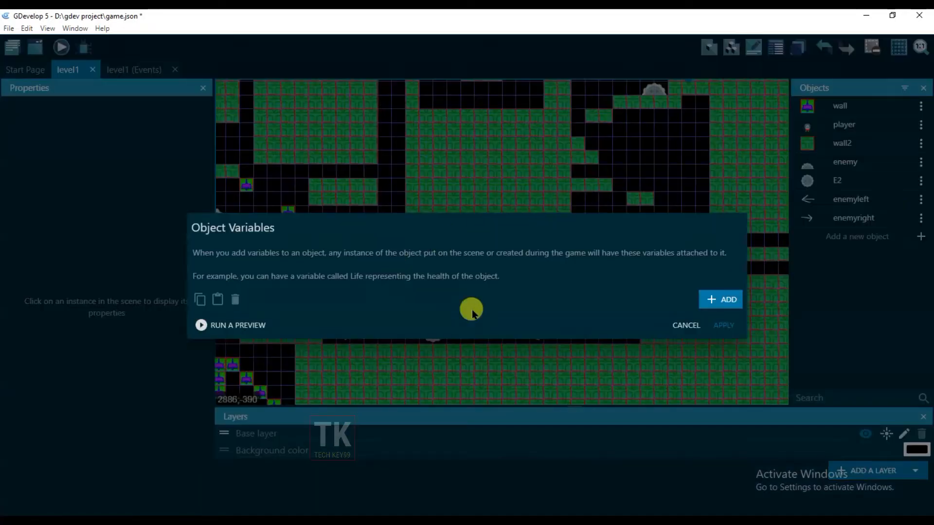
left_click(714, 302)
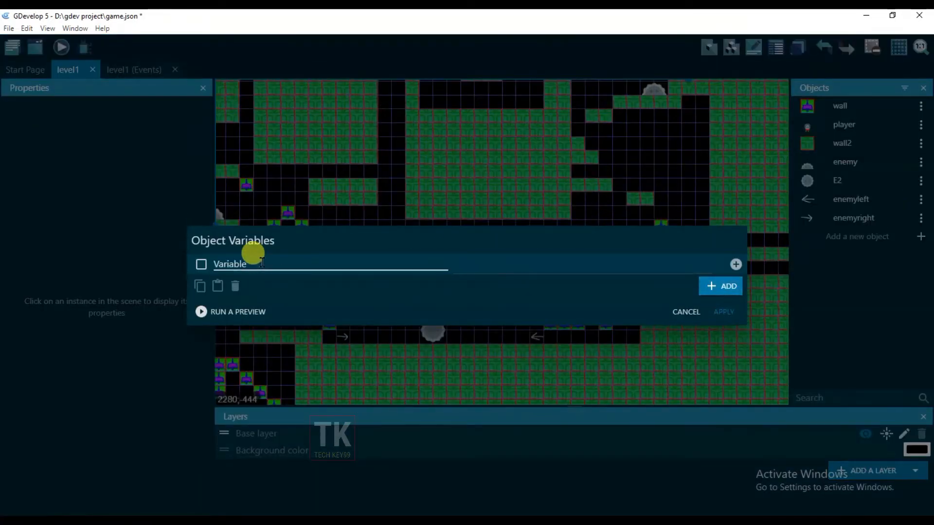
left_click_drag(261, 262, 210, 264)
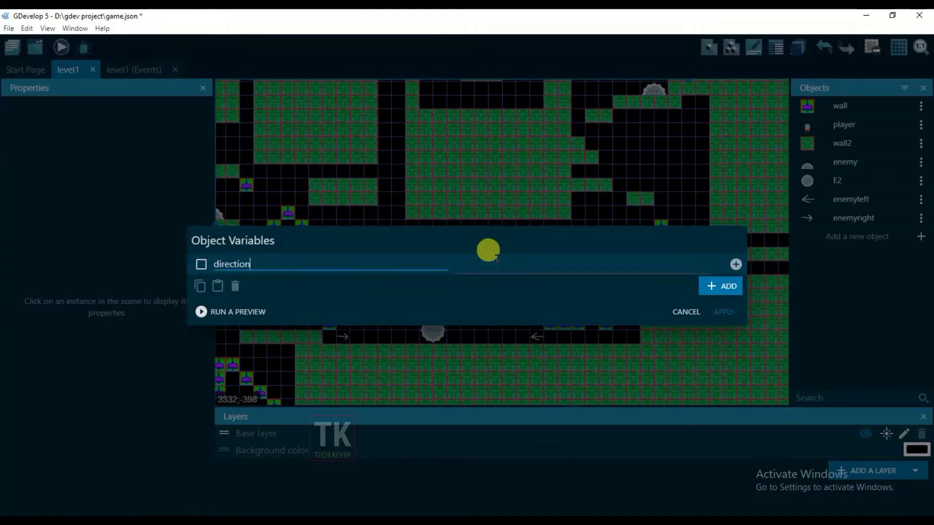
left_click(495, 305)
left_click(485, 262)
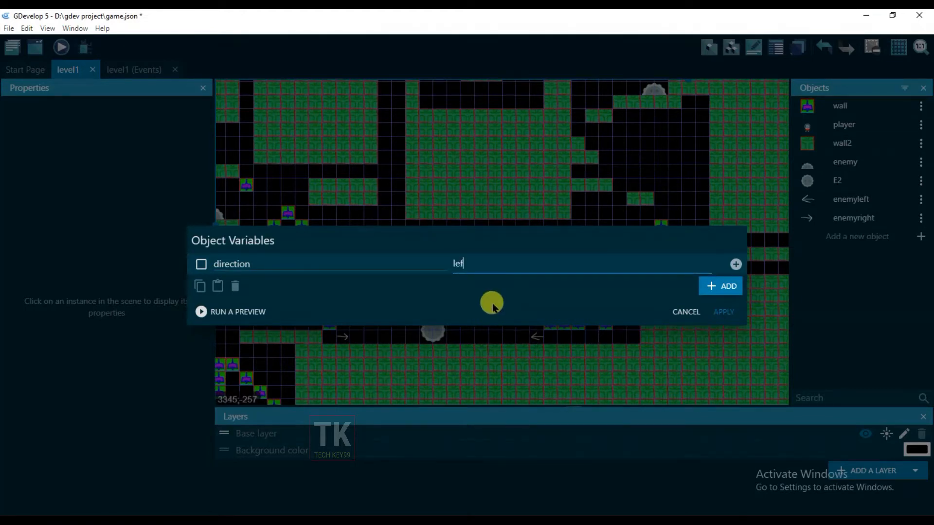
left_click(724, 313)
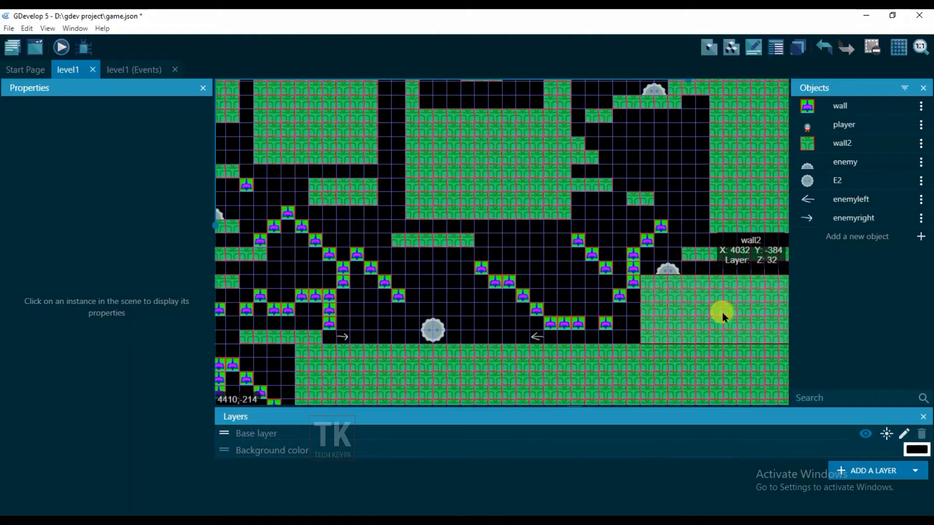
In the level1 events, give the empty enemymovements sub-event a condition testing E2's collision with enemyright
left_click(138, 71)
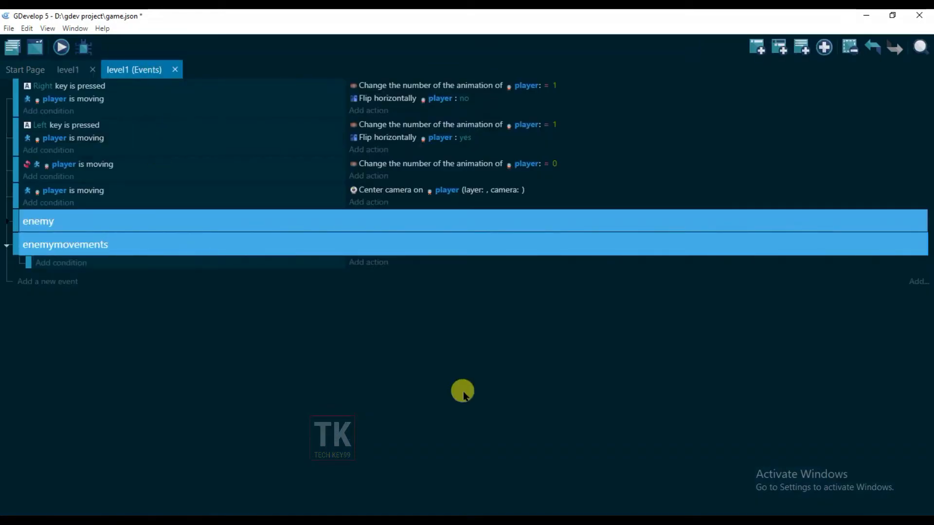
left_click(69, 263)
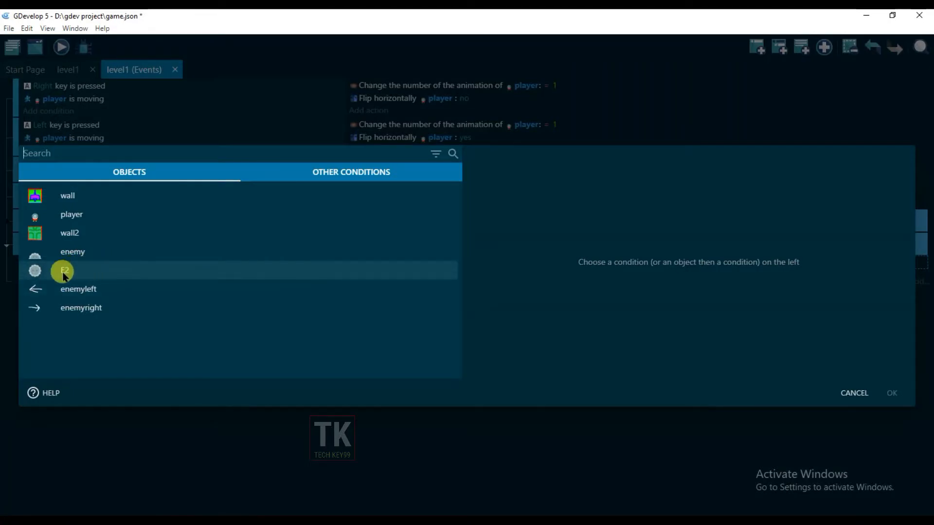
left_click(65, 271)
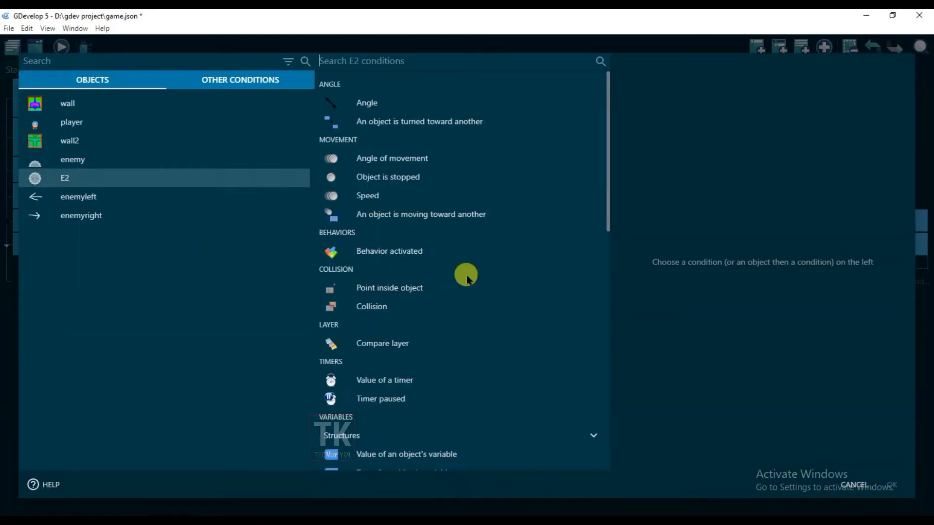
left_click(411, 307)
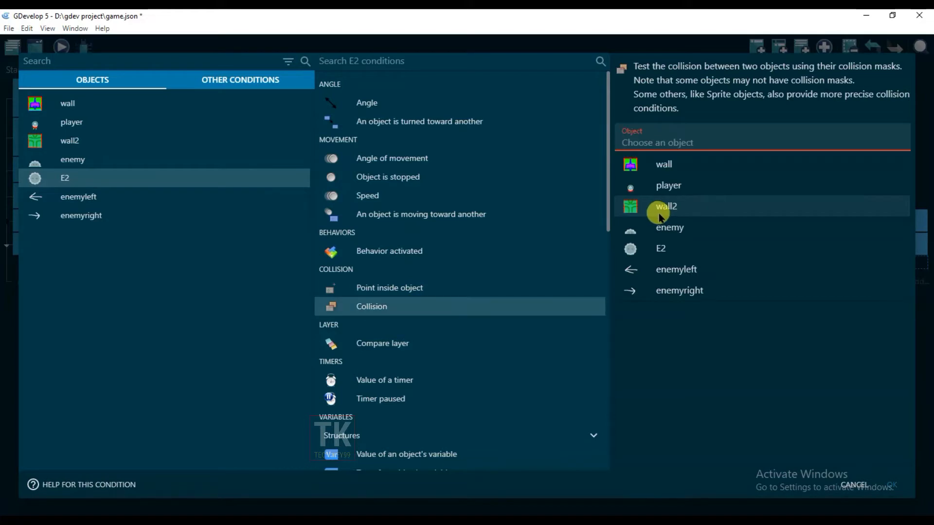
left_click(675, 292)
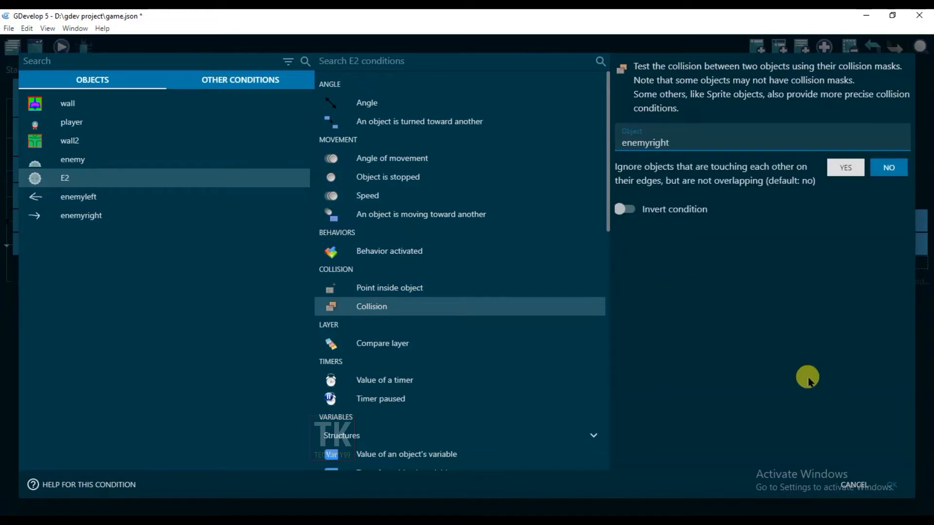
left_click(893, 488)
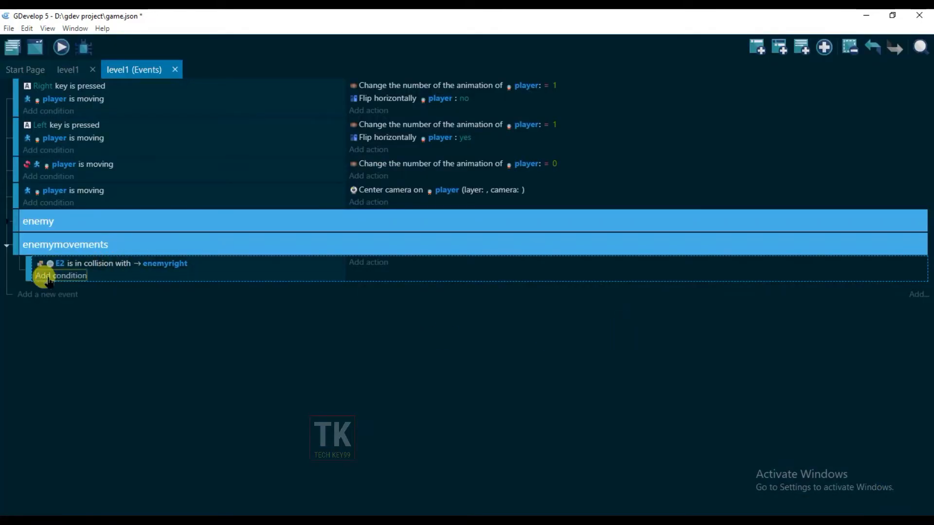
Add an action to the enemyright collision event that flips E2 horizontally, with flipping set to yes
left_click(368, 263)
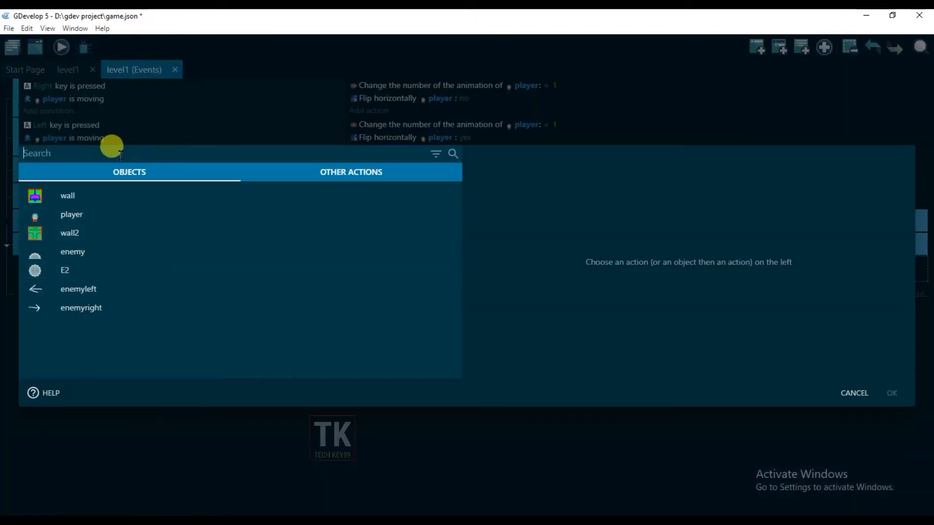
type("flip")
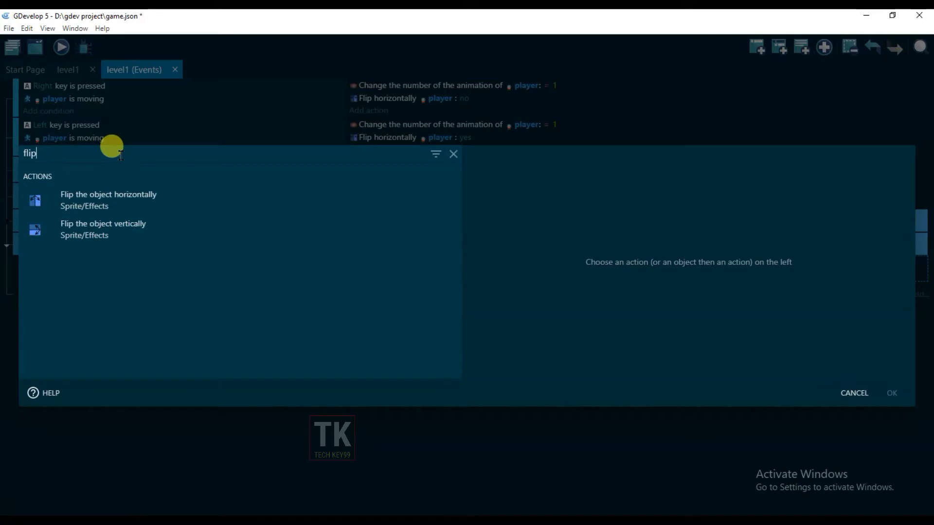
left_click(136, 200)
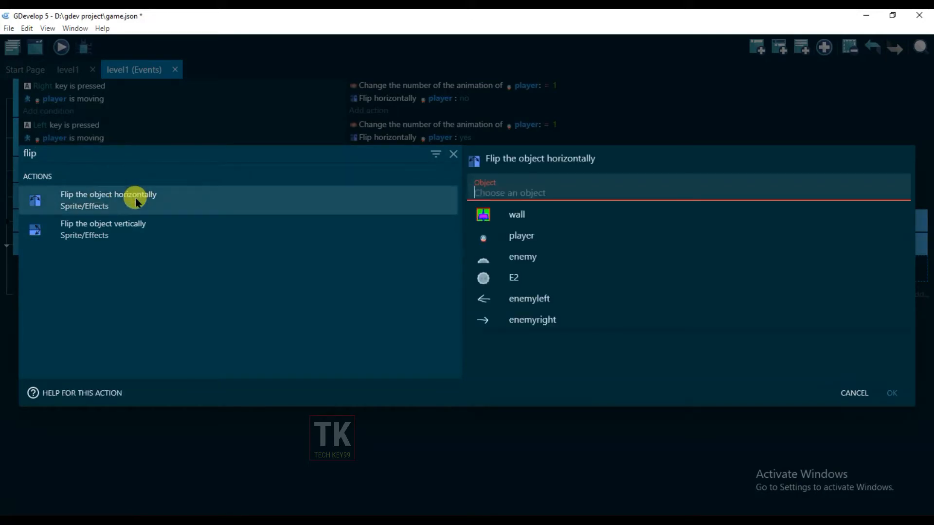
left_click(534, 280)
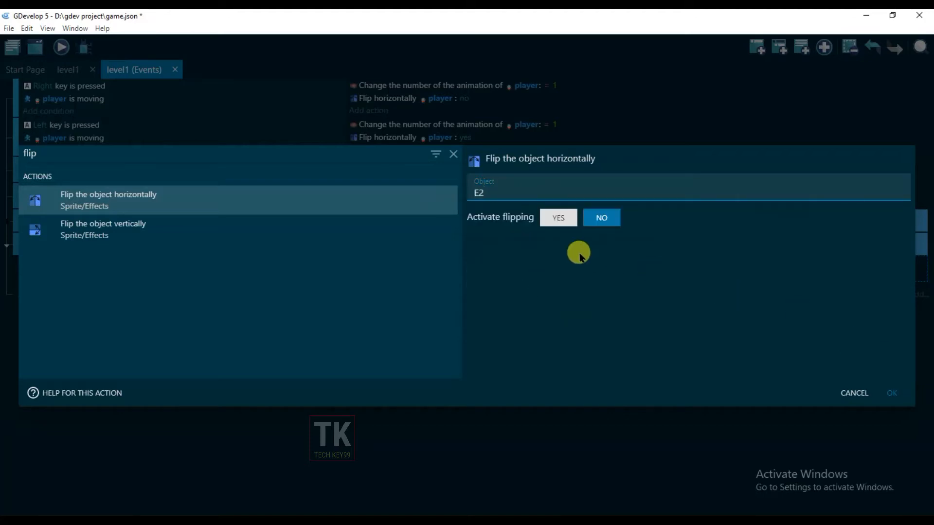
left_click(557, 218)
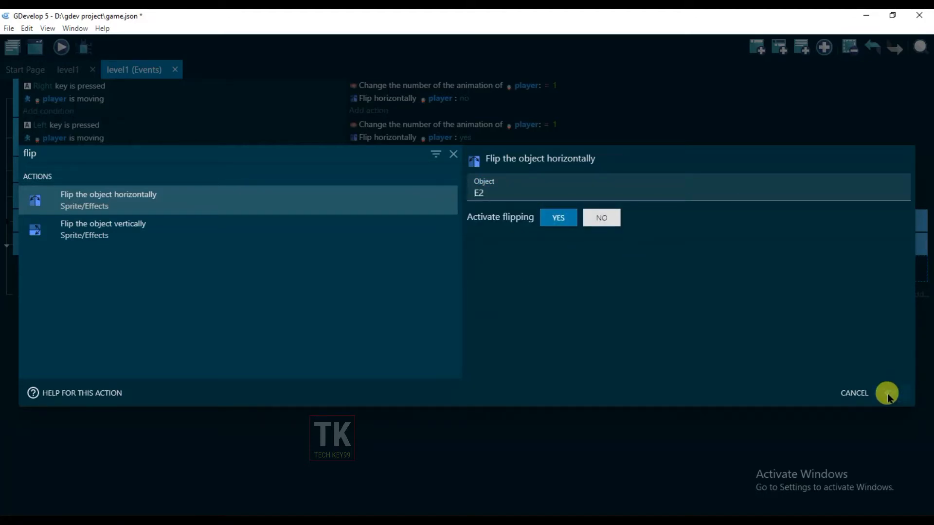
left_click(889, 384)
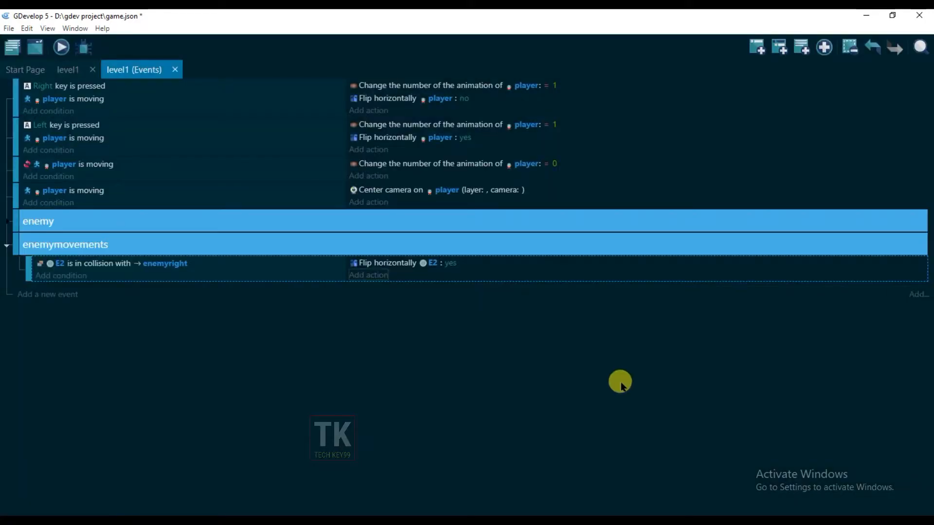
Duplicate the enemyright collision event within enemymovements and change the copy's collision object to enemyleft
right_click(272, 276)
left_click(281, 283)
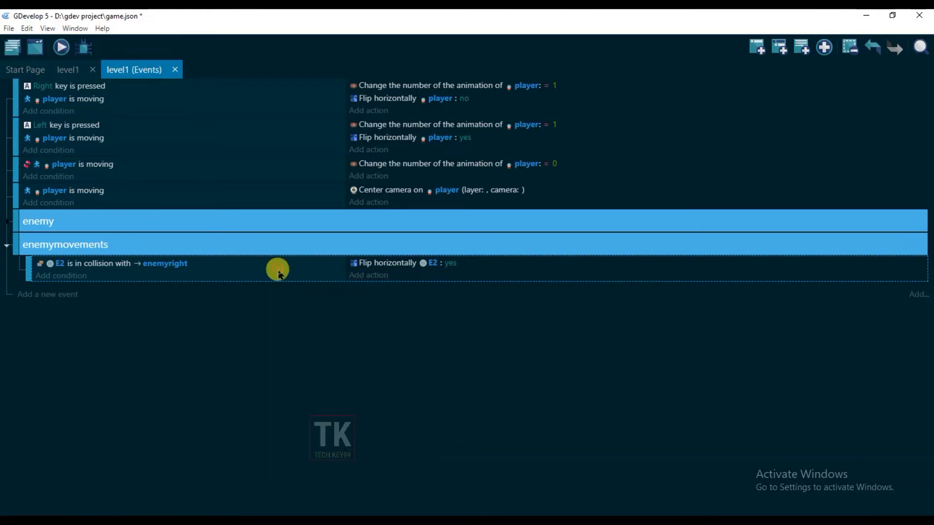
right_click(278, 272)
left_click(296, 308)
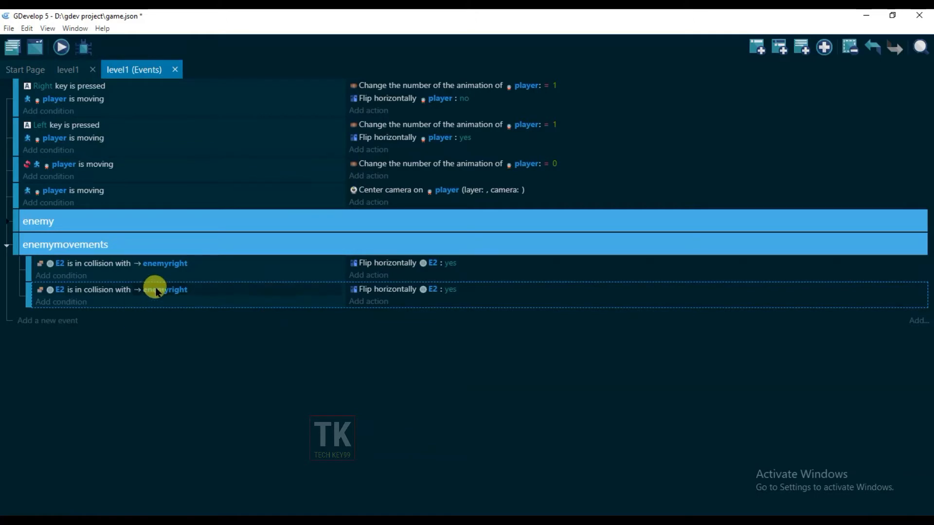
left_click(155, 290)
left_click(151, 291)
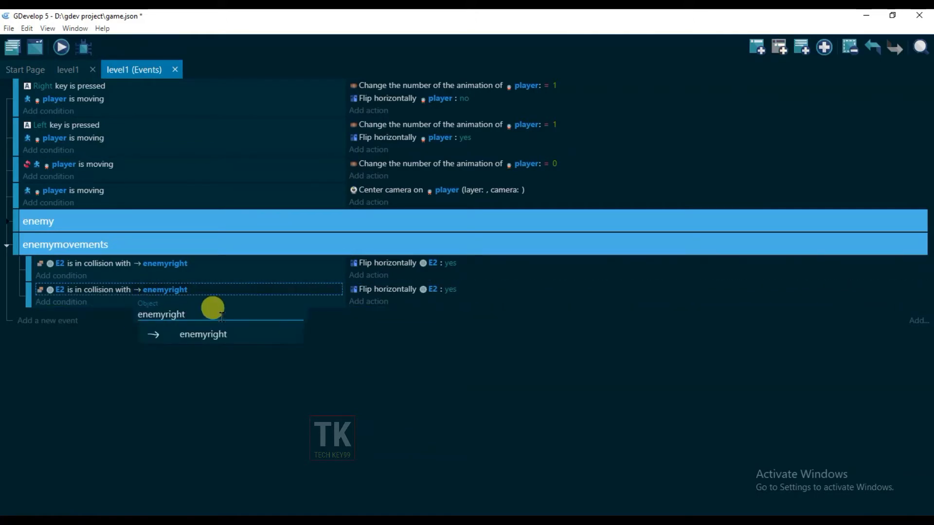
key("BackSpace")
key("BackSpace")
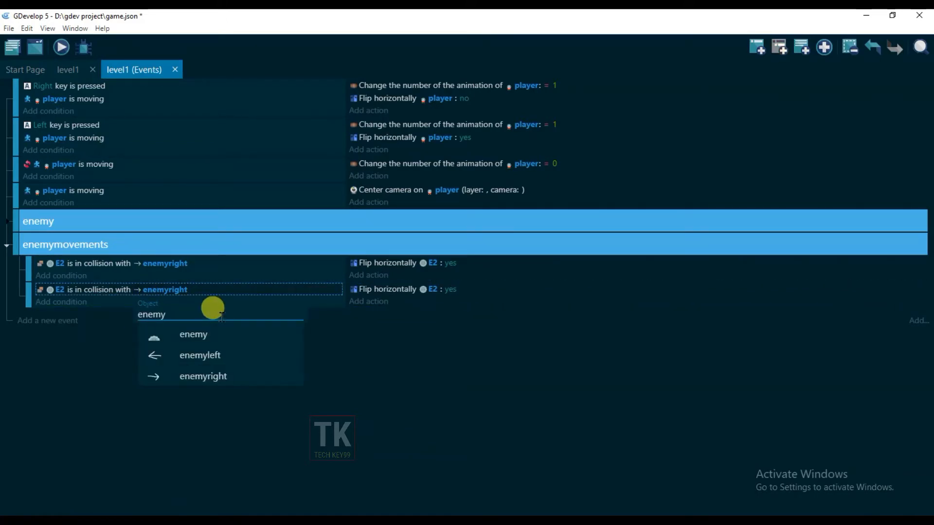
left_click(219, 356)
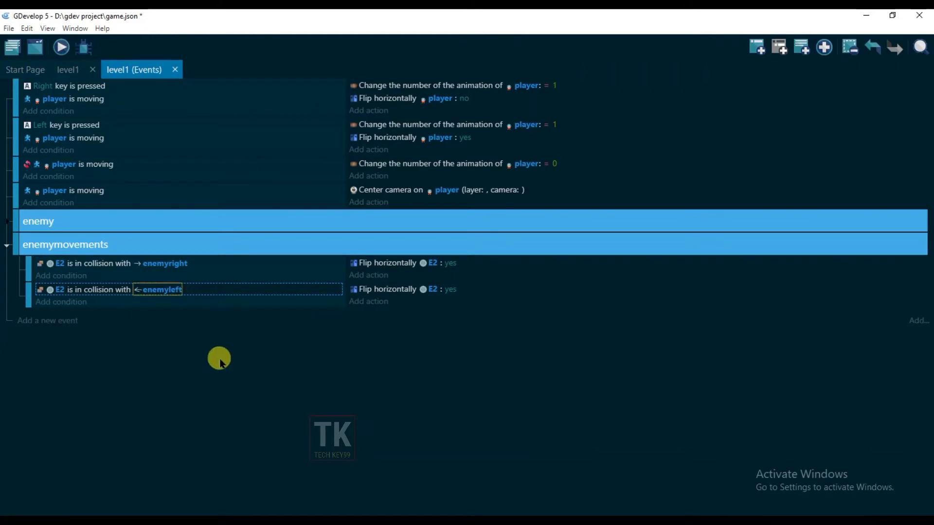
Set the horizontal flip of E2 to no in the enemyleft collision event
left_click(450, 291)
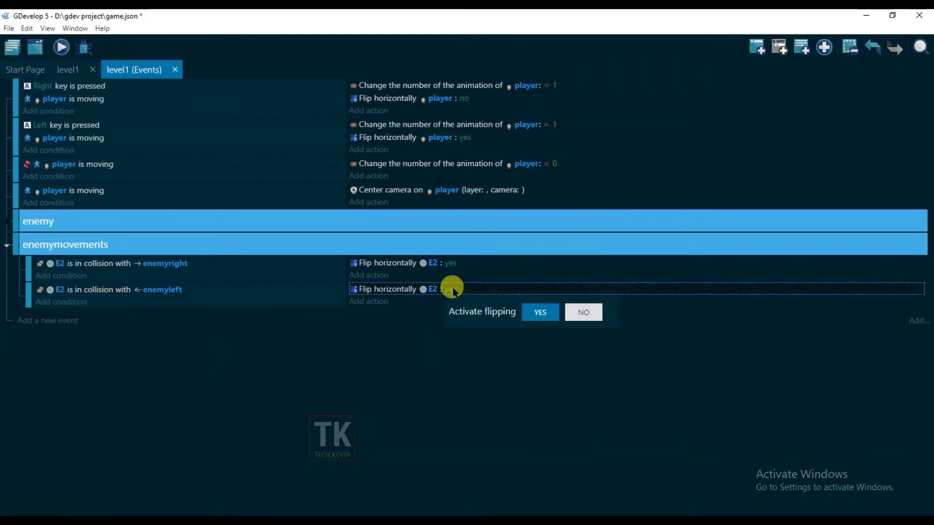
left_click(582, 313)
left_click(501, 379)
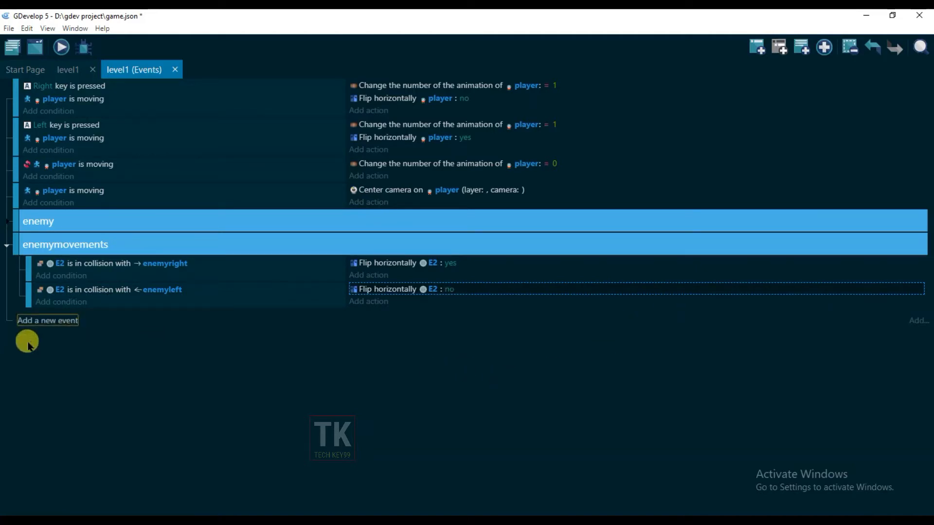
Add a third event inside enemymovements with a condition that the text of E2's direction variable is equal to "left"
left_click(26, 324)
left_click_drag(16, 315, 29, 318)
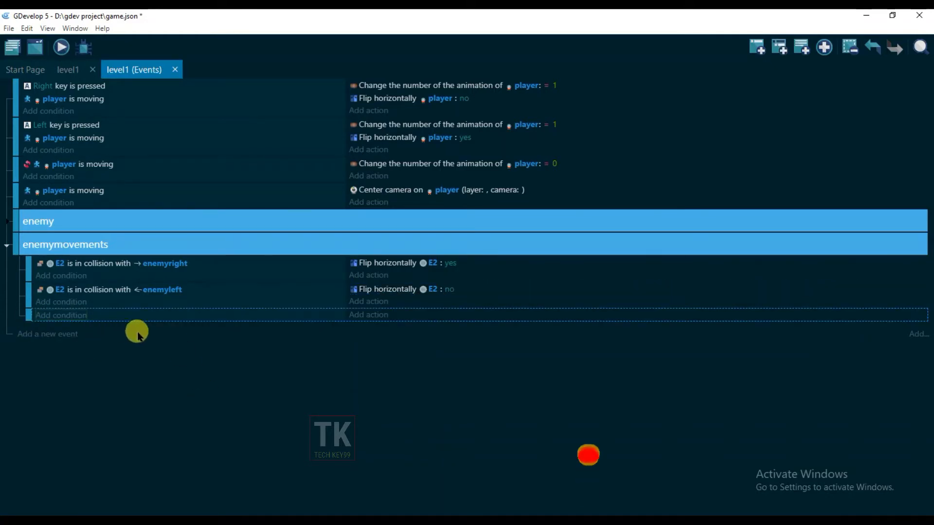
left_click(65, 316)
left_click(69, 273)
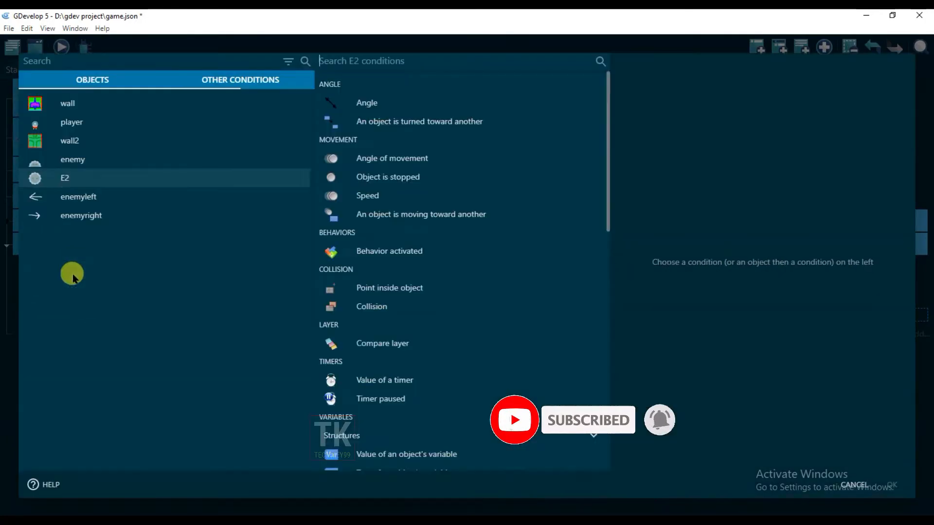
scroll(500, 284, "down", 5)
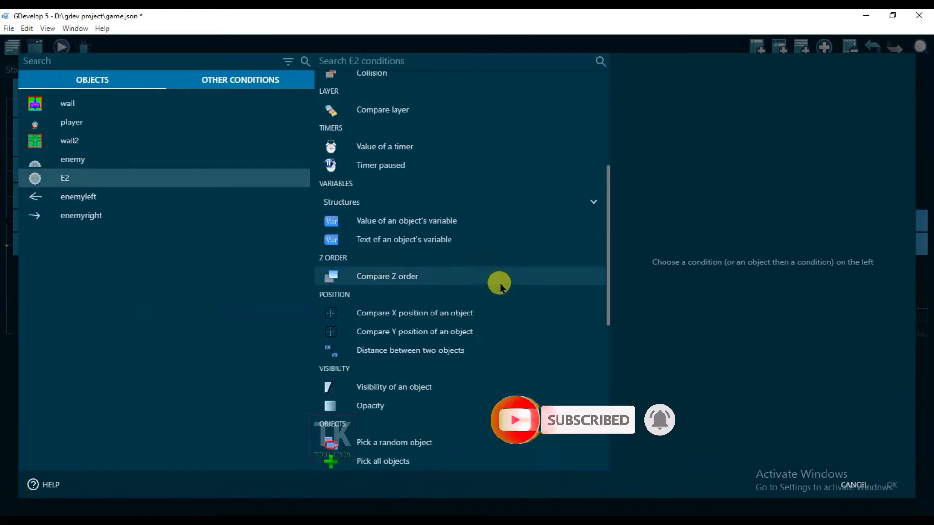
left_click(416, 243)
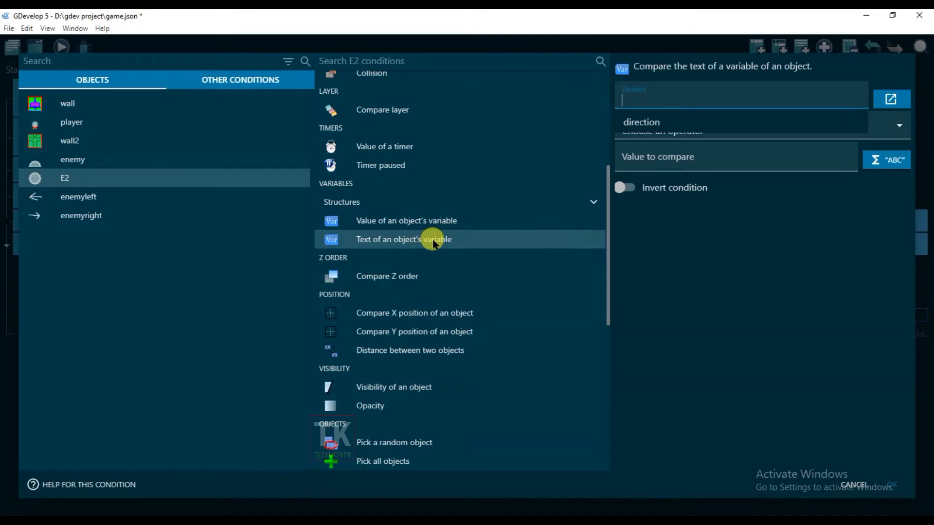
left_click(650, 125)
left_click(661, 127)
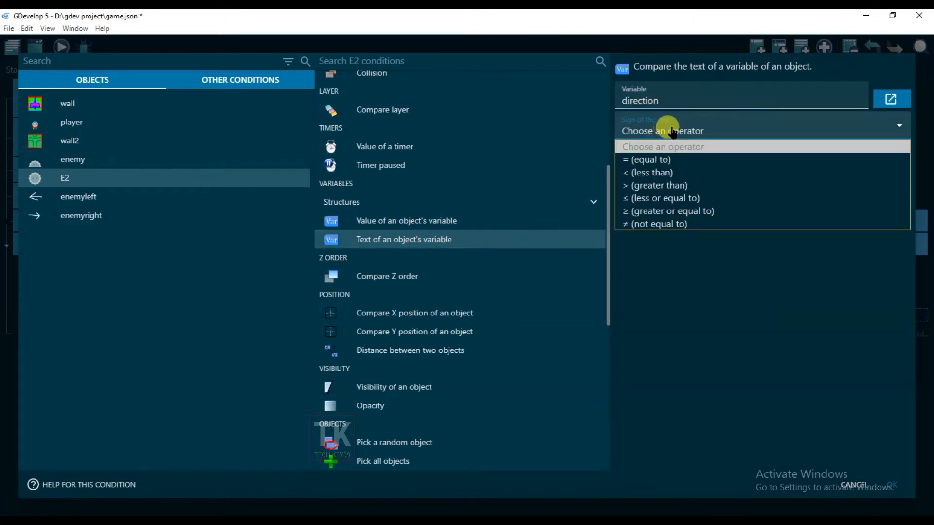
left_click(724, 159)
left_click(647, 155)
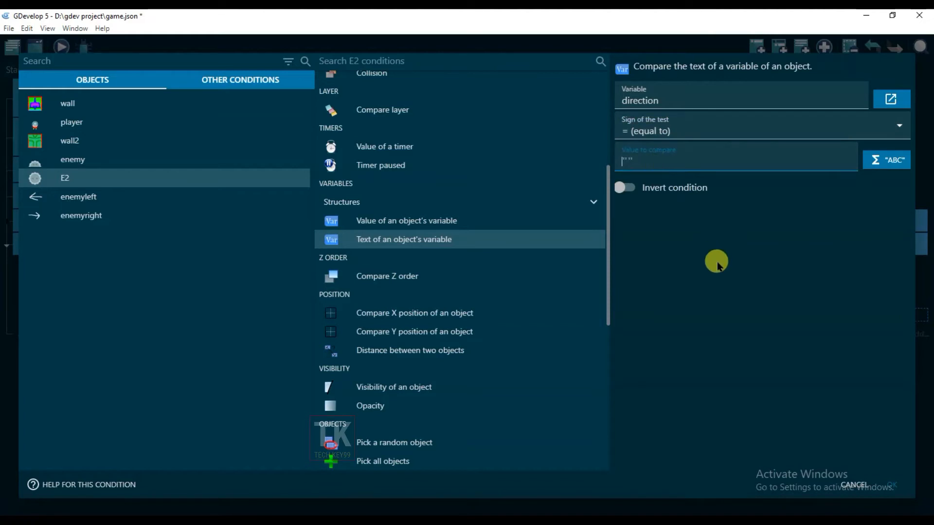
type("\"\"")
left_click(900, 486)
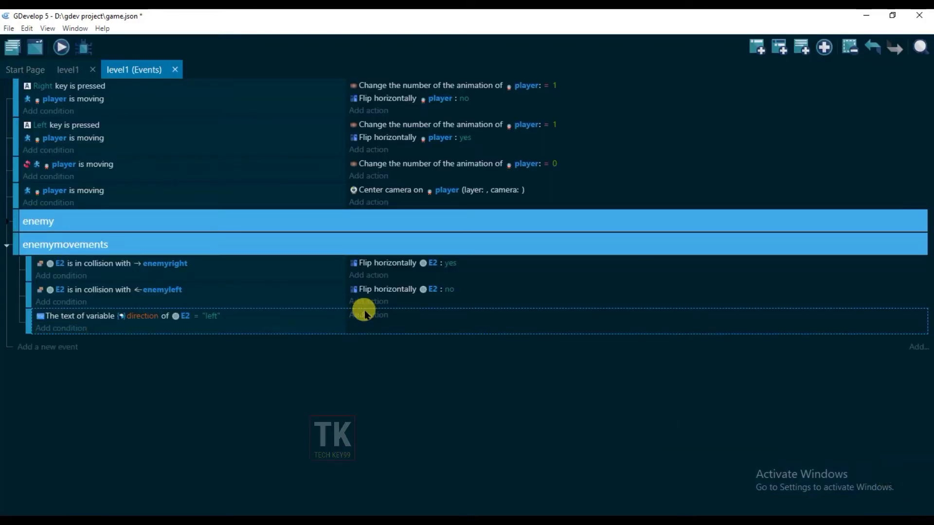
Add an action to the "left" direction event that gives E2 an instant force of -60 on X and 0 on Y
left_click(365, 315)
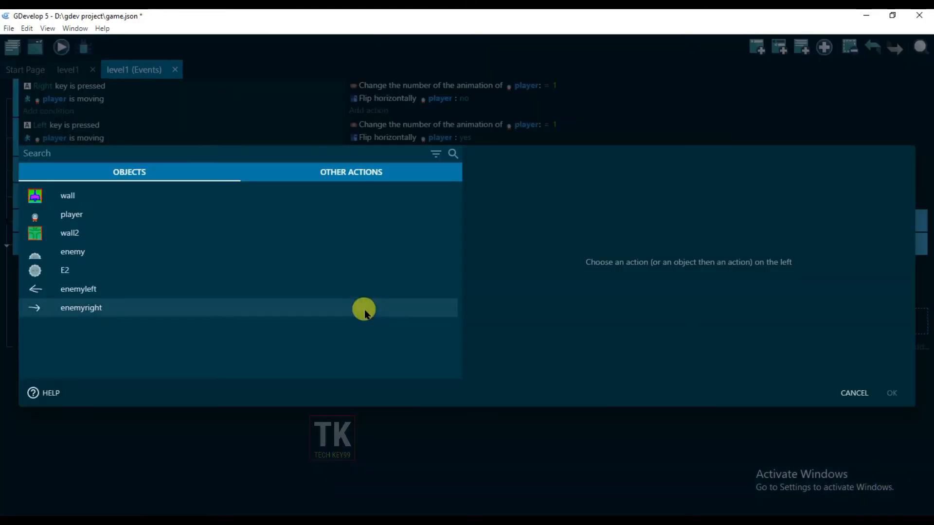
left_click(76, 275)
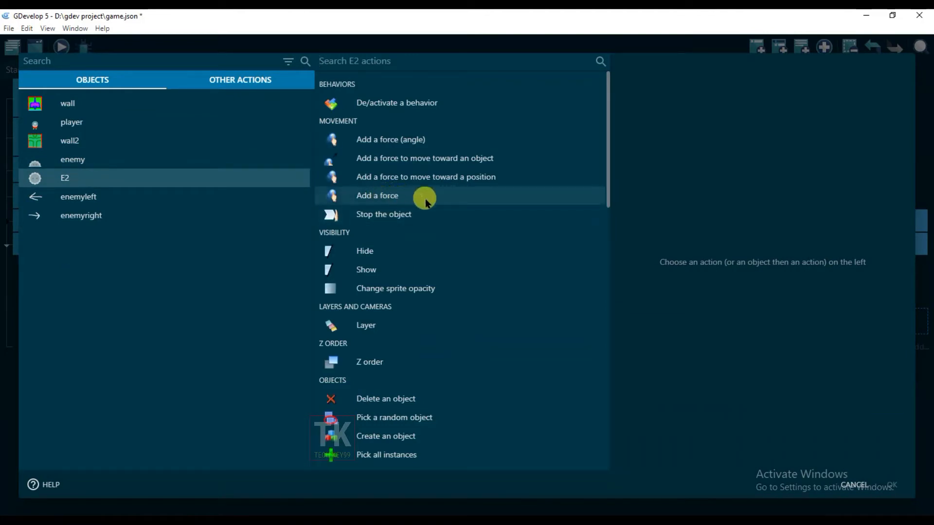
left_click(410, 196)
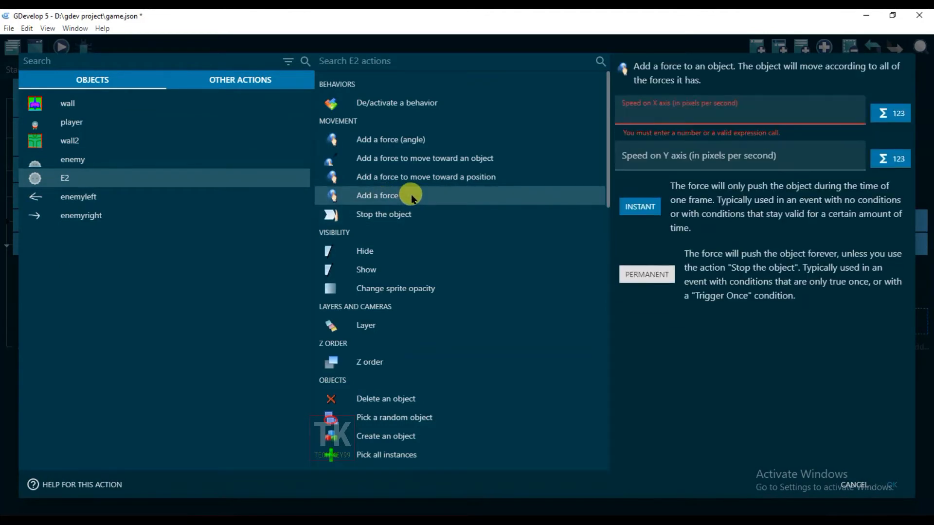
left_click(675, 112)
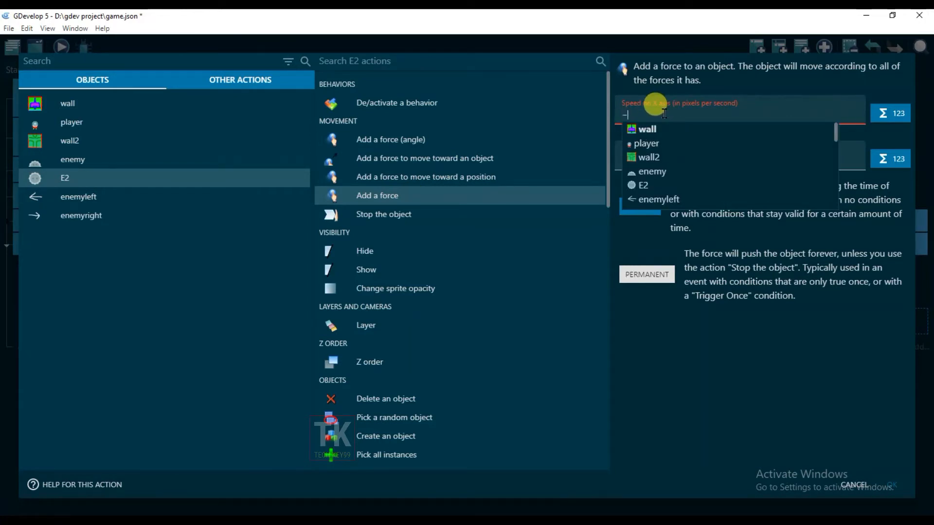
type("-60")
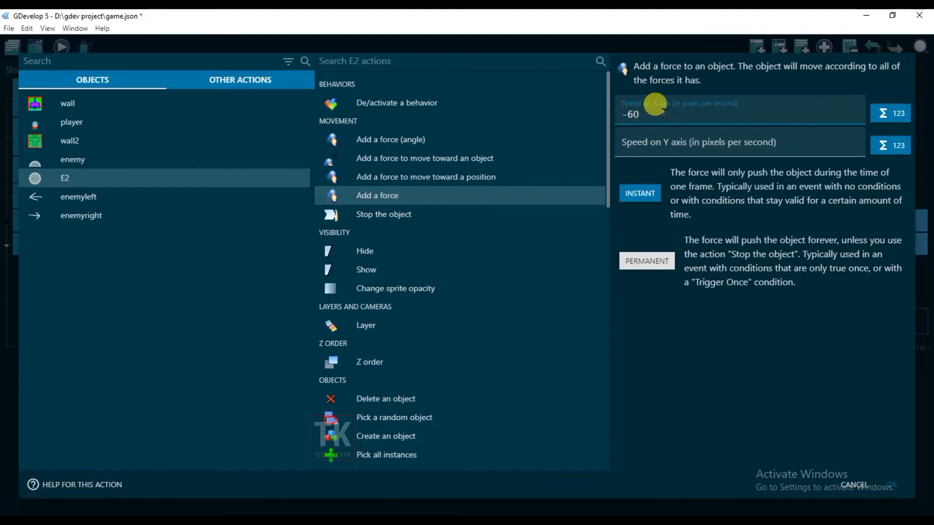
left_click(627, 141)
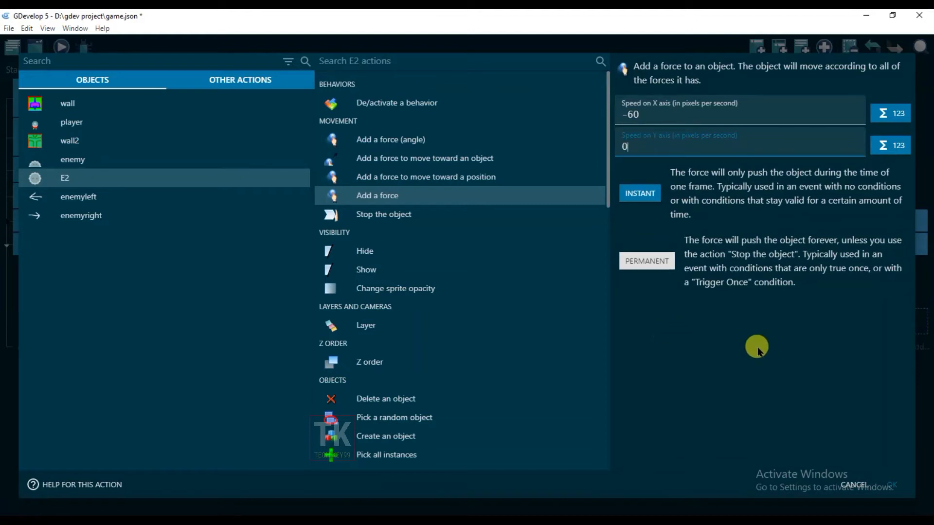
left_click(891, 486)
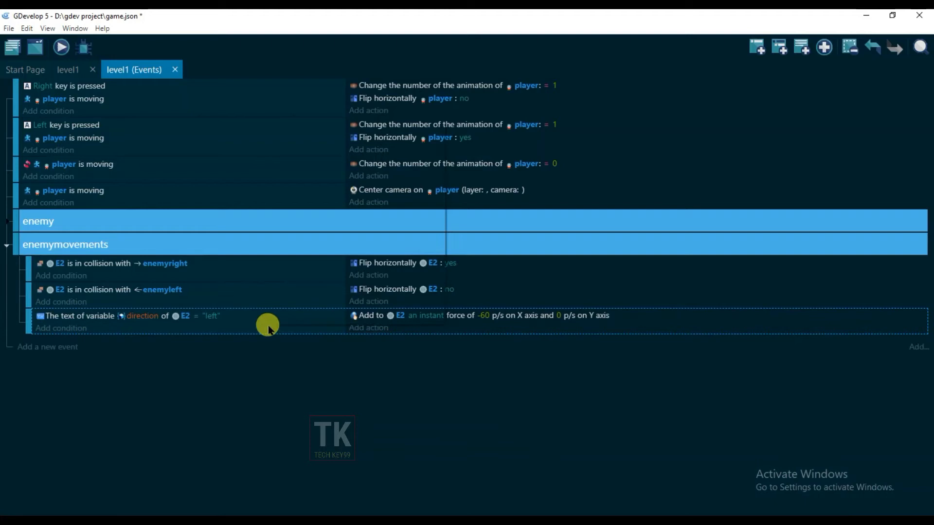
Duplicate the "left" direction event within enemymovements and change the copy's compared text to "right"
right_click(267, 325)
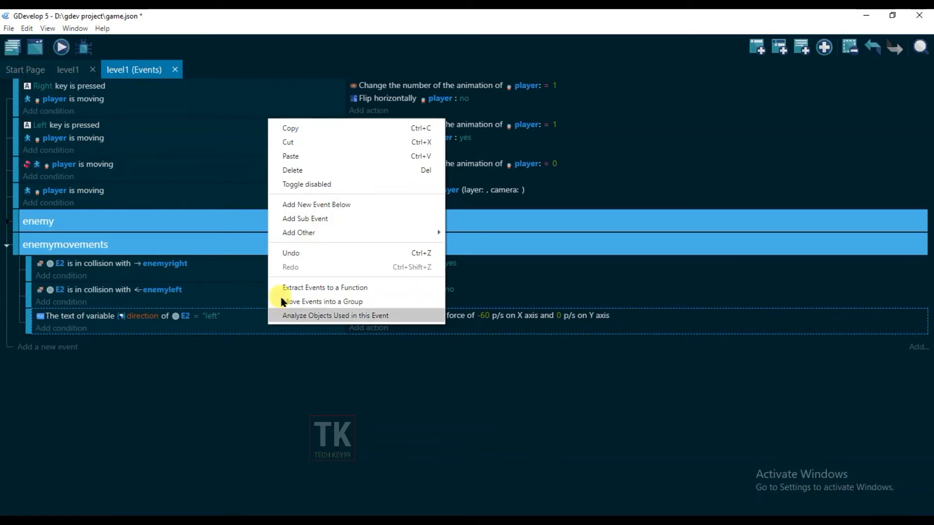
left_click(308, 127)
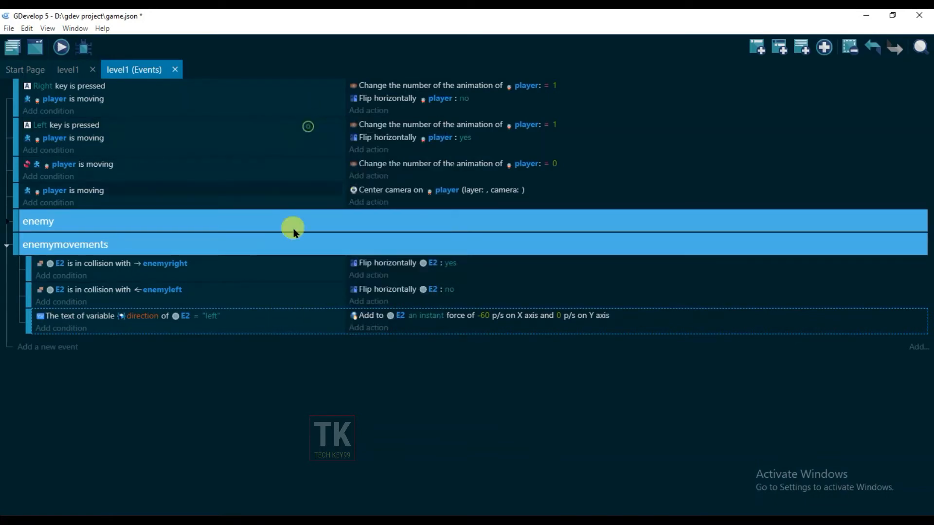
right_click(267, 323)
left_click(312, 152)
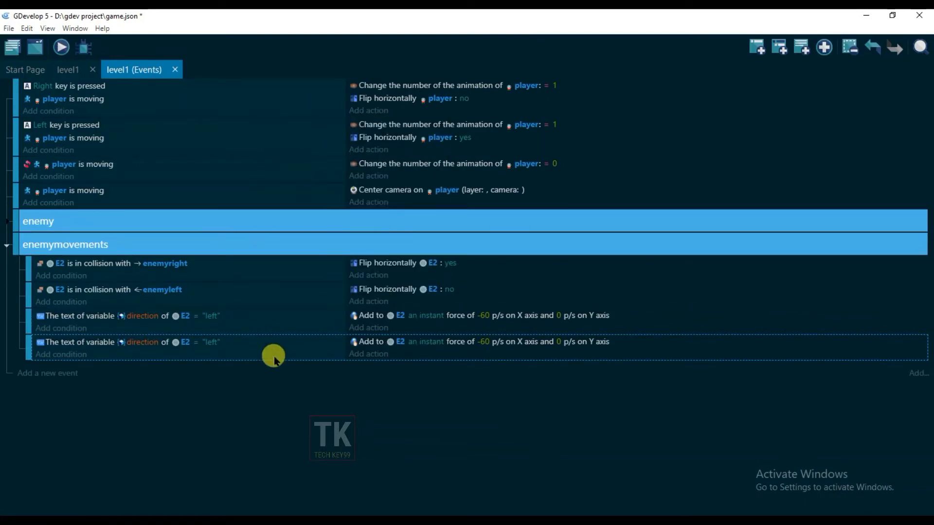
left_click(210, 343)
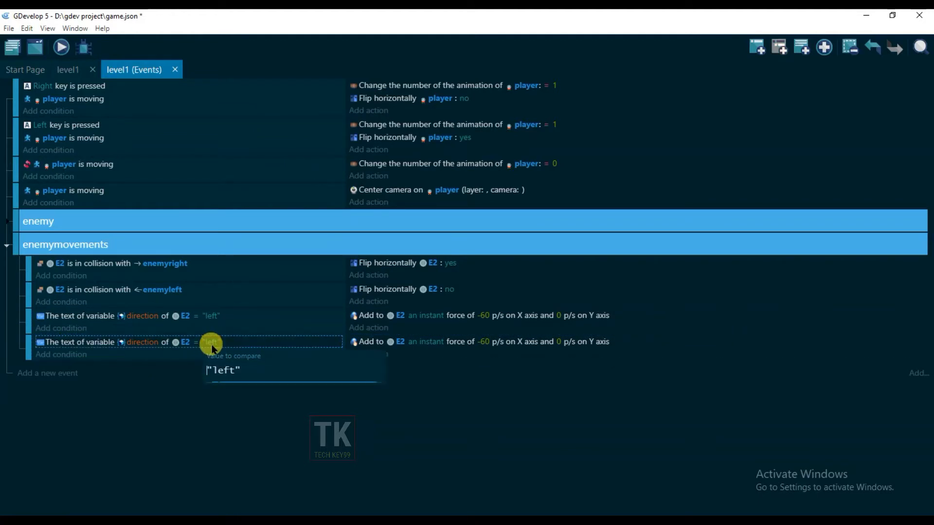
left_click(238, 372)
left_click_drag(236, 370, 218, 371)
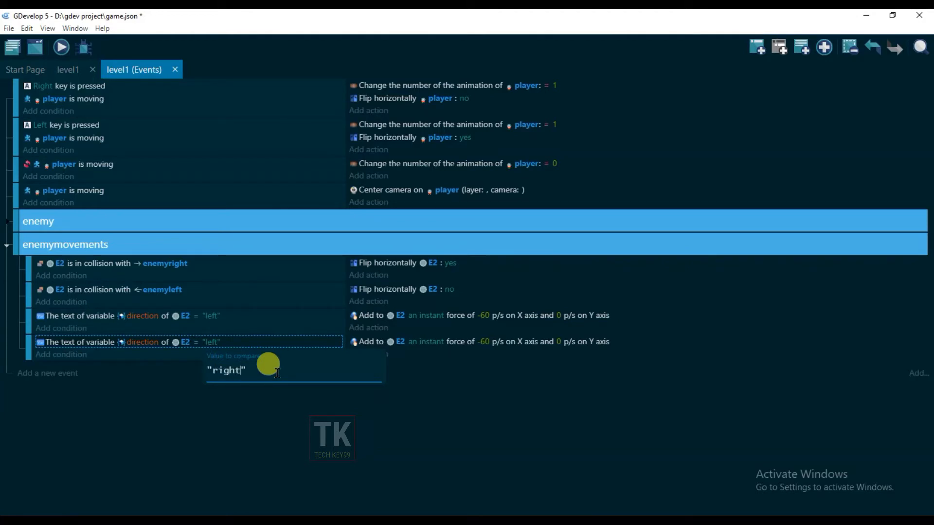
left_click(365, 459)
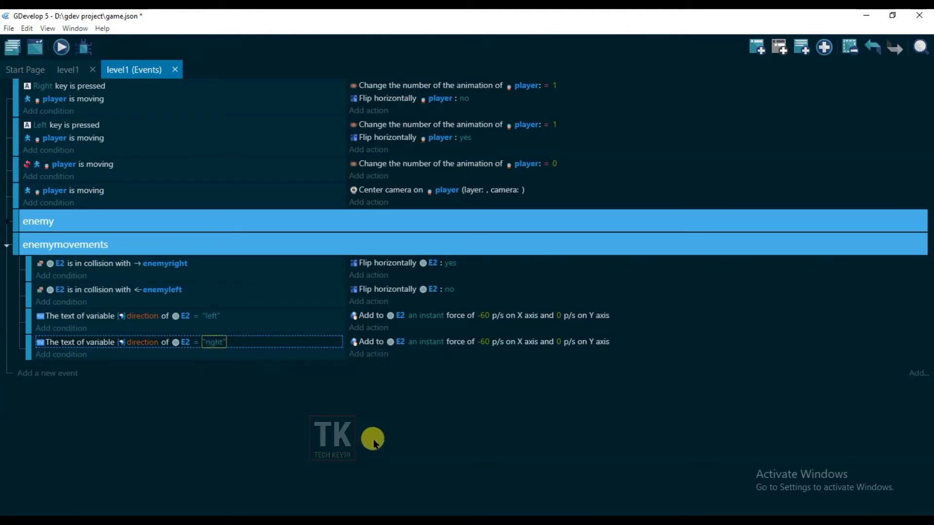
Set the X-axis speed of E2's force in the "right" direction event to 60
left_click(484, 347)
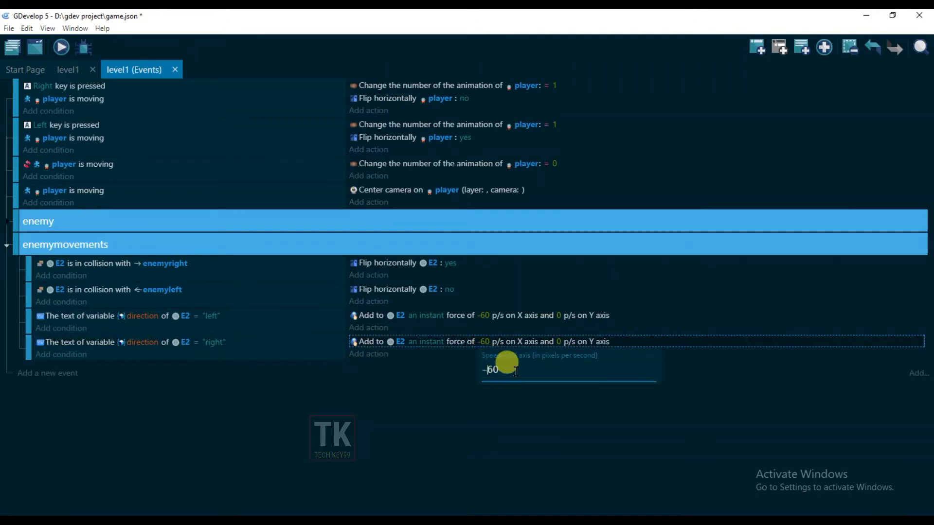
key("BackSpace")
left_click(569, 448)
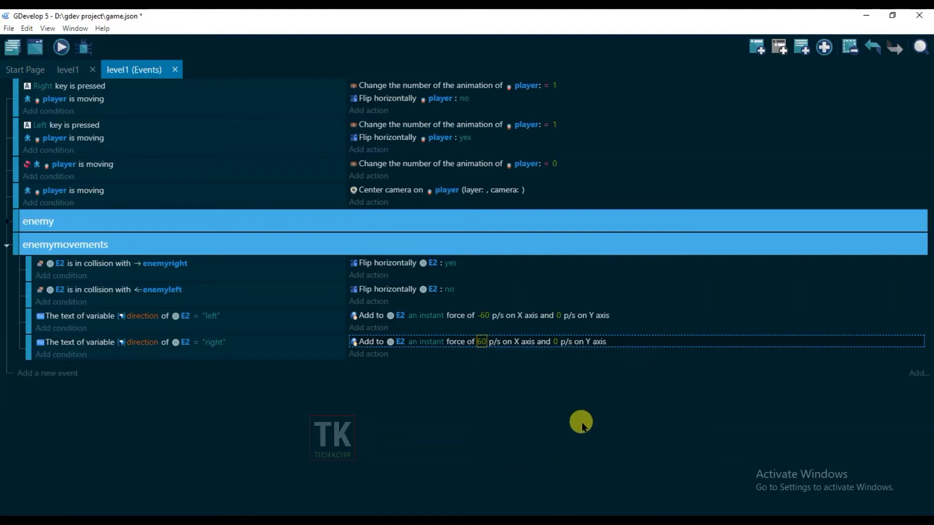
Add an action to the enemyright collision event that sets the text of E2's direction variable to "right"
left_click(376, 276)
left_click(371, 275)
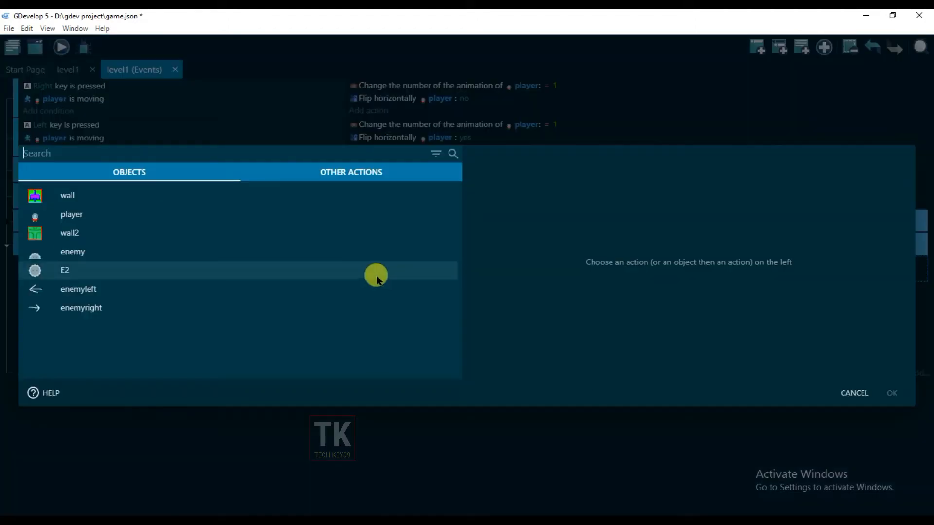
type("modi")
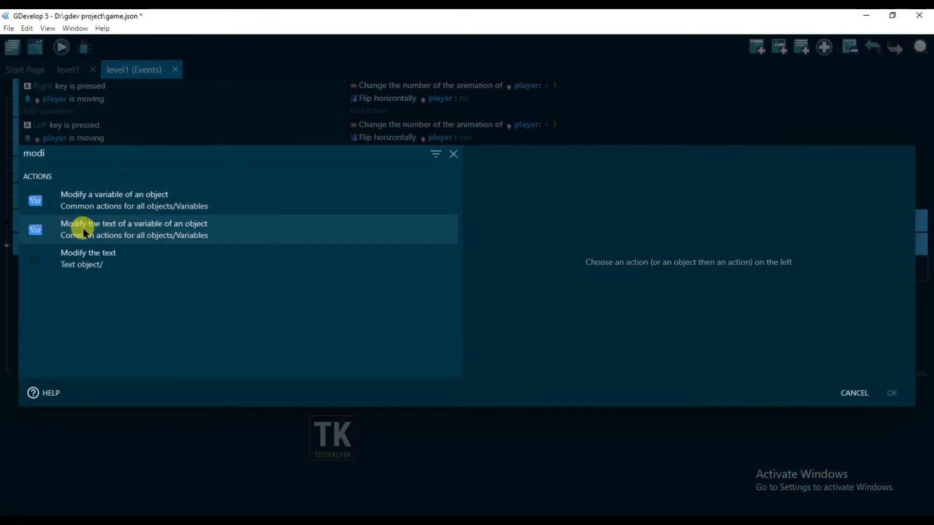
left_click(193, 233)
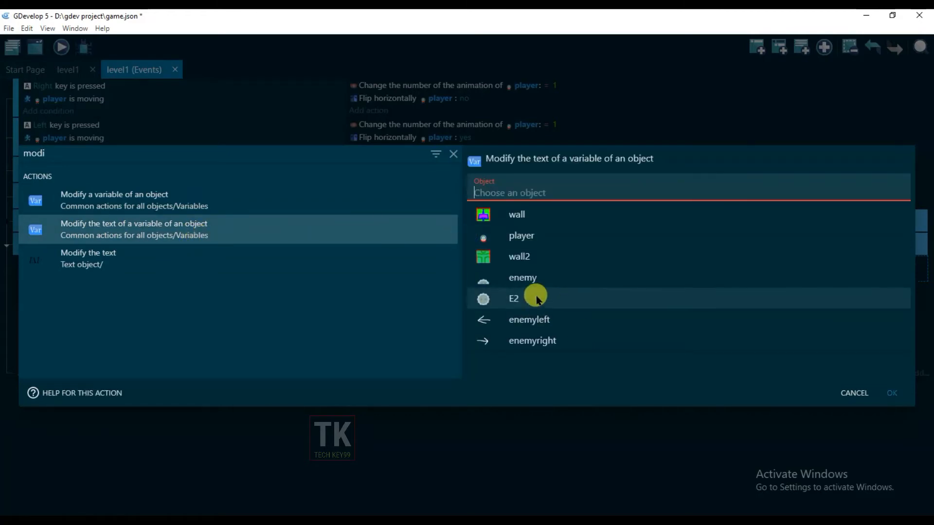
left_click(515, 299)
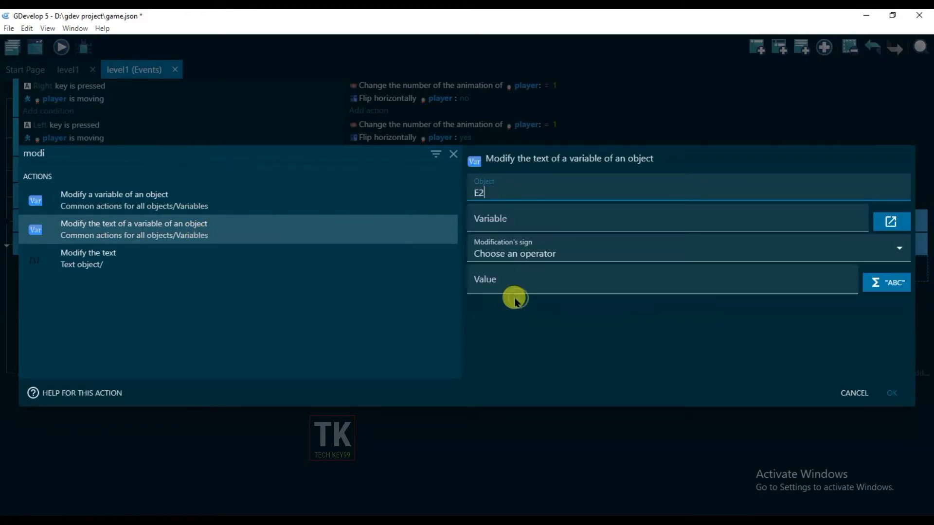
left_click(499, 215)
left_click(506, 246)
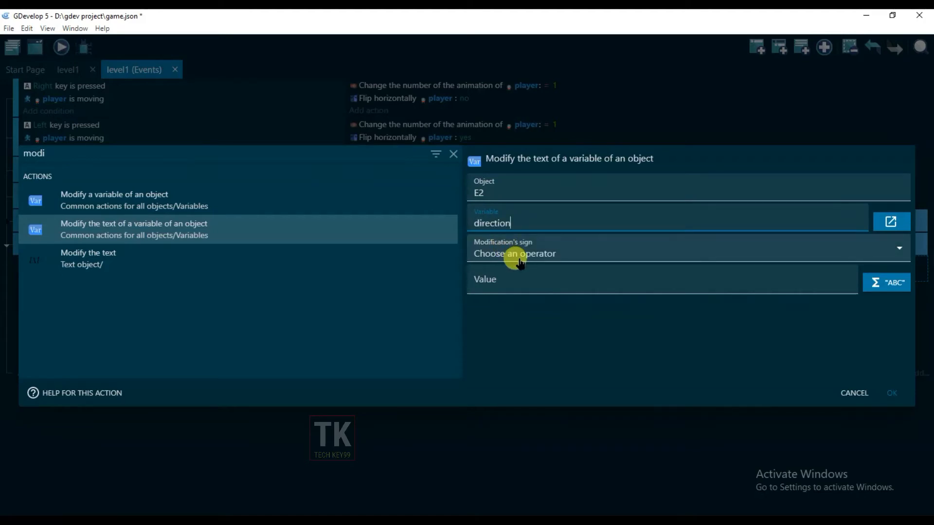
left_click(519, 256)
left_click(496, 282)
left_click(501, 278)
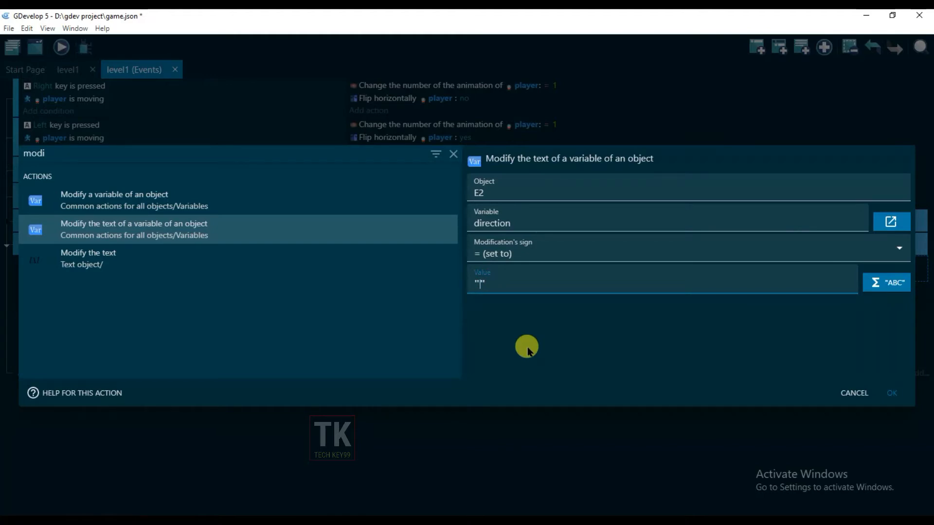
type("right")
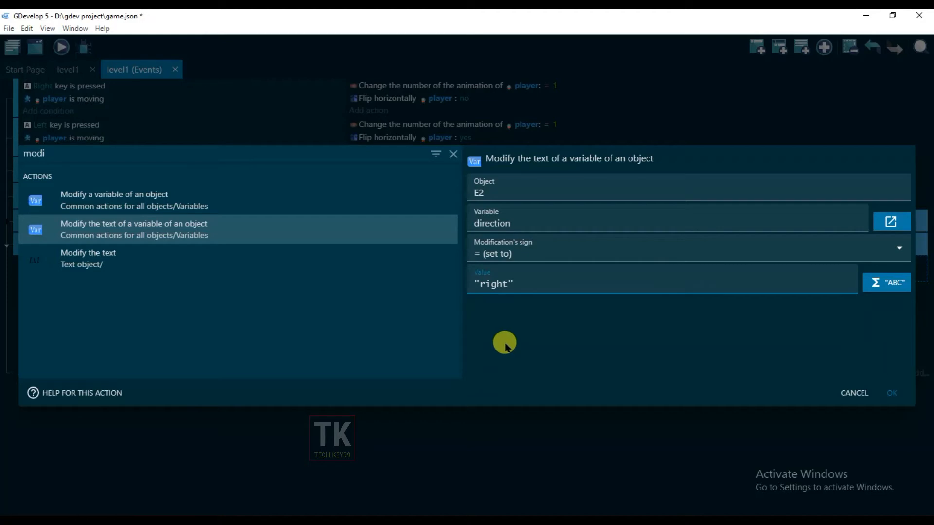
left_click(893, 394)
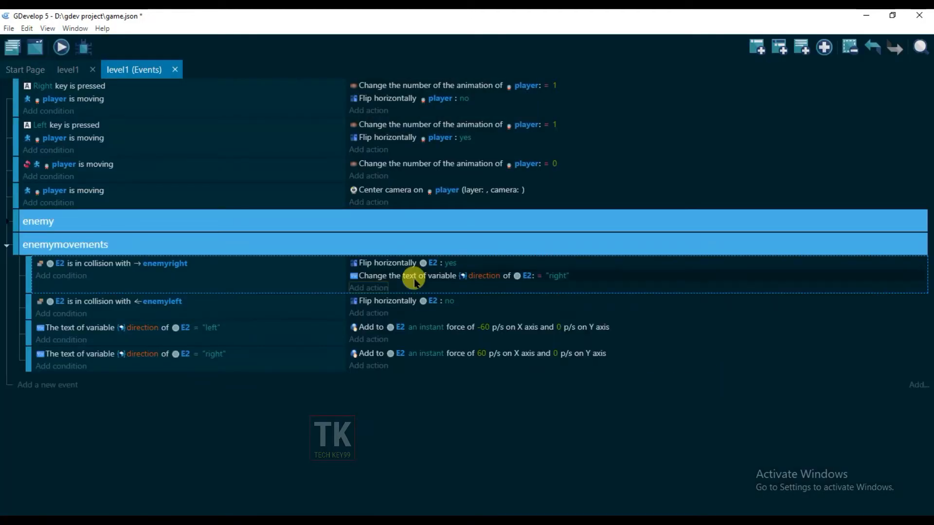
Copy the direction variable action into the enemyleft collision event and change its value there to "left"
right_click(414, 280)
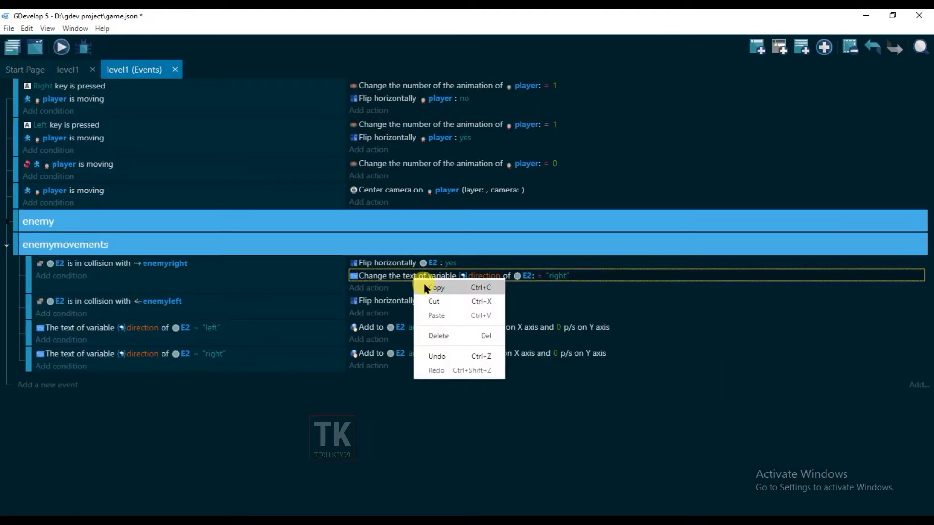
left_click(427, 289)
left_click(403, 313)
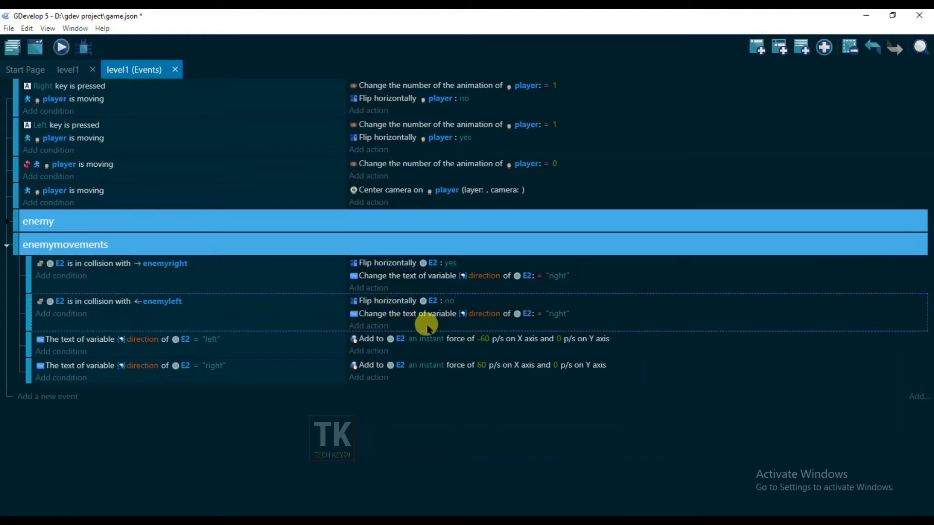
left_click(559, 314)
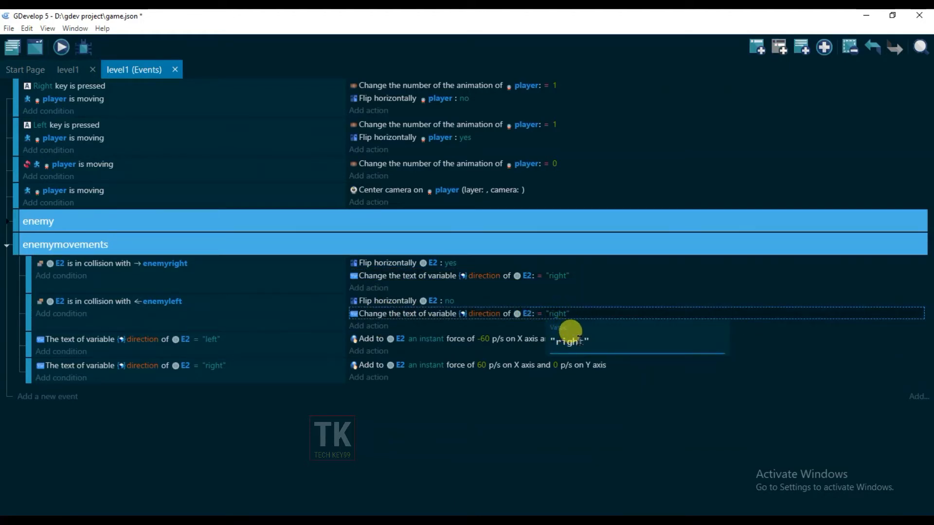
left_click_drag(584, 343, 561, 343)
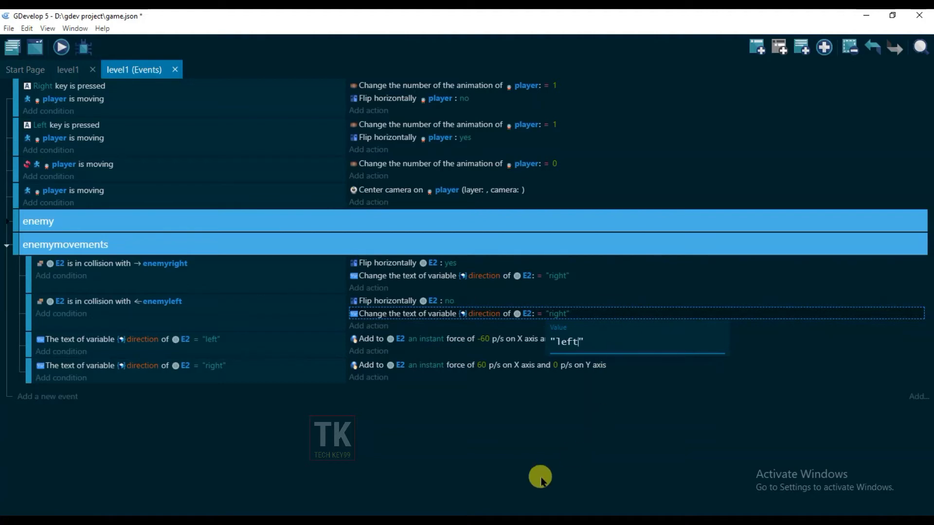
left_click(542, 469)
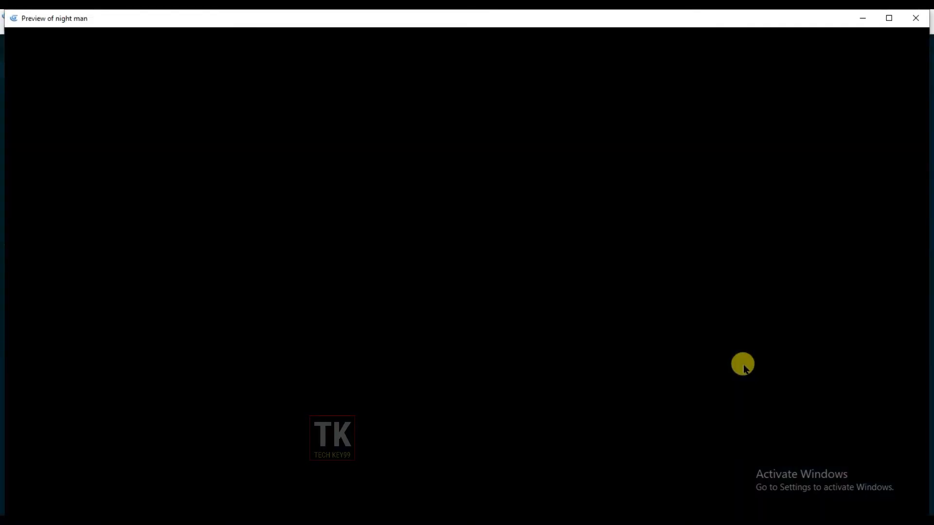
Preview the game in a smaller window, check how E2 moves between the arrow markers while playing, and close the preview
left_click_drag(4, 10, 193, 97)
left_click_drag(489, 106, 369, 67)
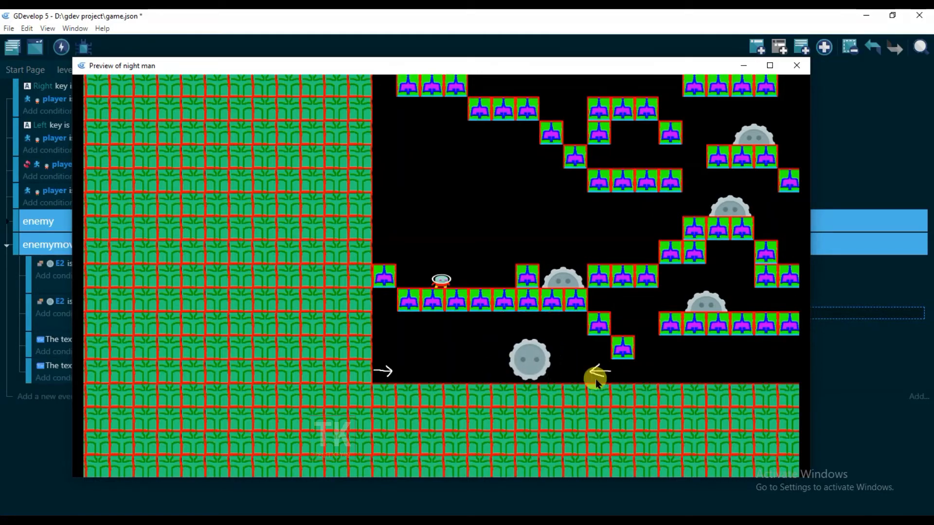
key("Right")
key("Right")
key("space")
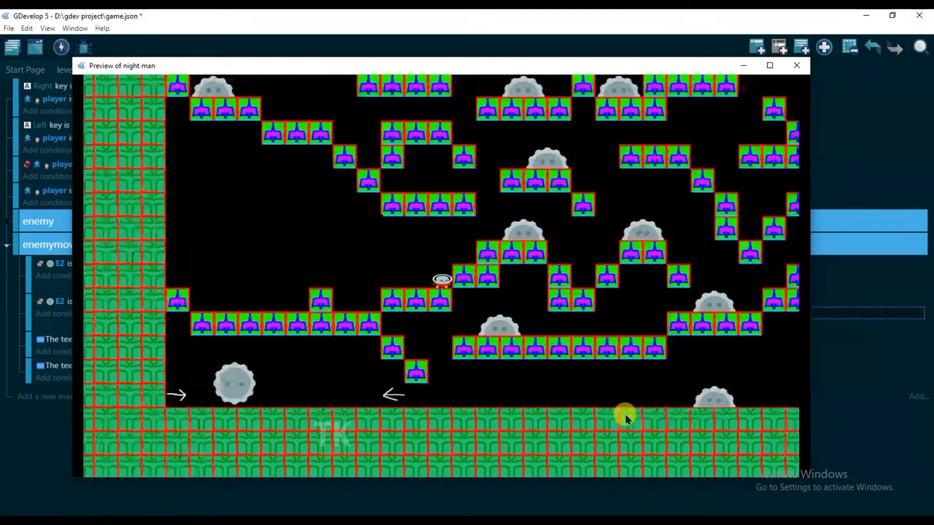
key("space")
left_click(796, 65)
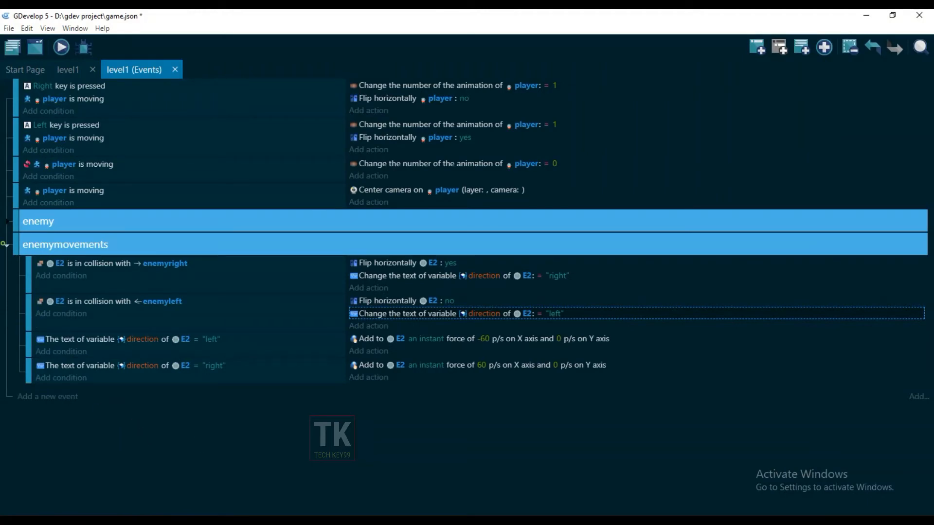
Collapse the enemymovements group, expand the enemy group, and duplicate its event that deletes the player on collision while on the floor
left_click(5, 244)
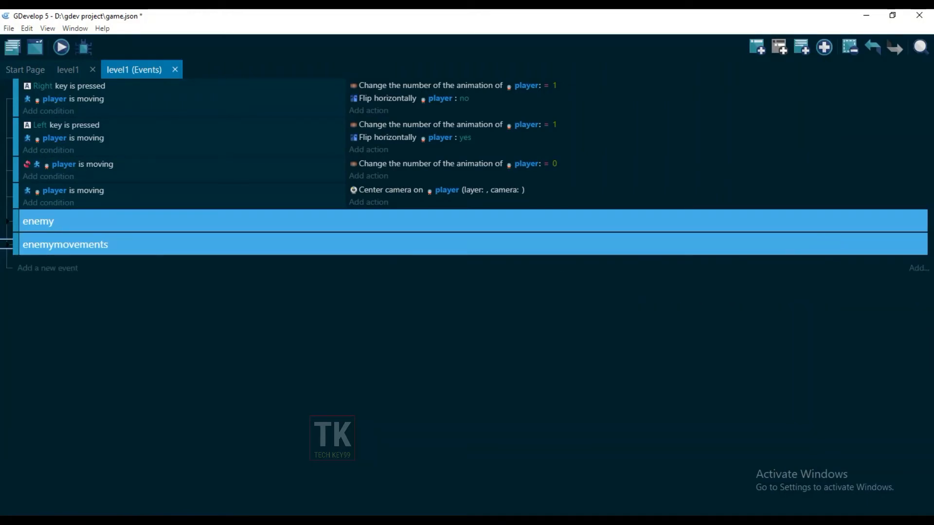
left_click(7, 221)
left_click(251, 335)
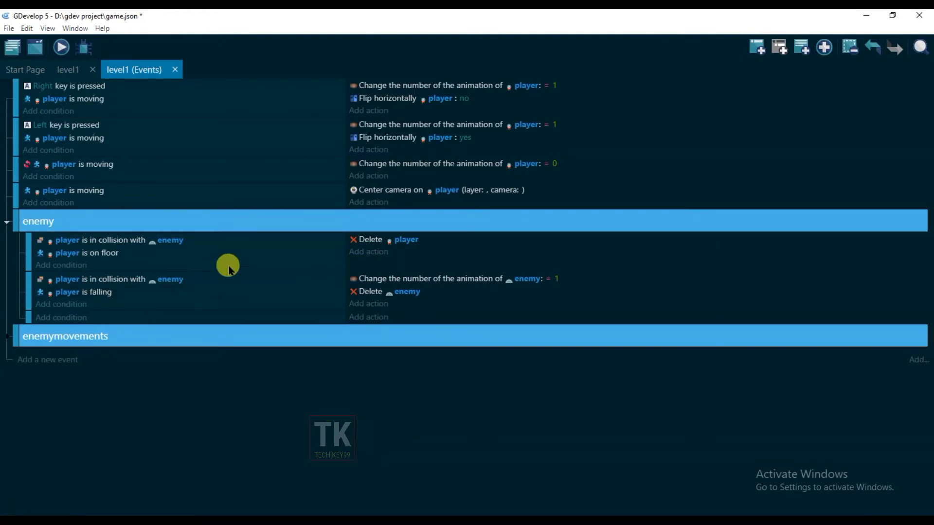
right_click(276, 254)
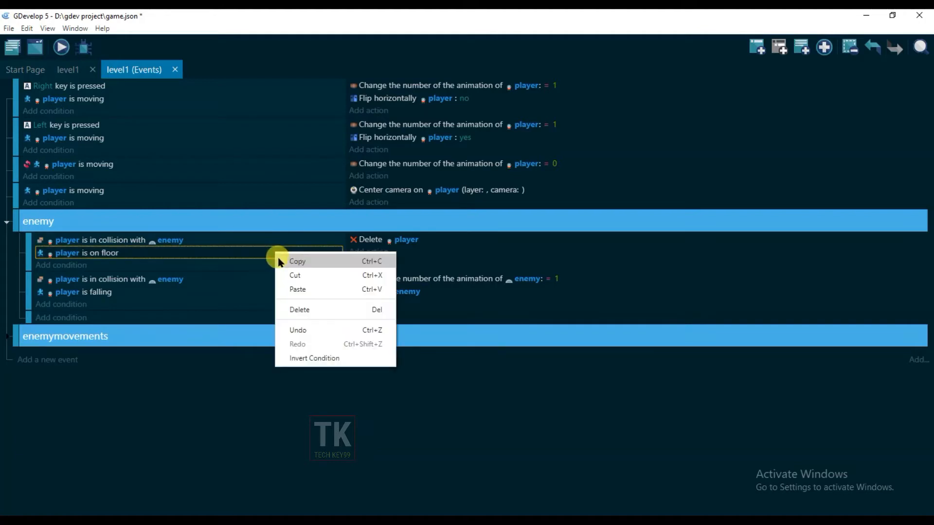
left_click(248, 267)
right_click(249, 266)
left_click(266, 280)
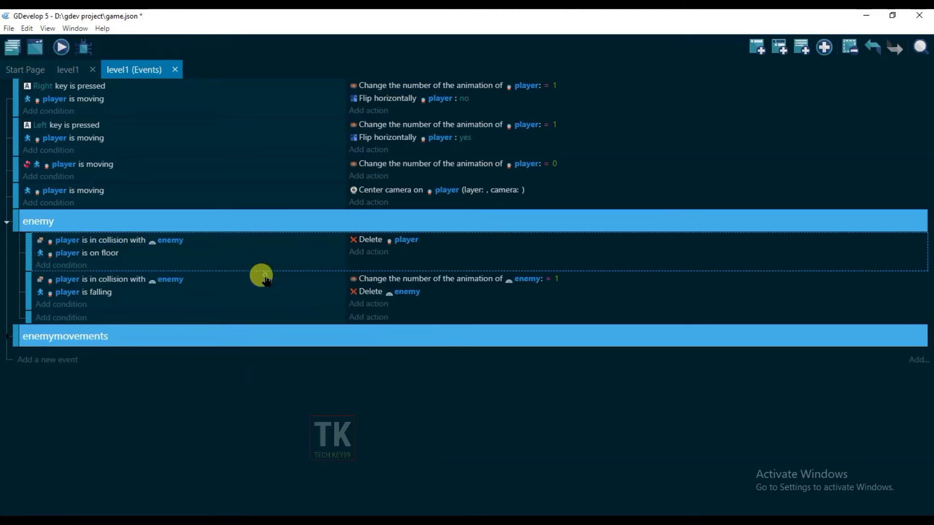
right_click(265, 258)
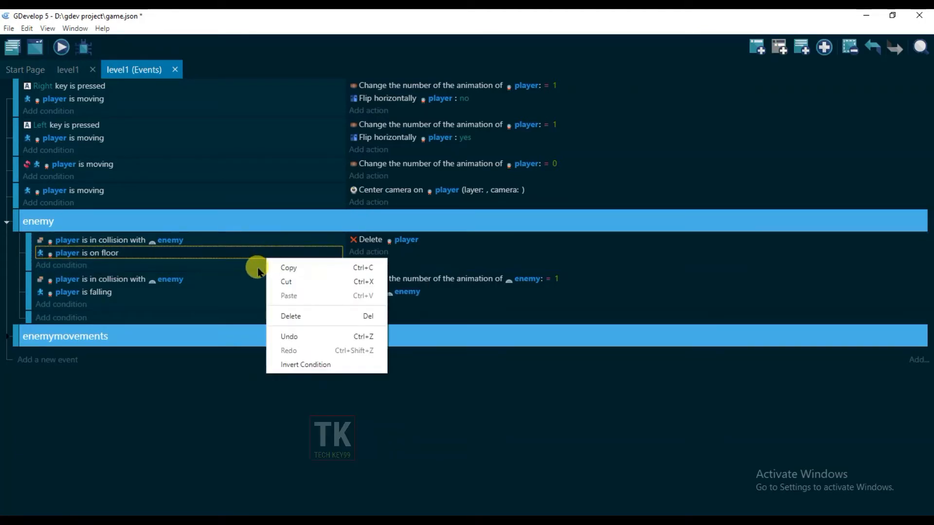
left_click(248, 265)
right_click(251, 266)
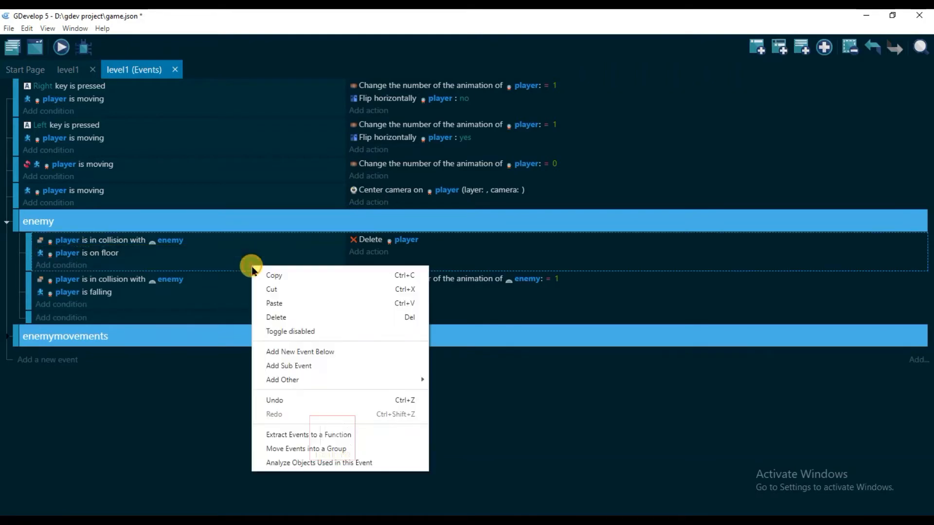
left_click(280, 304)
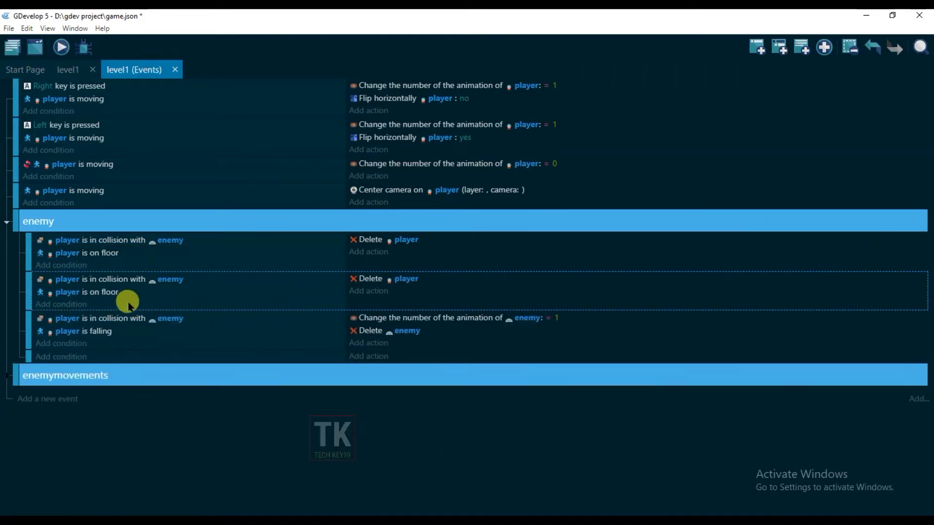
Change the collision object in the duplicated on-floor event from enemy to E2
left_click(170, 280)
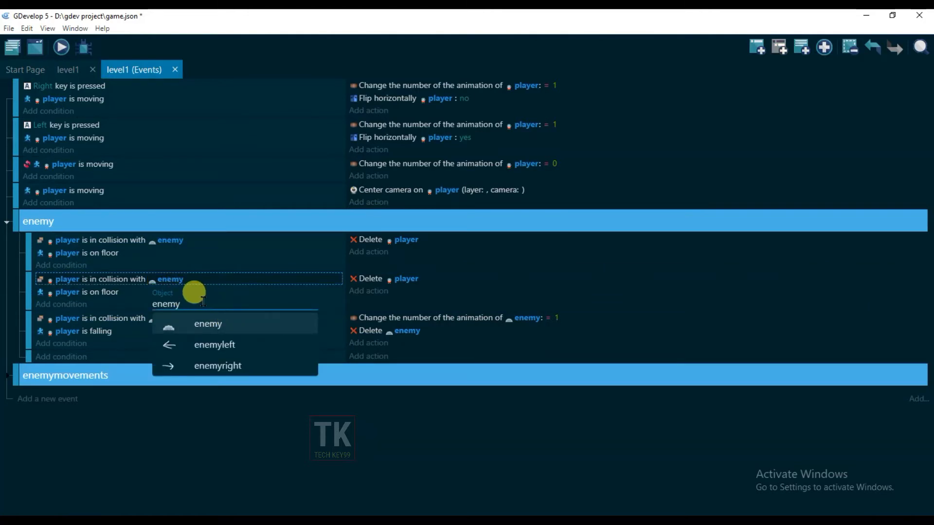
key("BackSpace")
key("BackSpace")
key("BackSpace")
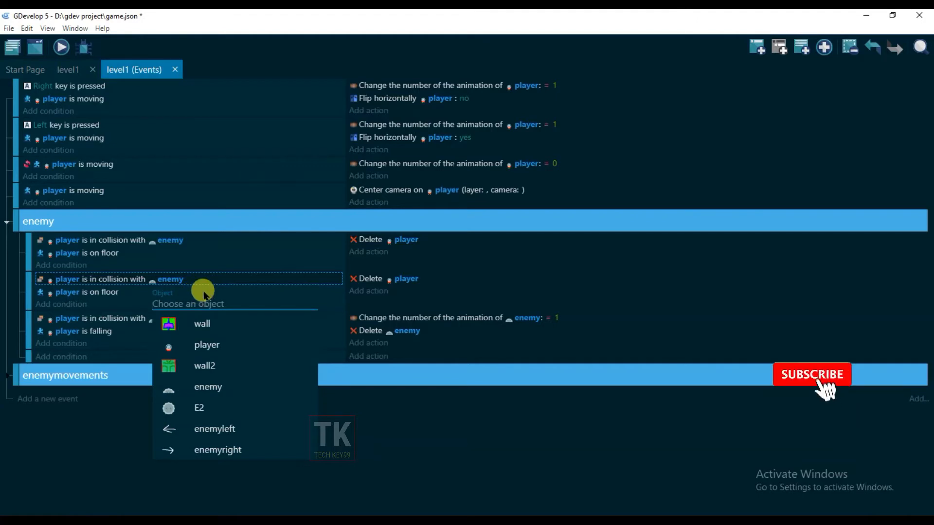
left_click(194, 407)
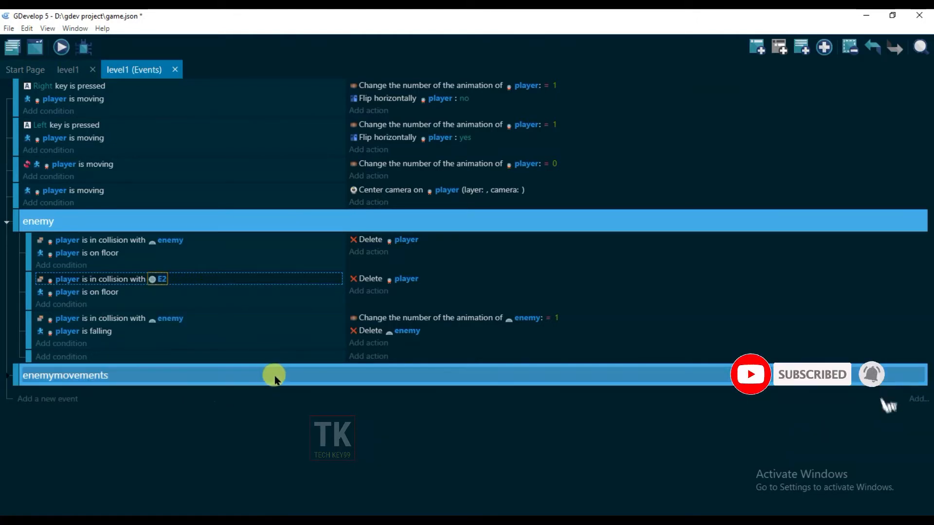
Duplicate the enemy group's event that handles the player colliding with enemy while falling
left_click(218, 342)
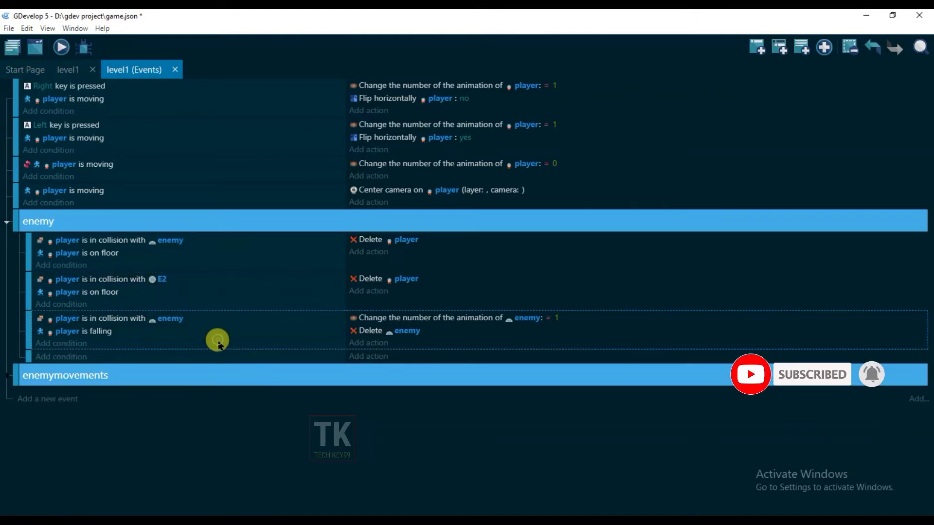
right_click(218, 342)
left_click(277, 146)
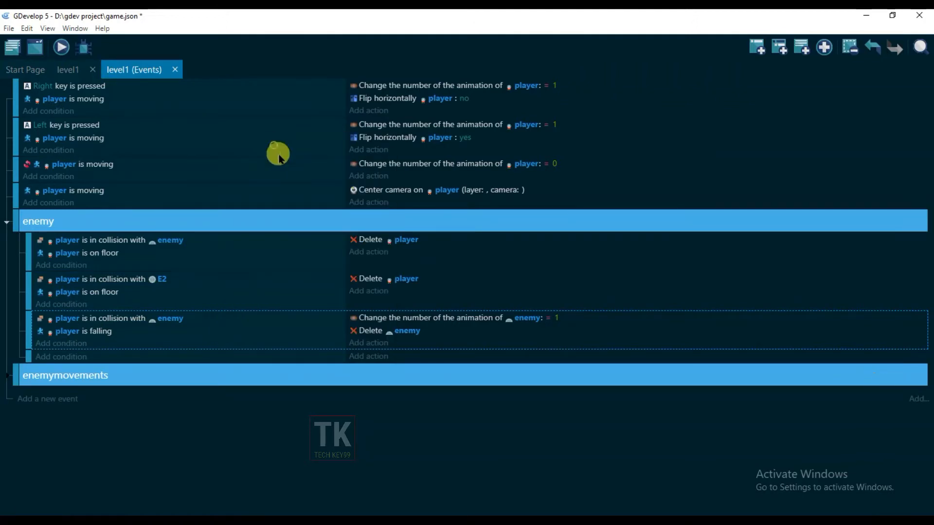
right_click(219, 344)
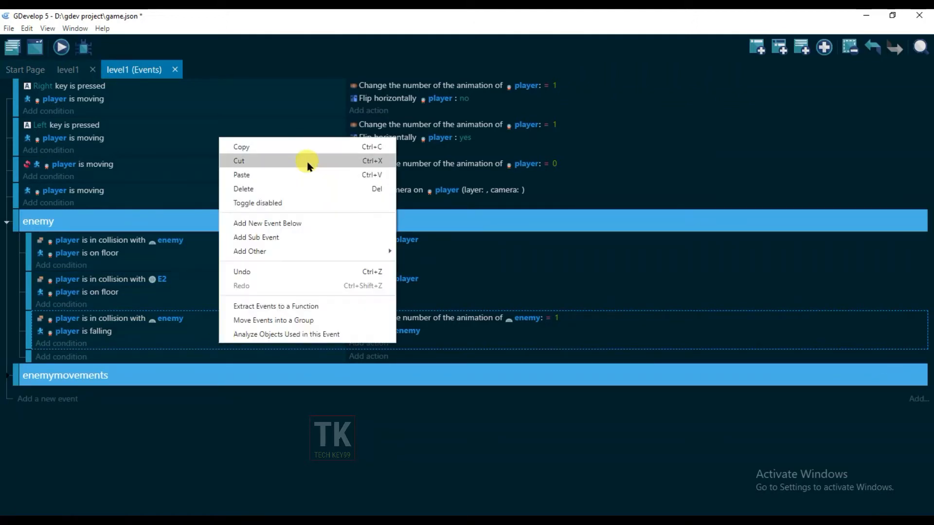
left_click(292, 174)
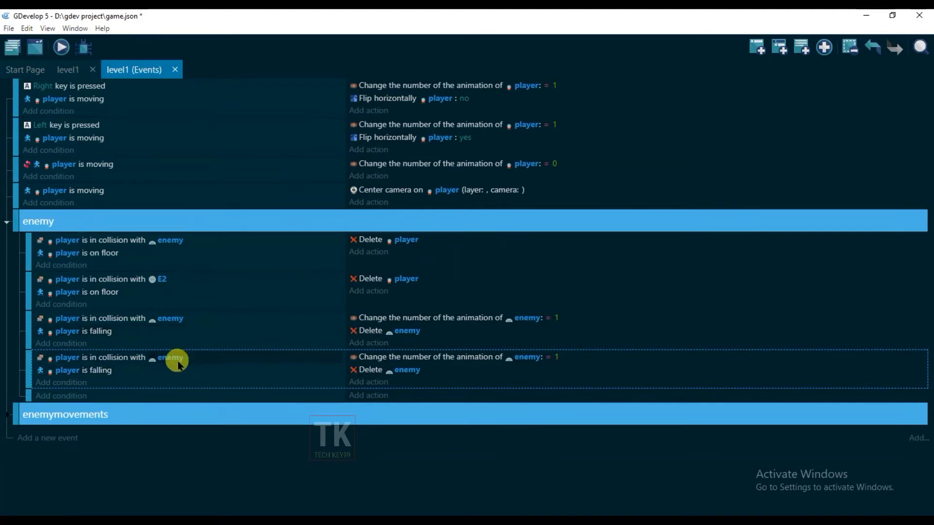
Set the collision object in the duplicated falling event to E2
left_click(176, 358)
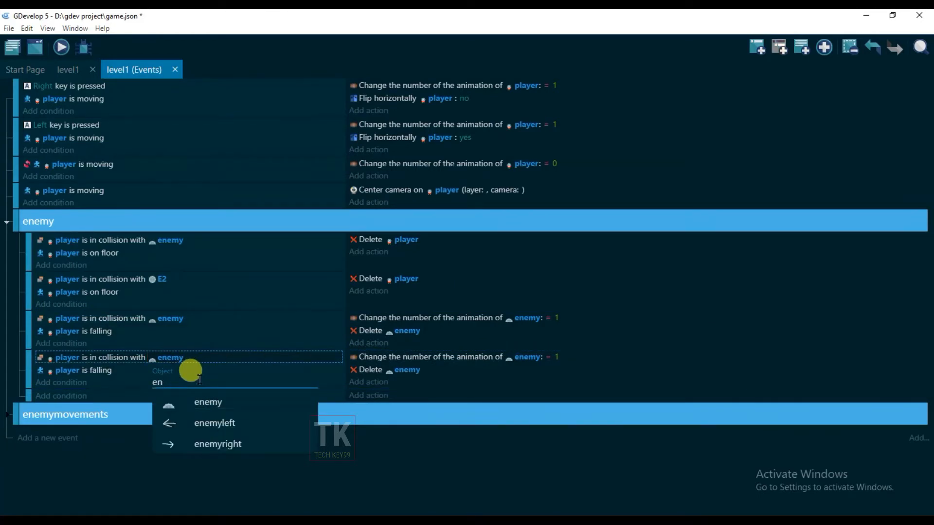
key("BackSpace")
key("BackSpace")
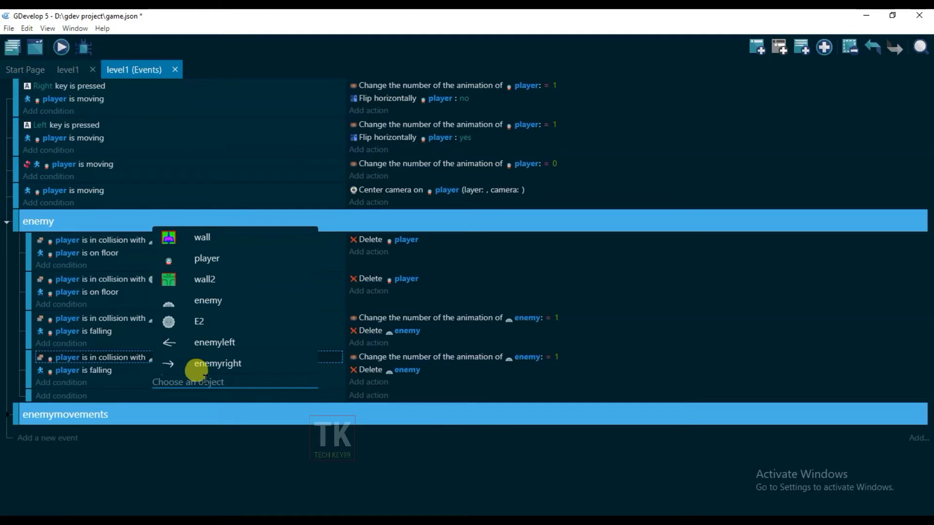
left_click(210, 323)
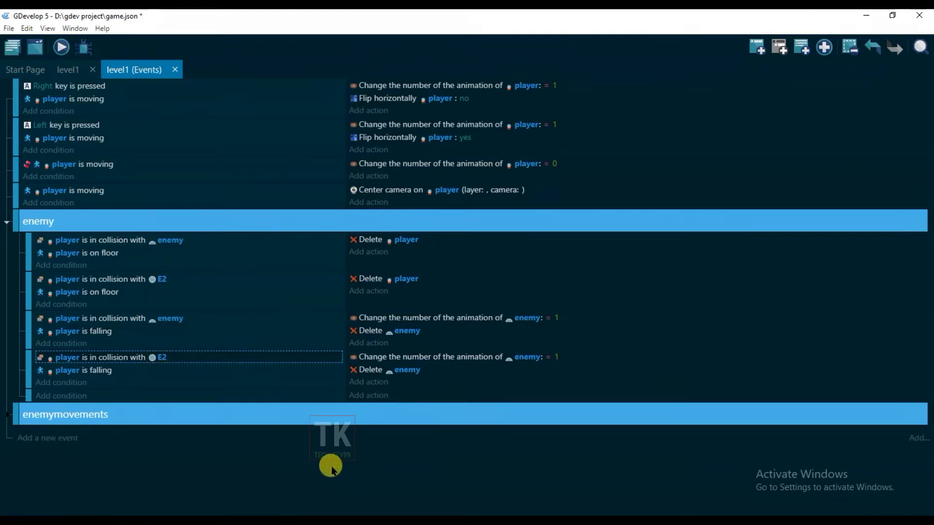
Make the animation-change action in the duplicated falling event apply to E2
left_click(526, 361)
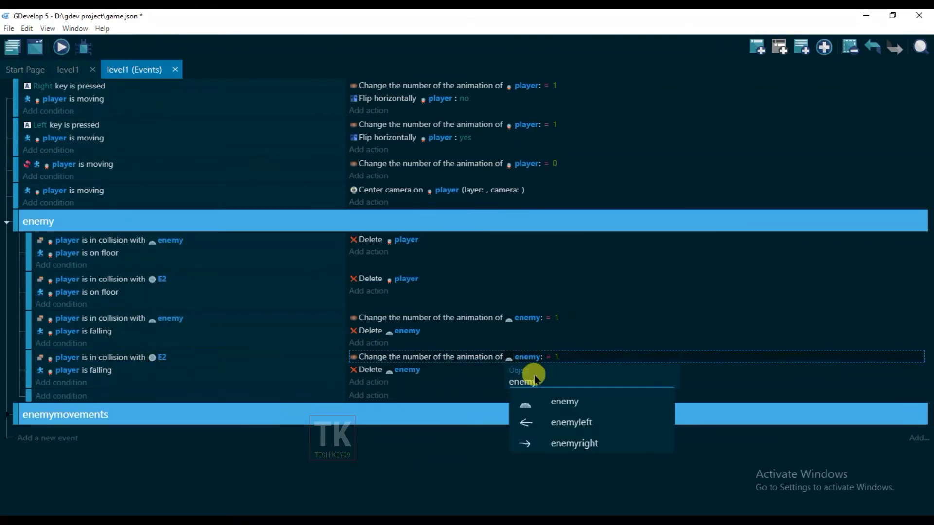
key("BackSpace")
key("BackSpace")
key("BackSpace")
key("BackSpace")
key("BackSpace")
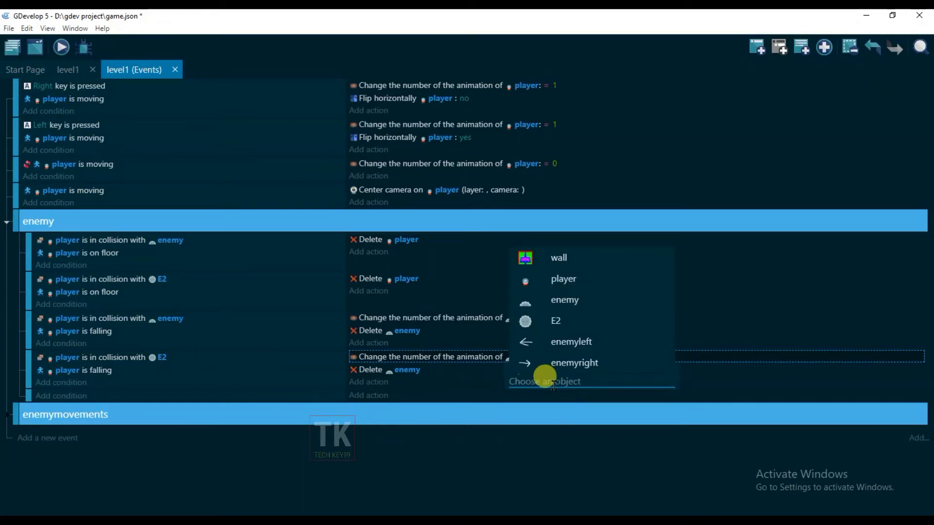
left_click(557, 322)
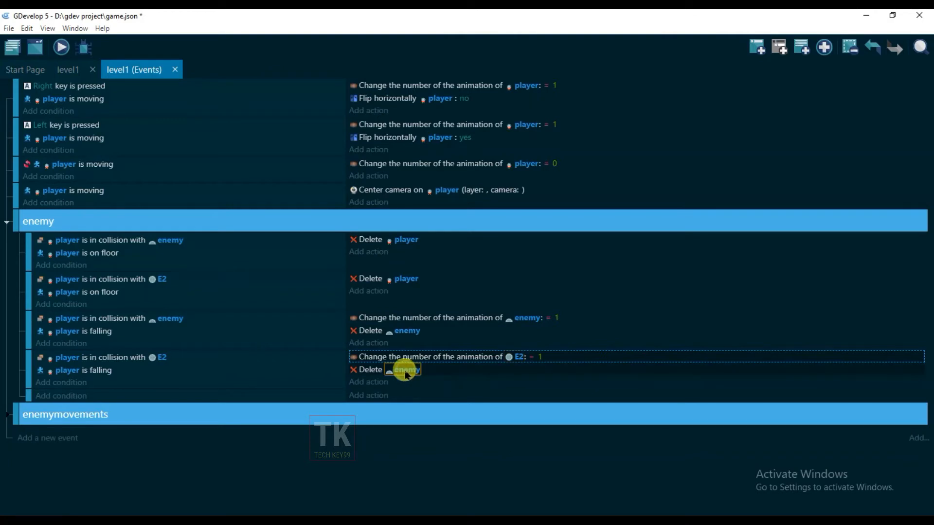
Set the duplicated falling event's delete action to E2, and move E2's on-floor event below the falling event for enemy
left_click(406, 371)
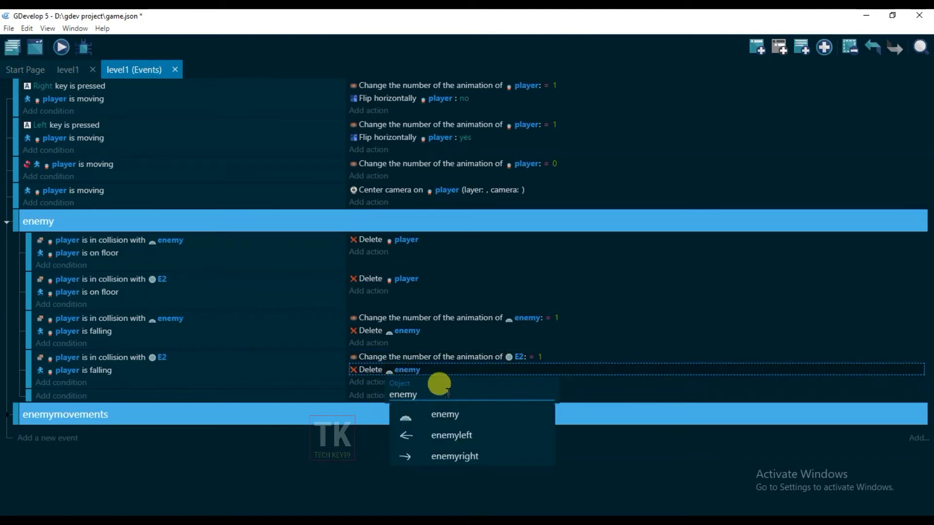
key("BackSpace")
key("BackSpace")
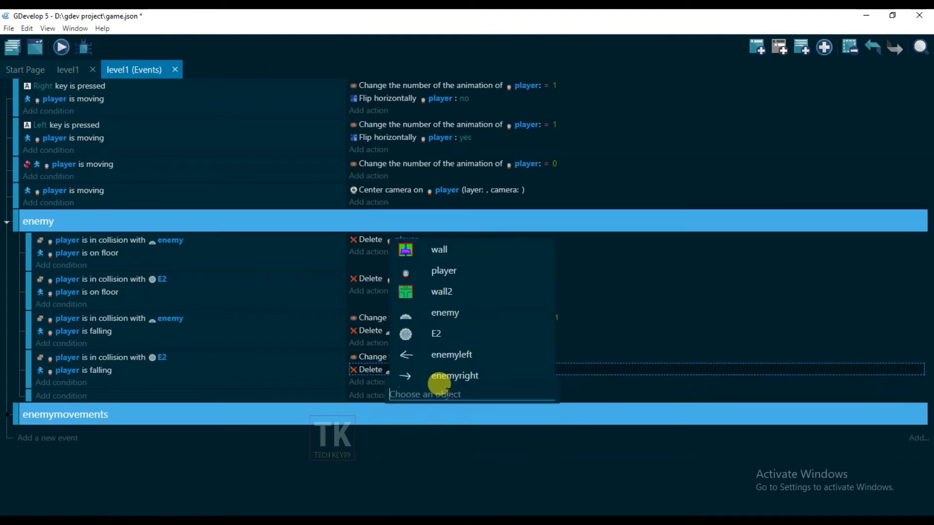
left_click(422, 333)
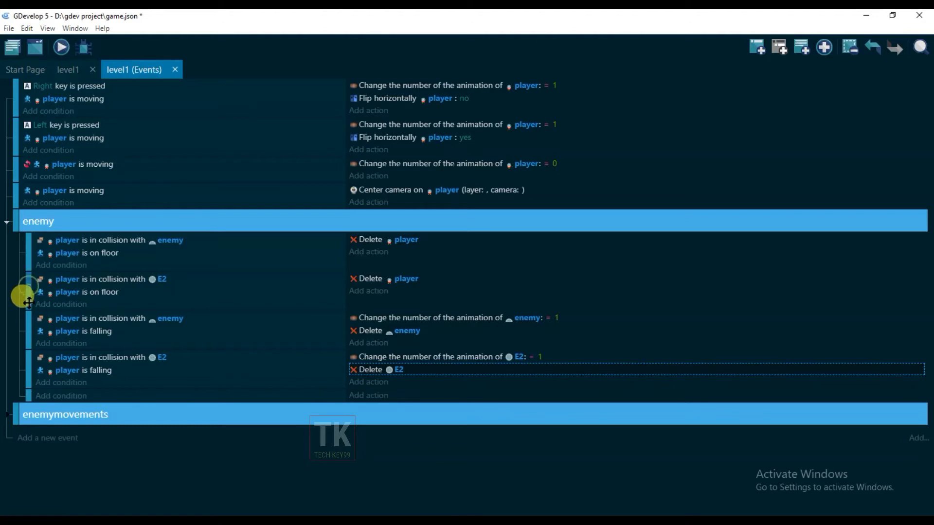
left_click_drag(22, 294, 54, 346)
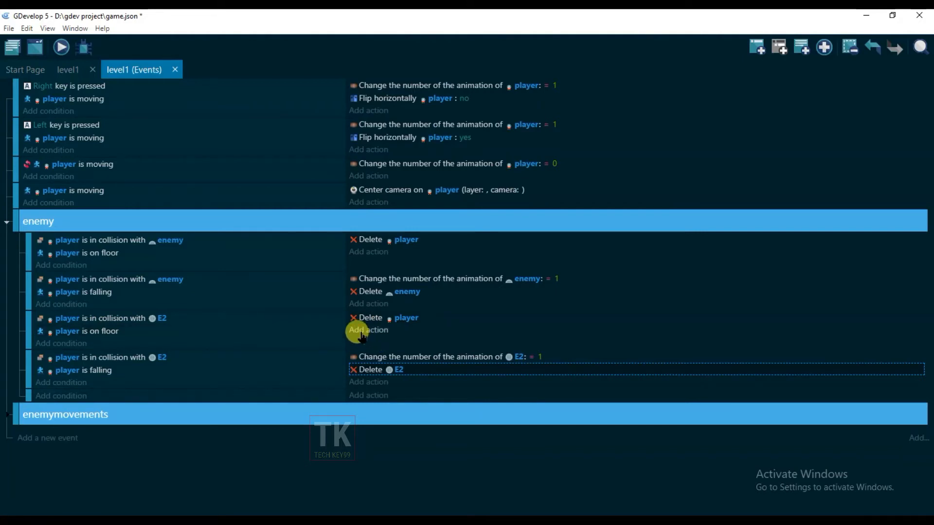
Preview the game in a smaller window, play rightward up the platforms to test the player's enemy collisions, and close the preview
left_click(59, 47)
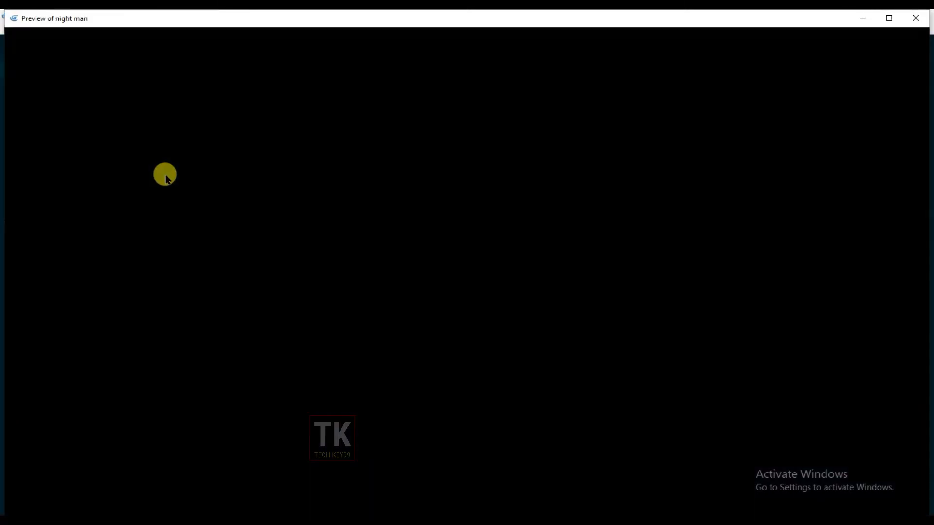
left_click_drag(4, 10, 259, 112)
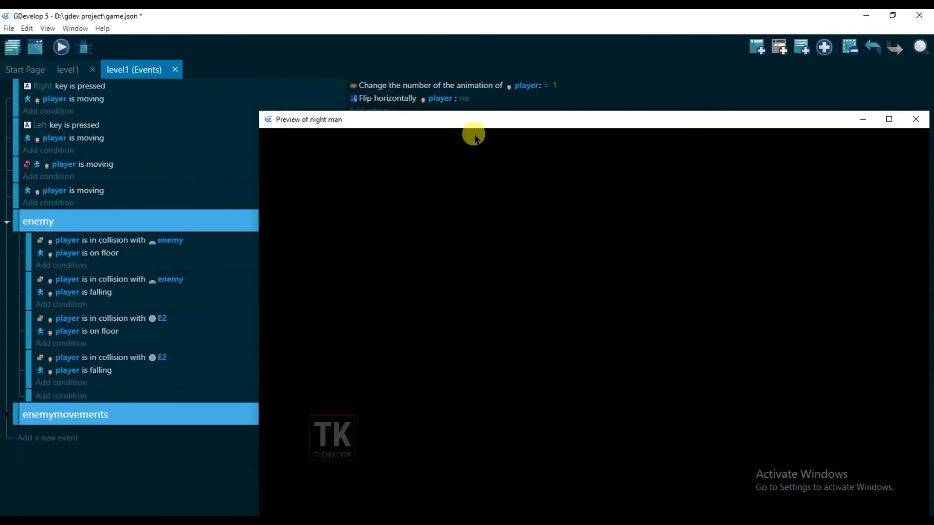
left_click_drag(475, 137, 332, 92)
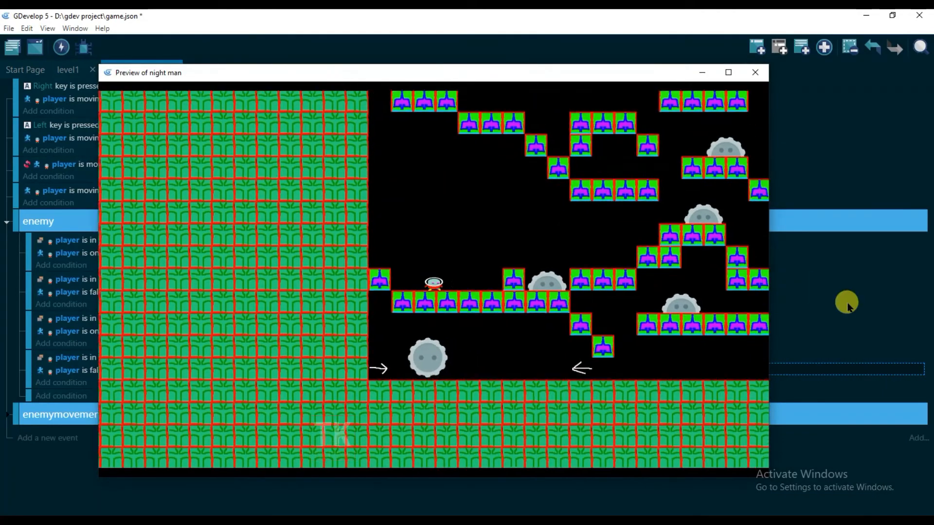
key("Up")
key("Right")
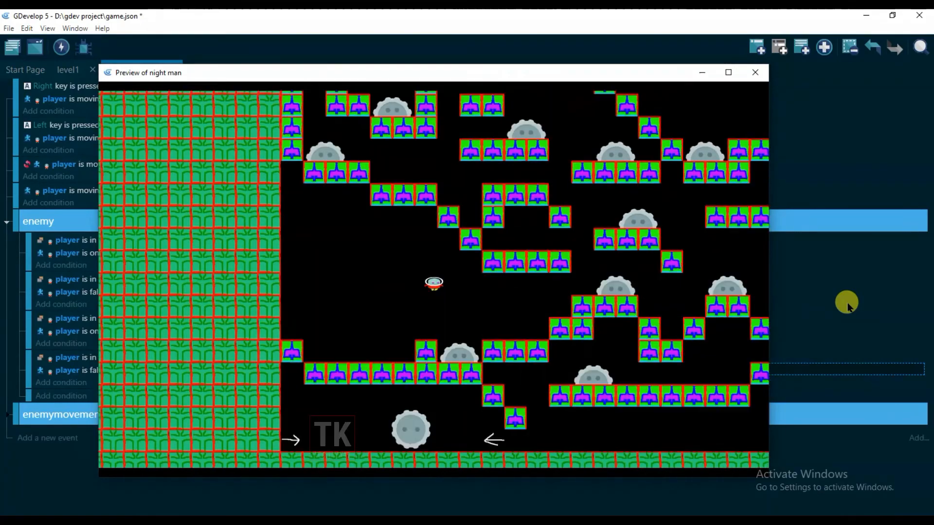
key("Right")
key("Right")
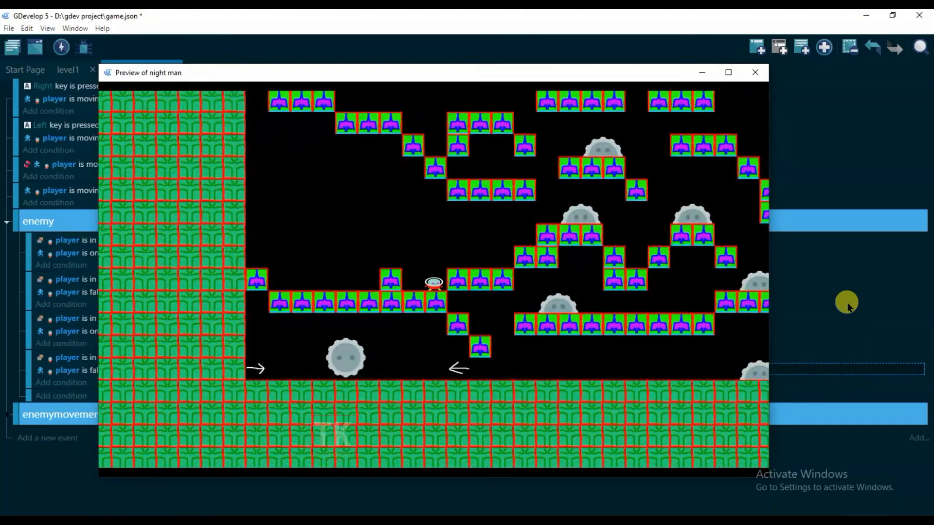
key("Right")
key("Up")
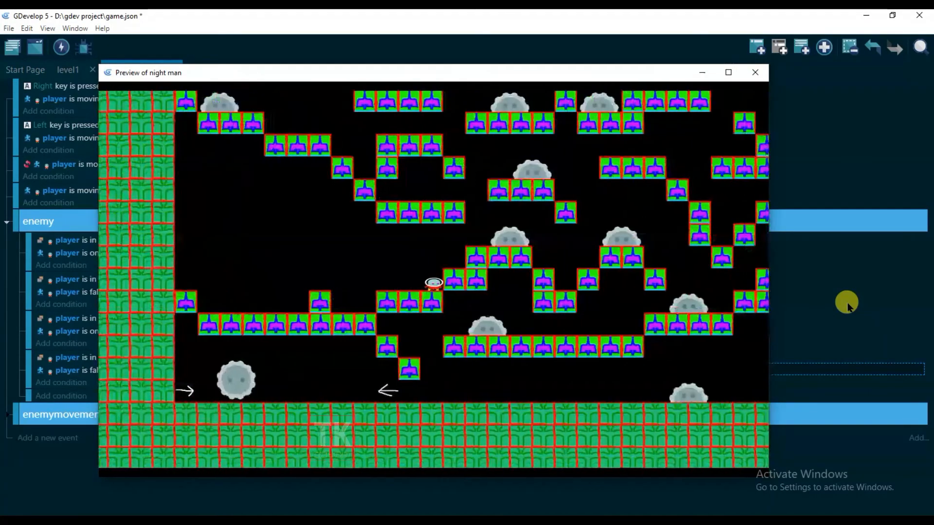
key("space")
key("Right")
key("space")
key("Right")
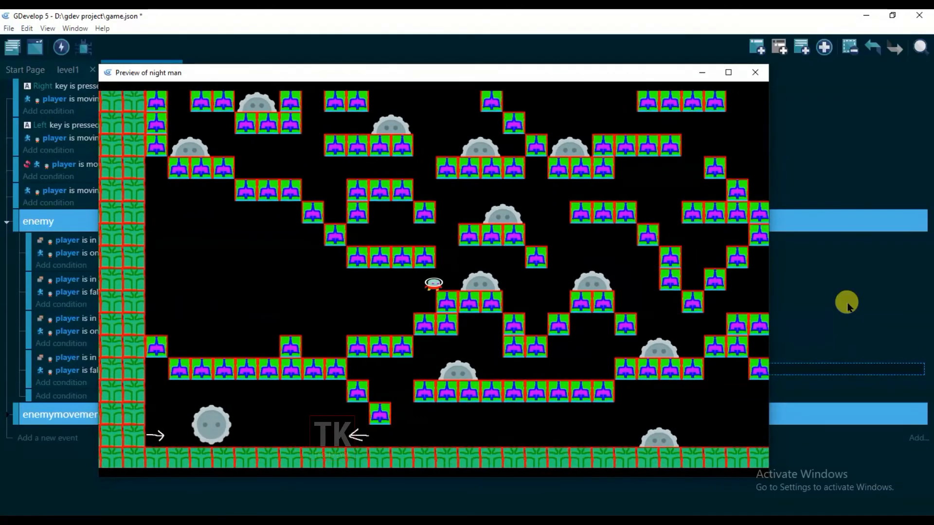
key("Right")
key("space")
key("Right")
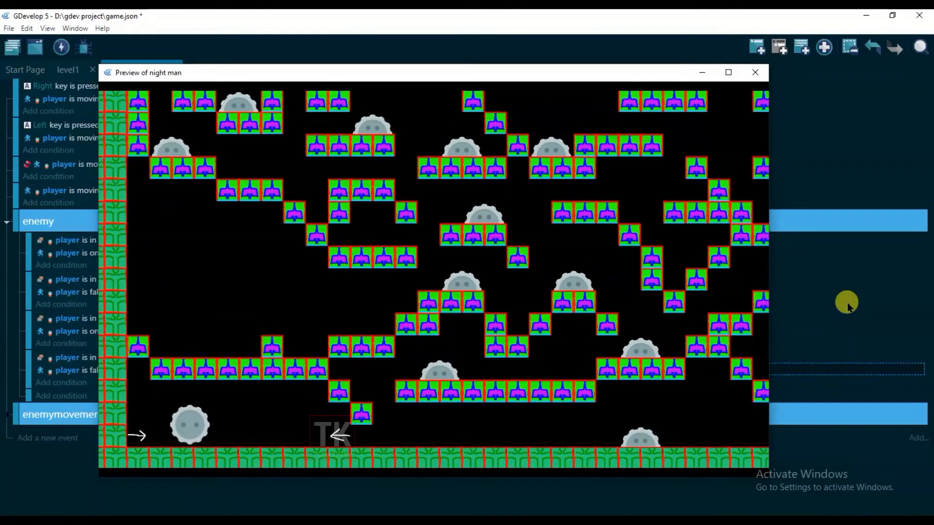
left_click(755, 73)
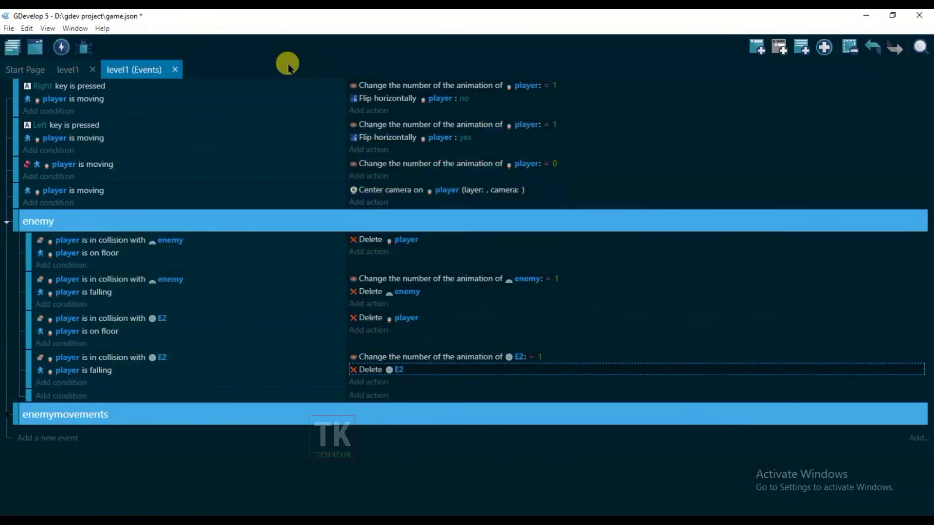
Preview level1 and play the player rightward over the platforms to the far side of the level
left_click(54, 61)
left_click(60, 46)
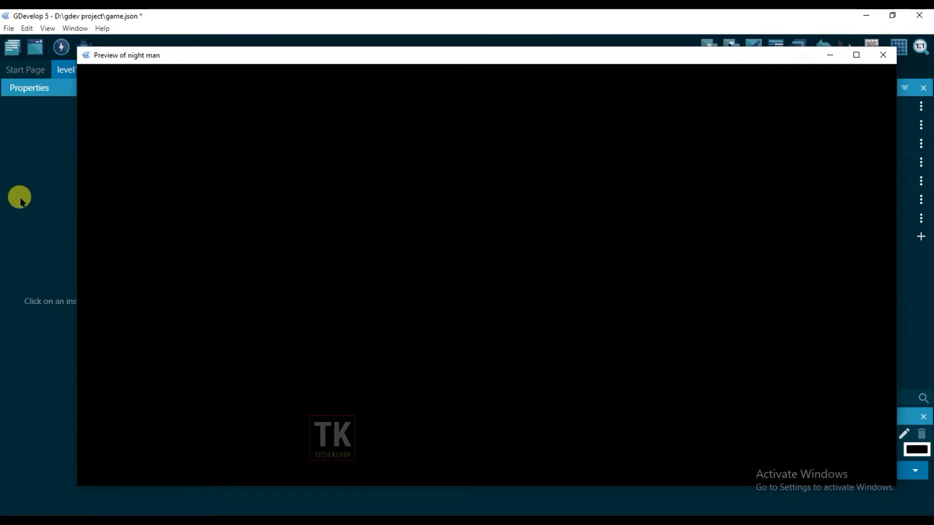
key("Right")
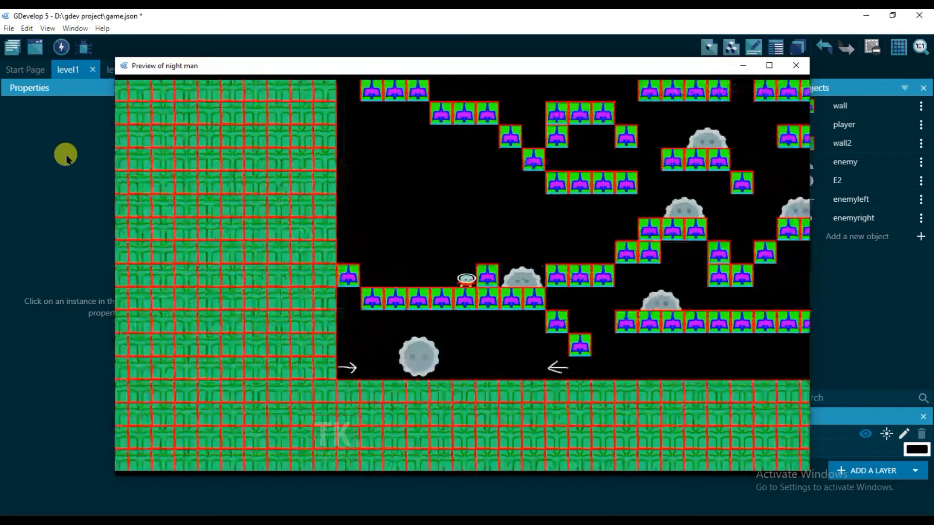
key("space")
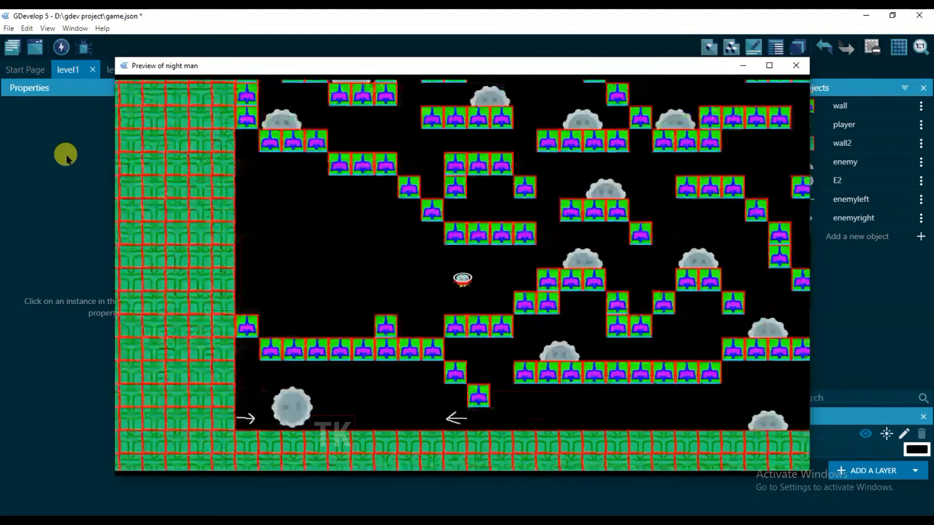
key("Right")
key("space")
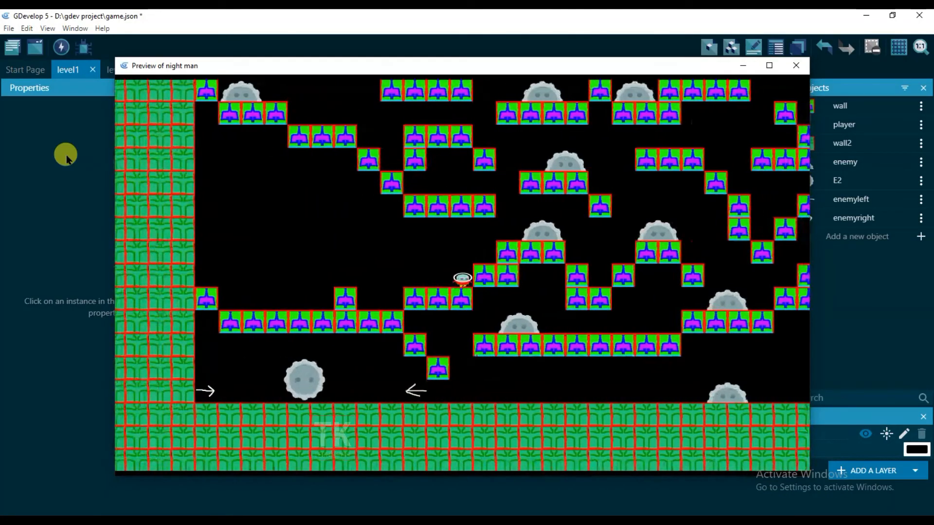
key("space")
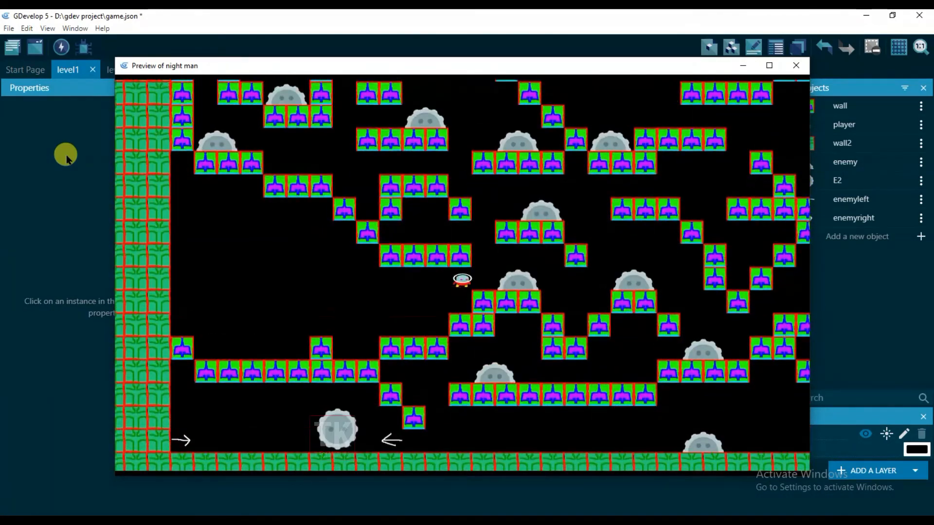
key("space")
key("Right")
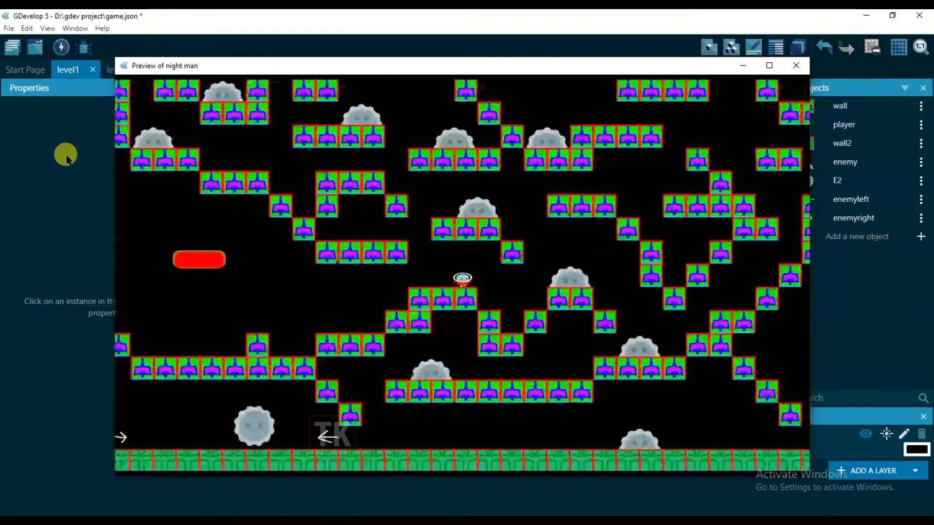
key("Right")
key("space")
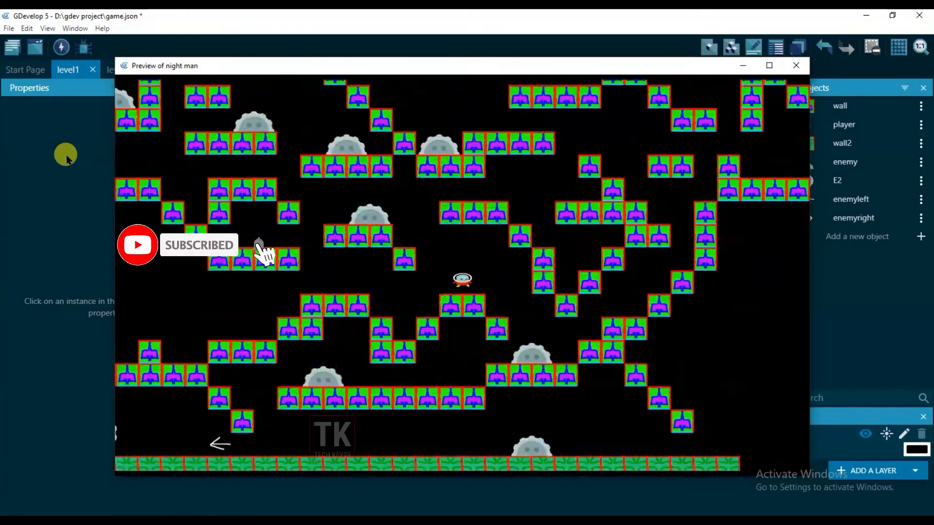
key("Right")
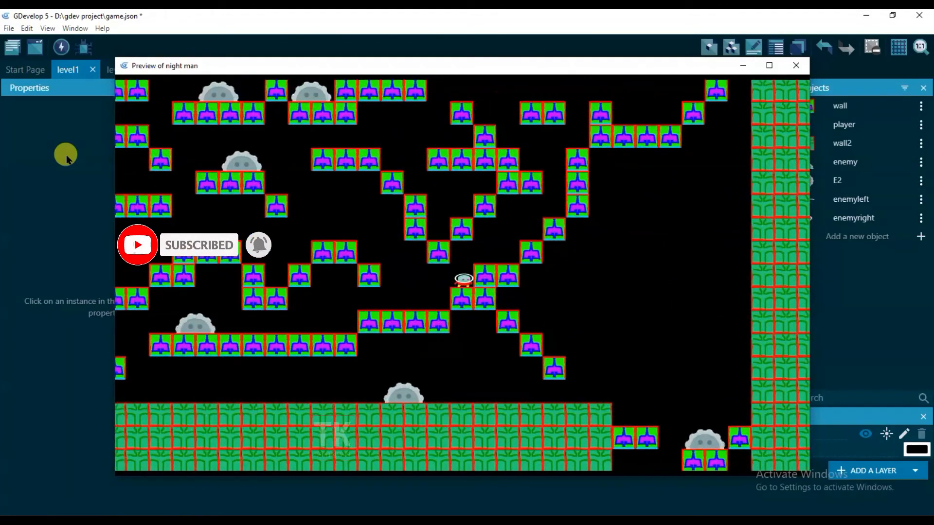
key("space")
key("Right")
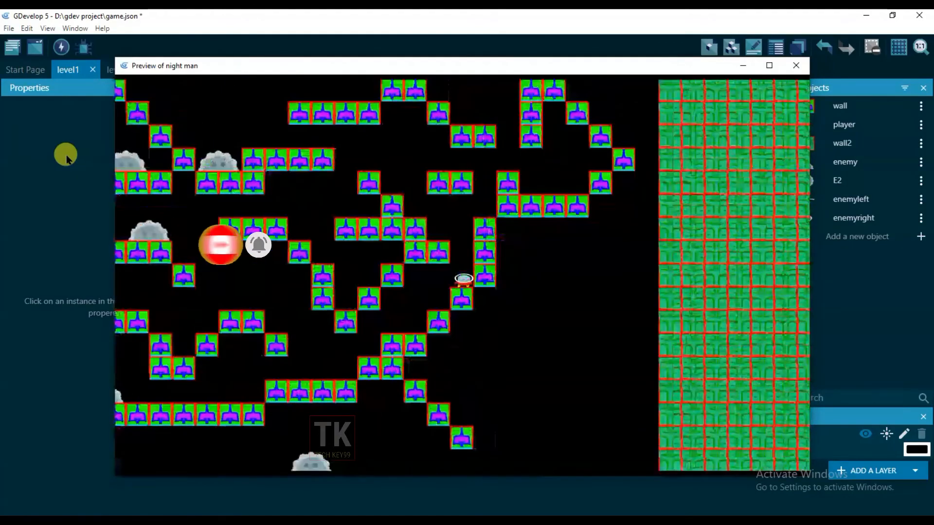
Climb the player up the platforms in the preview, past the patrolling saw, to the ledge above it
key("space")
key("Left")
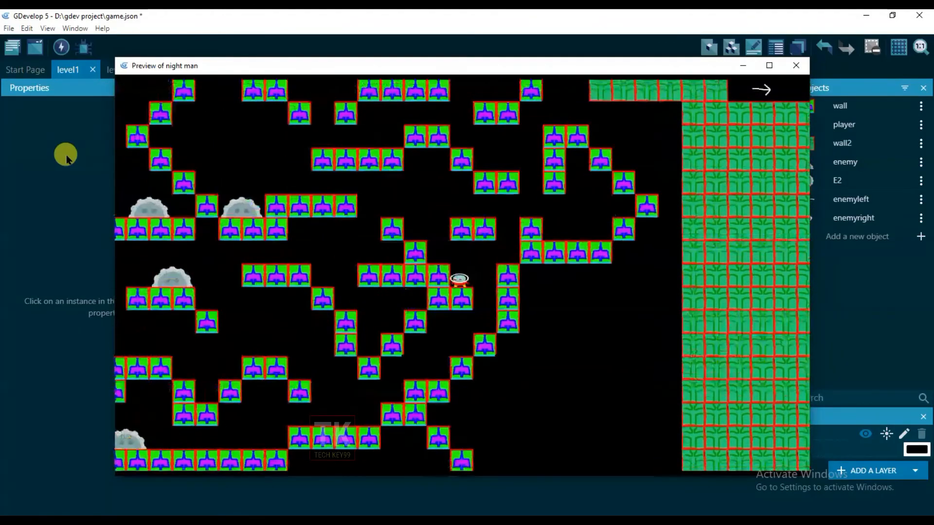
key("space")
key("Left")
key("space")
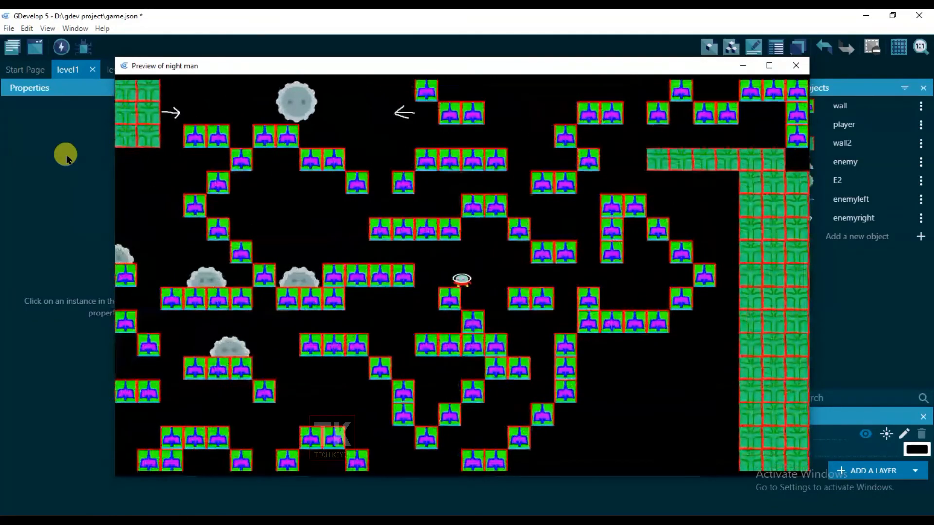
key("Left")
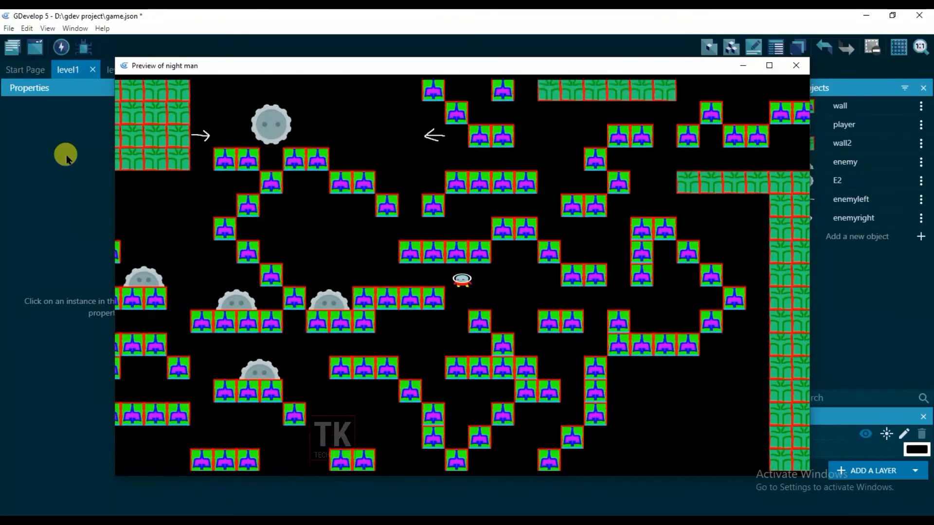
key("Left")
key("space")
key("Right")
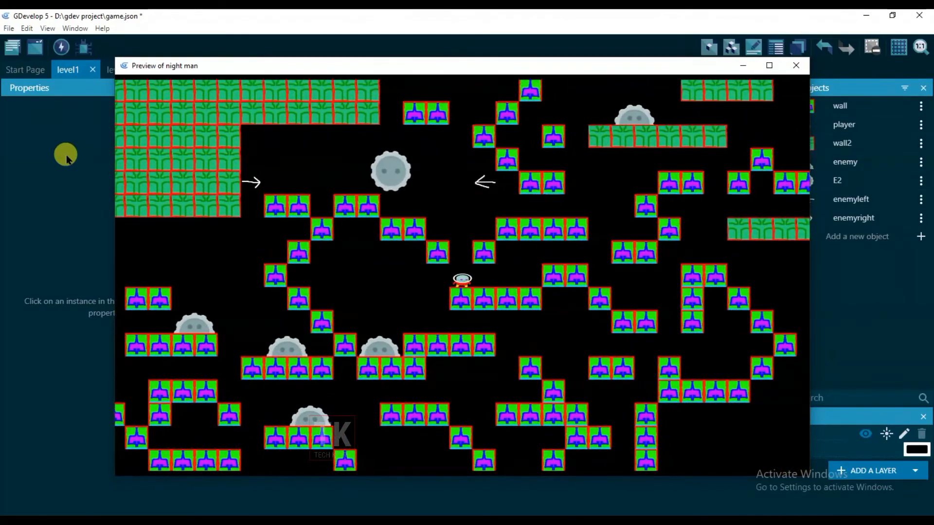
key("space")
key("space")
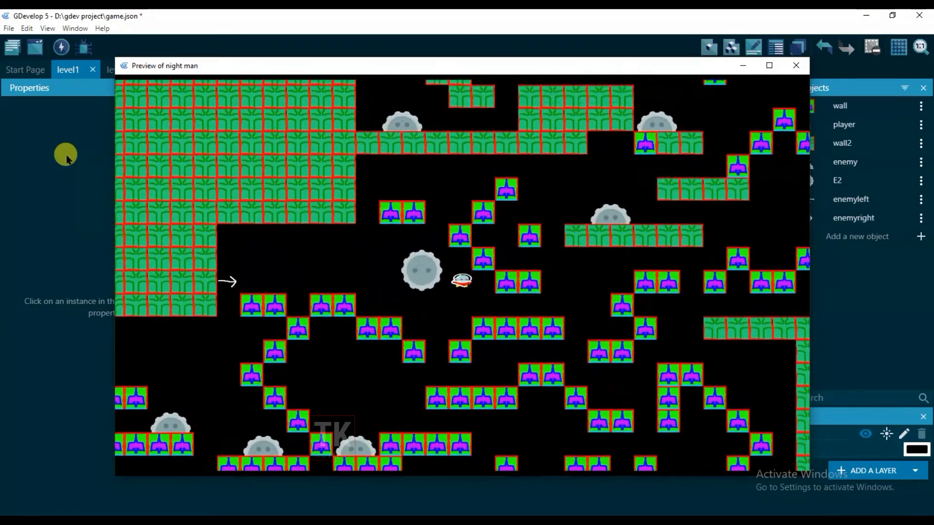
key("Right")
key("space")
key("Left")
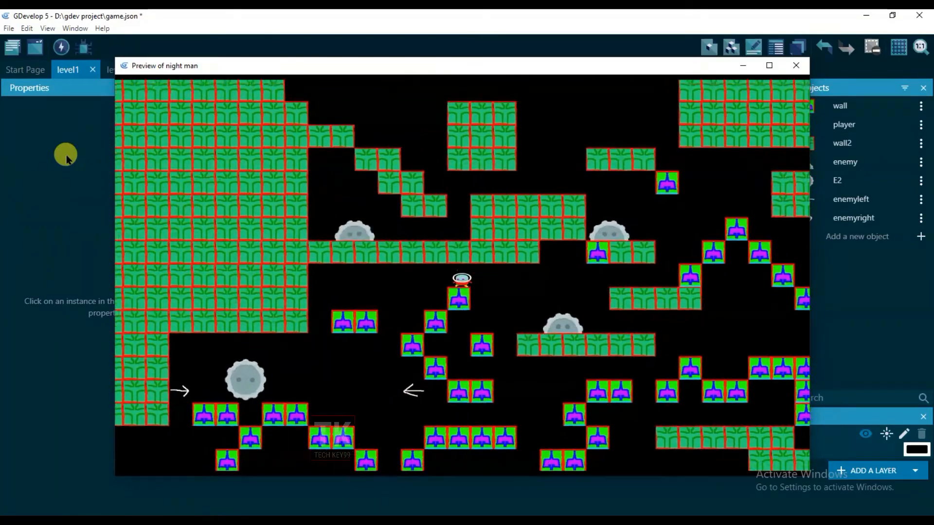
Climb back above the patrolling saw, drop the player onto it to test the E2 falling collision, and close the preview
key("Left")
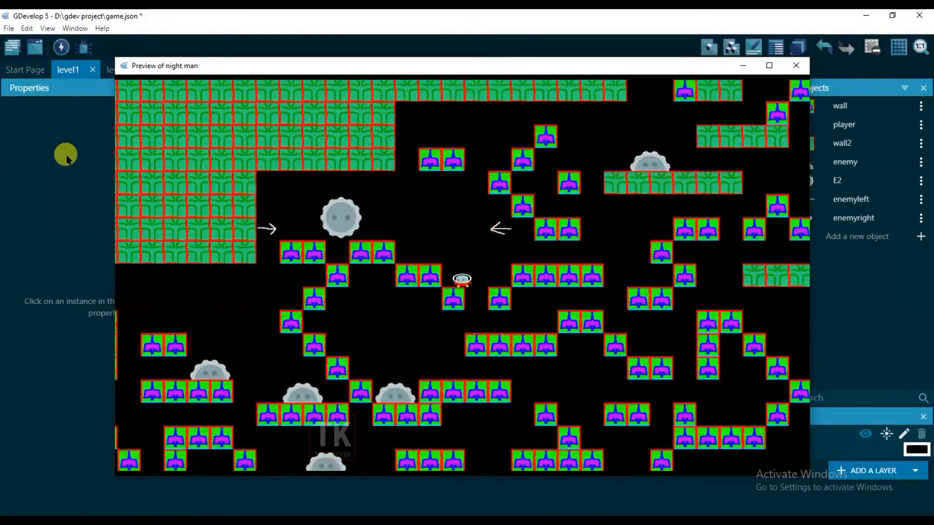
key("Right")
key("space")
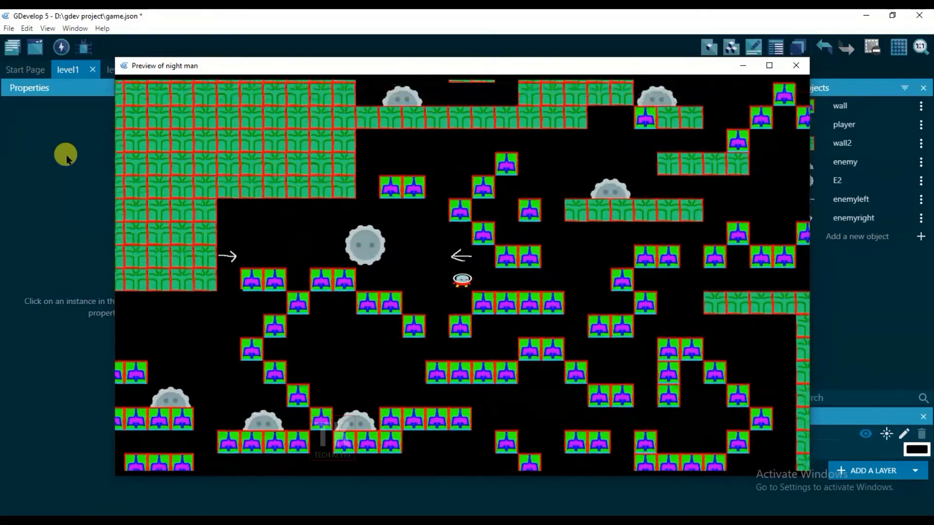
key("Left")
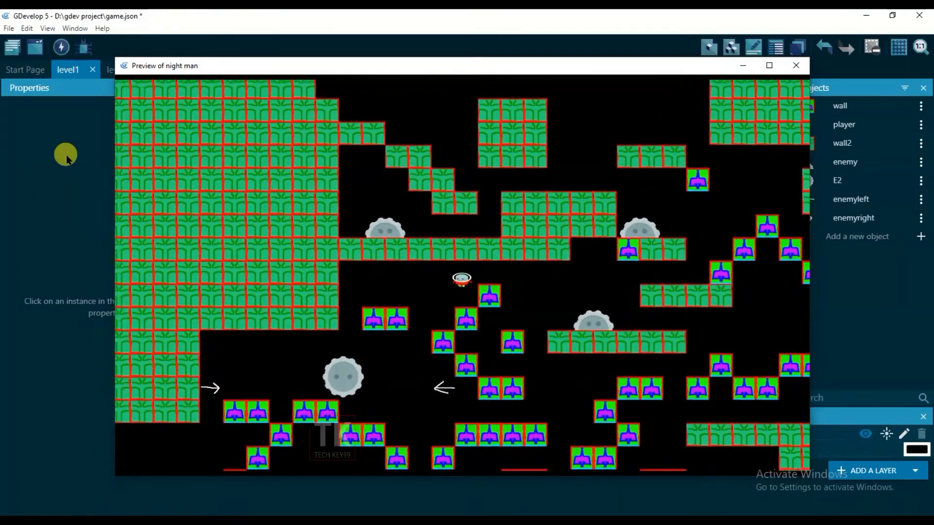
key("Left")
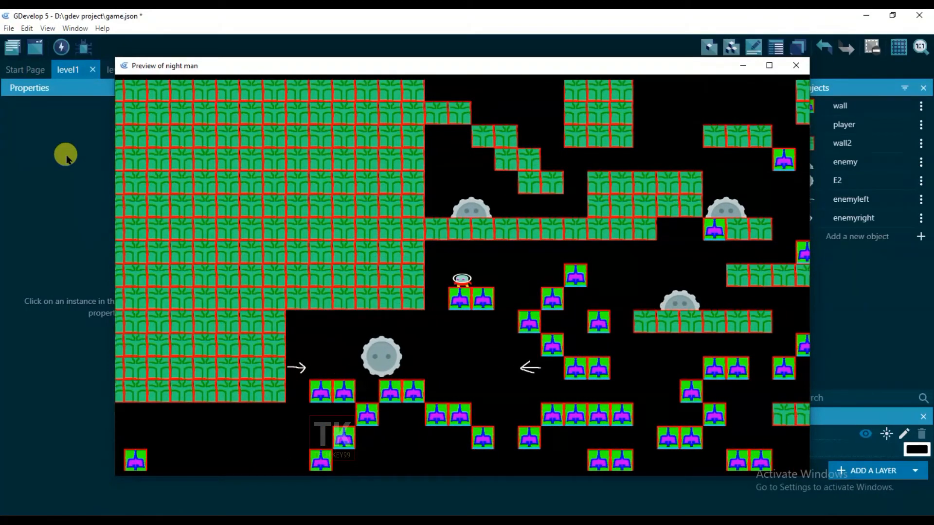
key("Left")
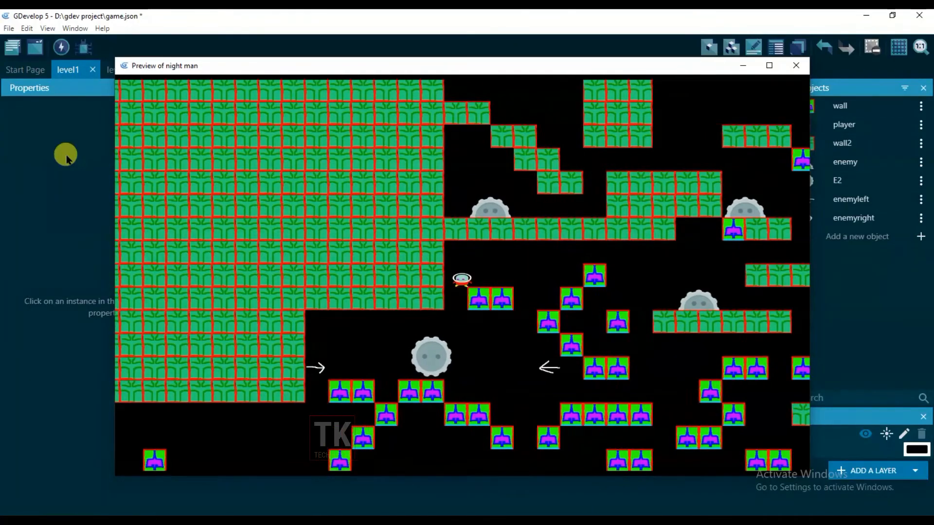
key("space")
key("Left")
key("Right")
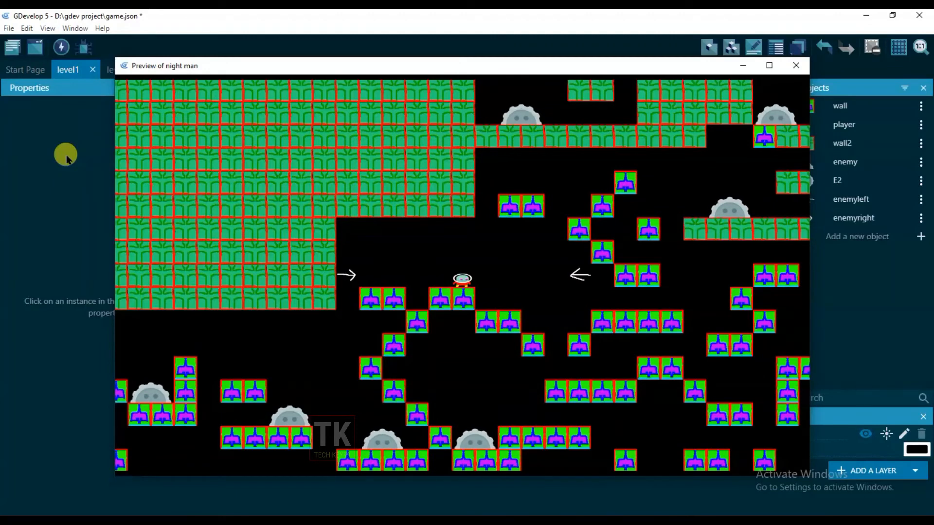
key("Left")
key("Left")
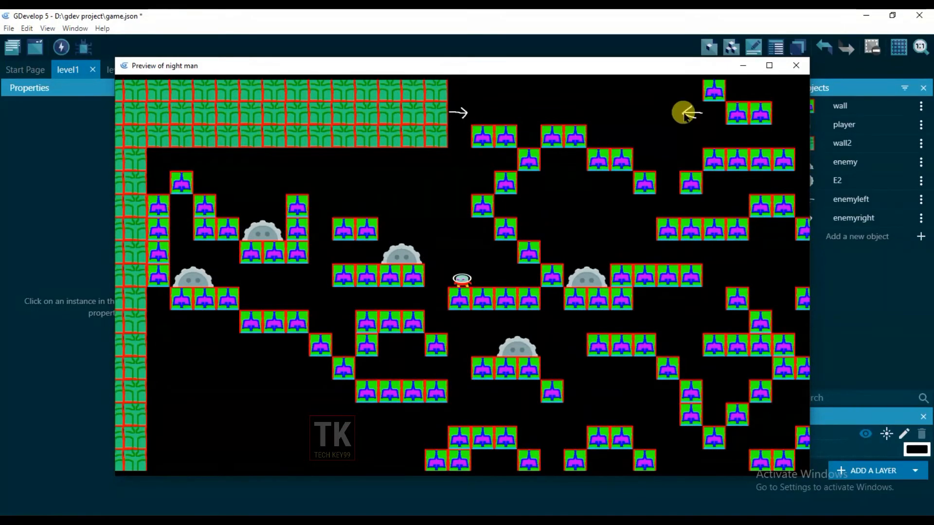
left_click(796, 65)
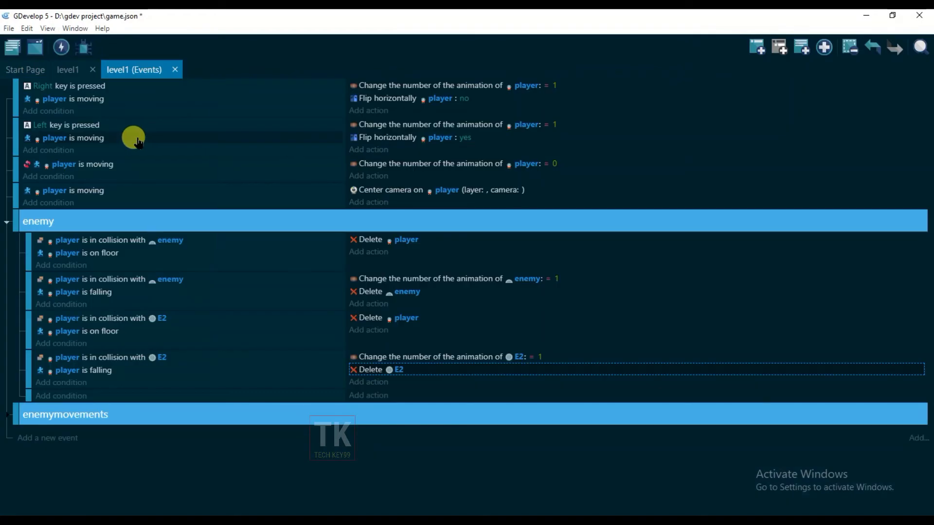
Collapse the enemy group and add a new empty event as the last sub-event of enemymovements
left_click(6, 223)
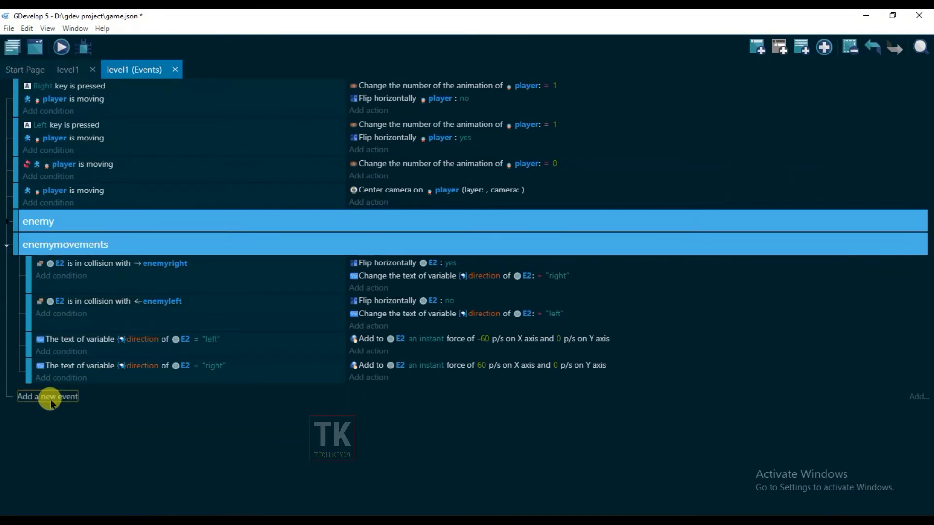
left_click(50, 397)
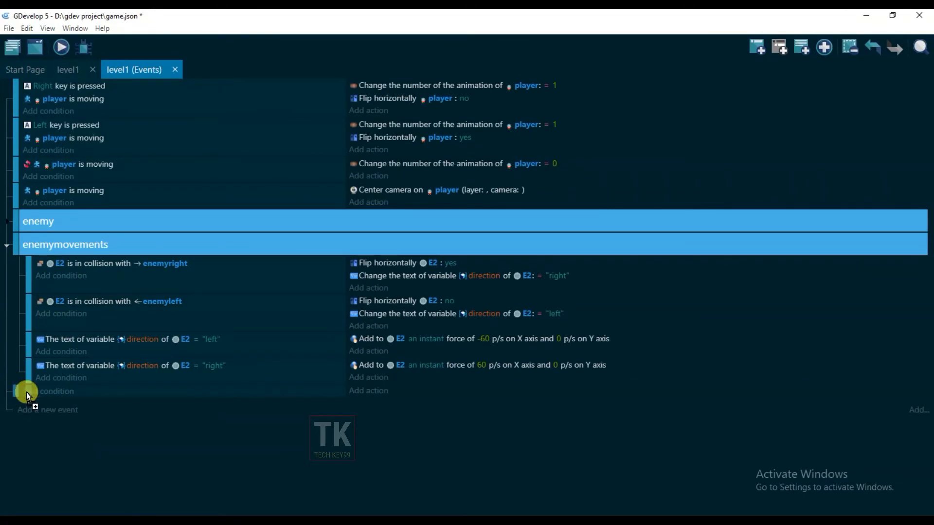
left_click(27, 392)
left_click(177, 462)
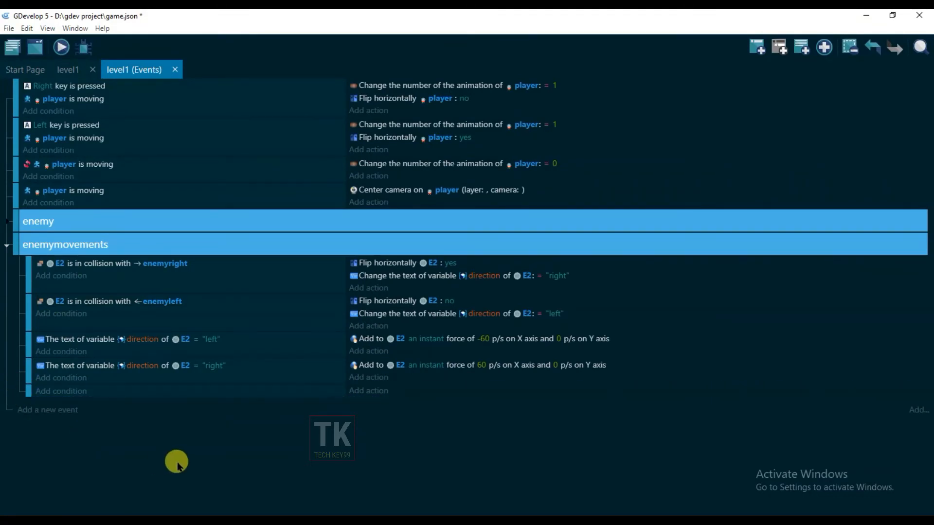
Add the condition "At the beginning of the scene" to the new event in enemymovements
left_click(68, 392)
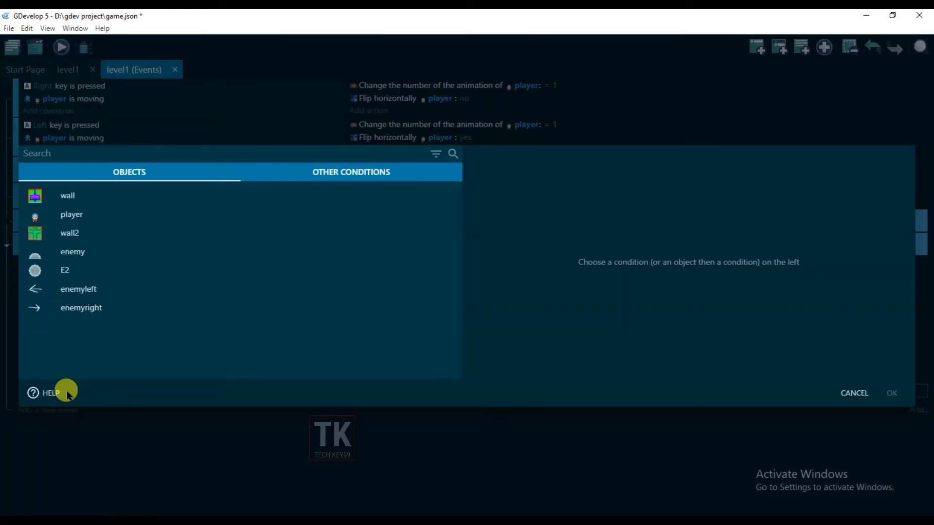
left_click(155, 154)
type("a")
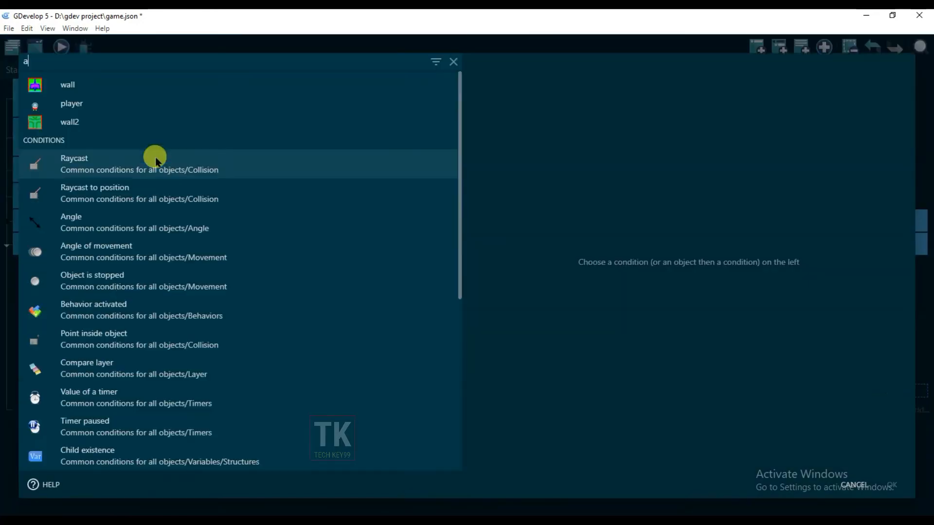
type("t b")
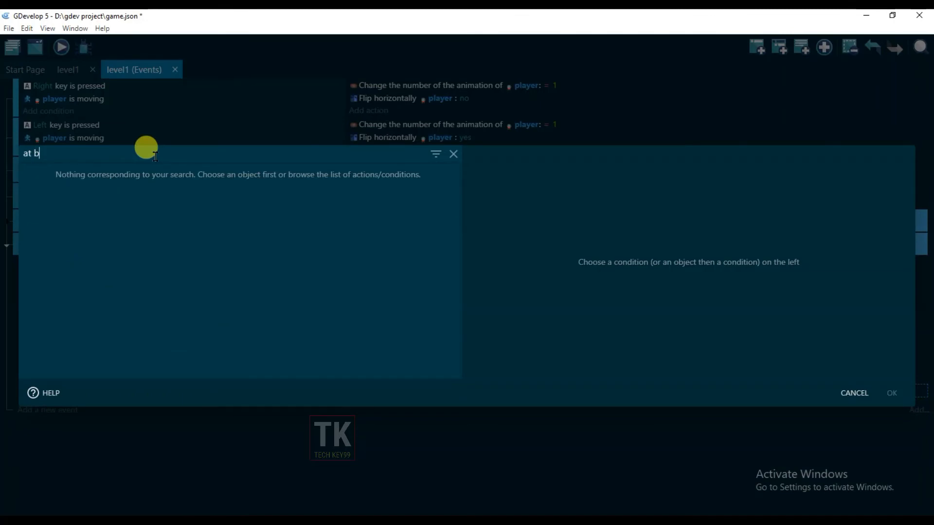
key("BackSpace")
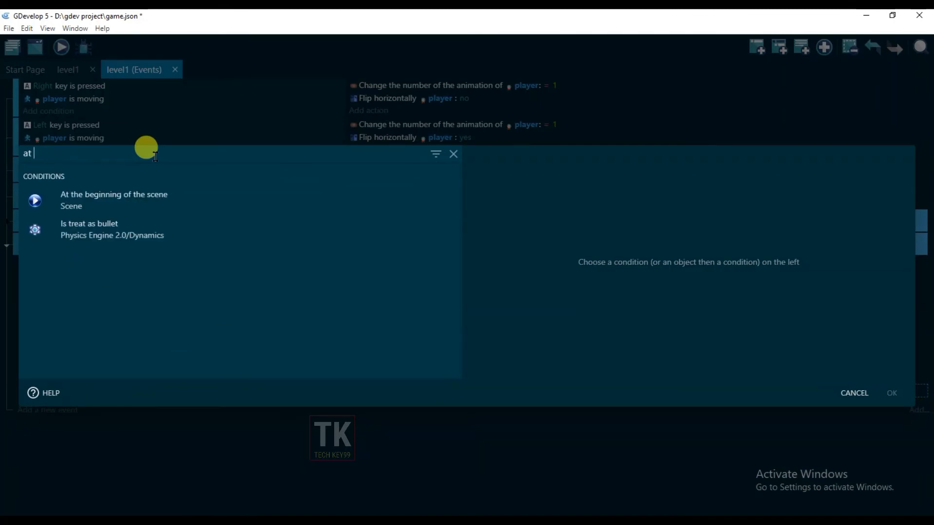
left_click(117, 198)
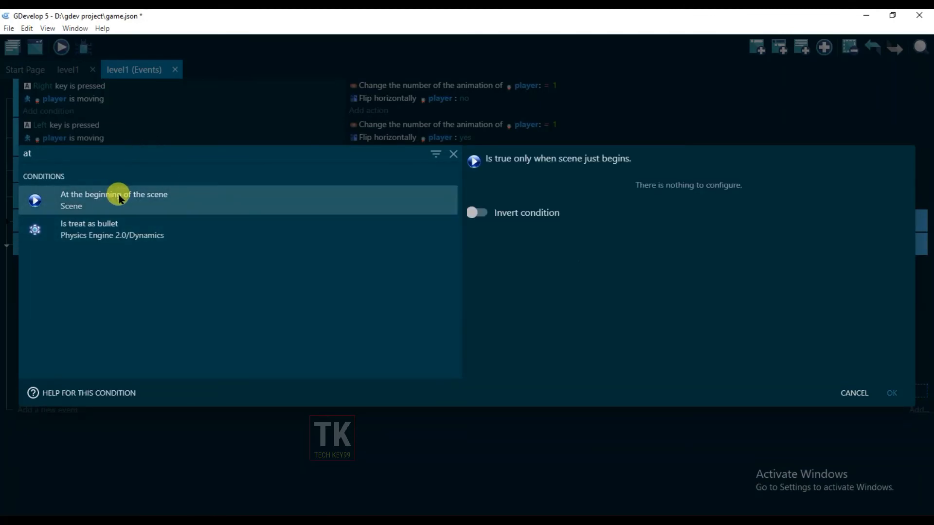
left_click(885, 398)
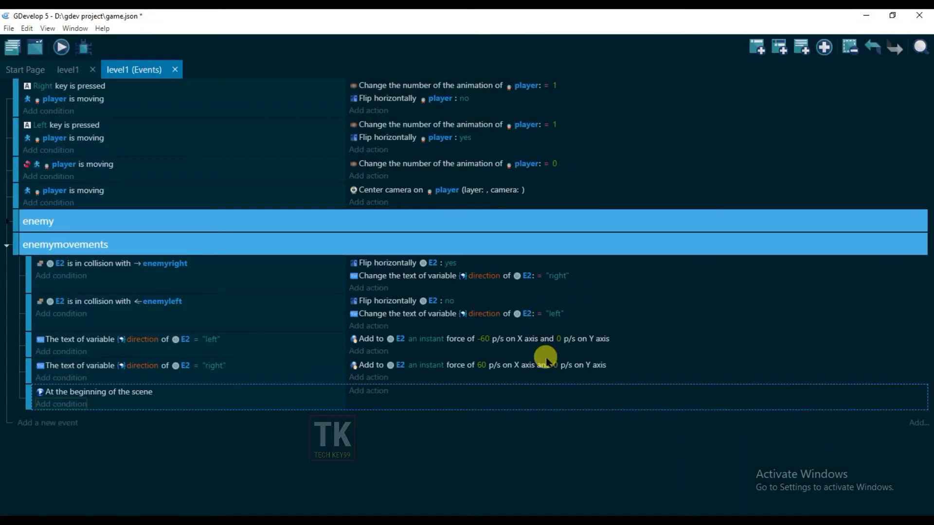
Add actions hiding enemyleft and enemyright to the "At the beginning of the scene" event in enemymovements
left_click(371, 394)
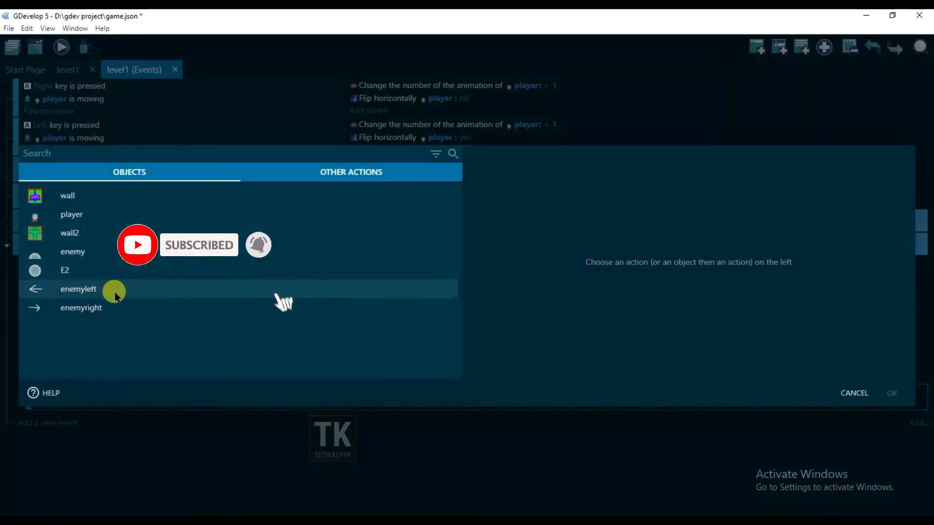
left_click(78, 290)
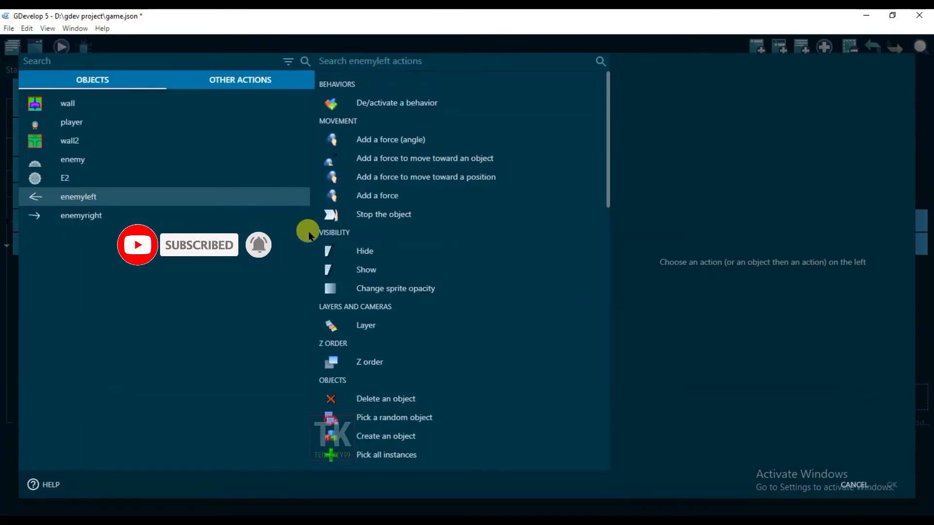
left_click(379, 254)
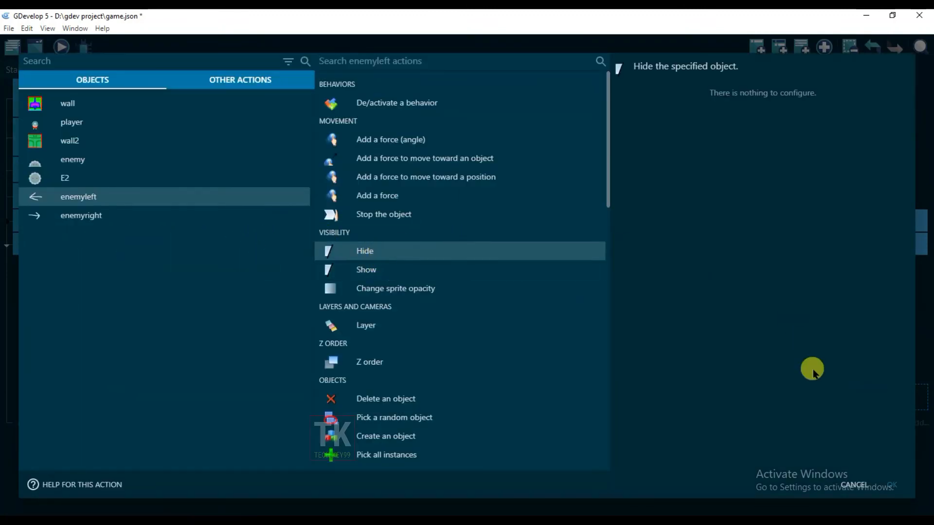
left_click(884, 482)
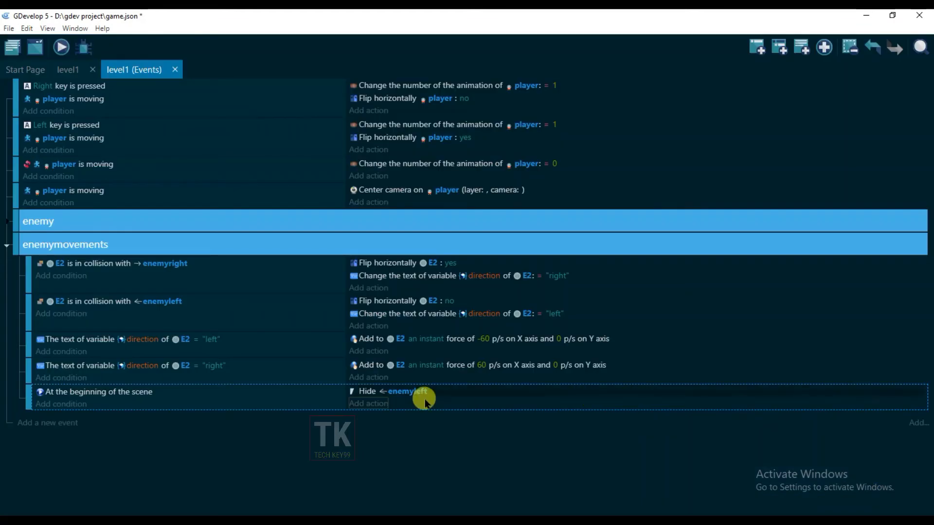
left_click(370, 403)
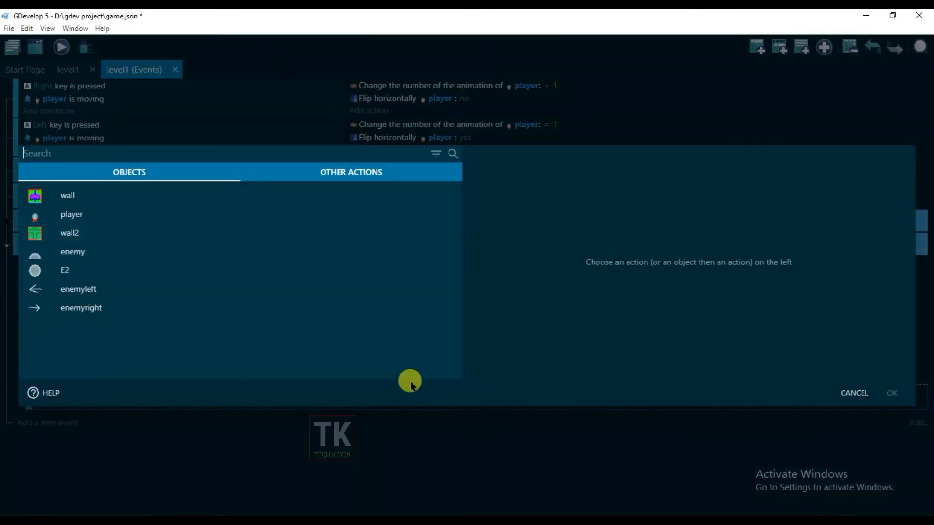
left_click(121, 311)
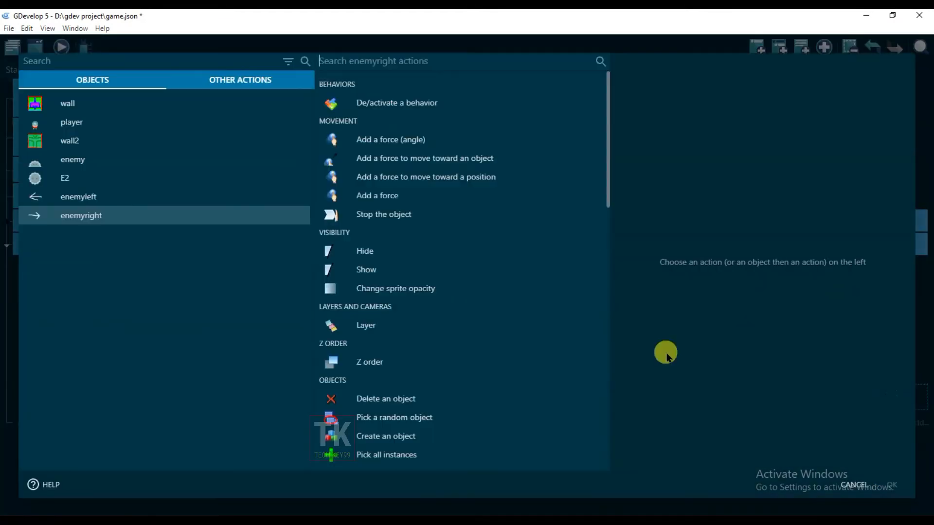
left_click(365, 251)
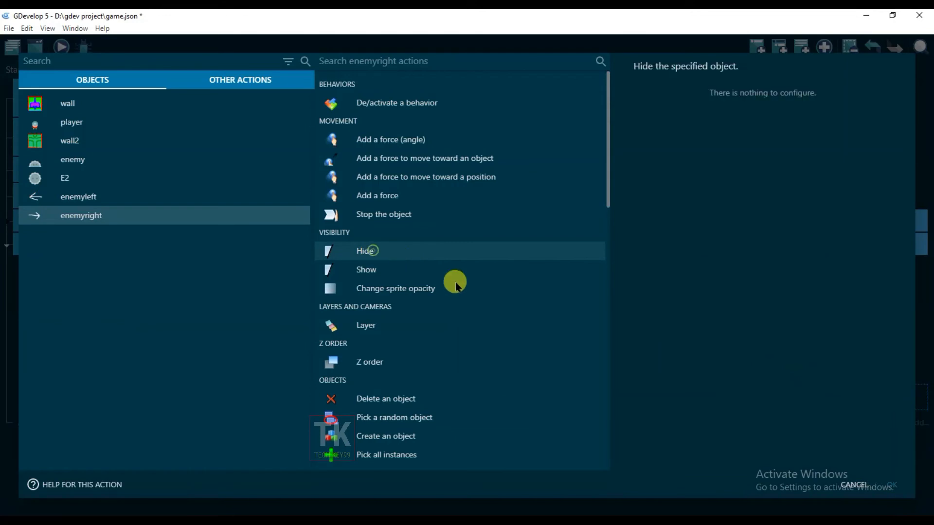
left_click(897, 475)
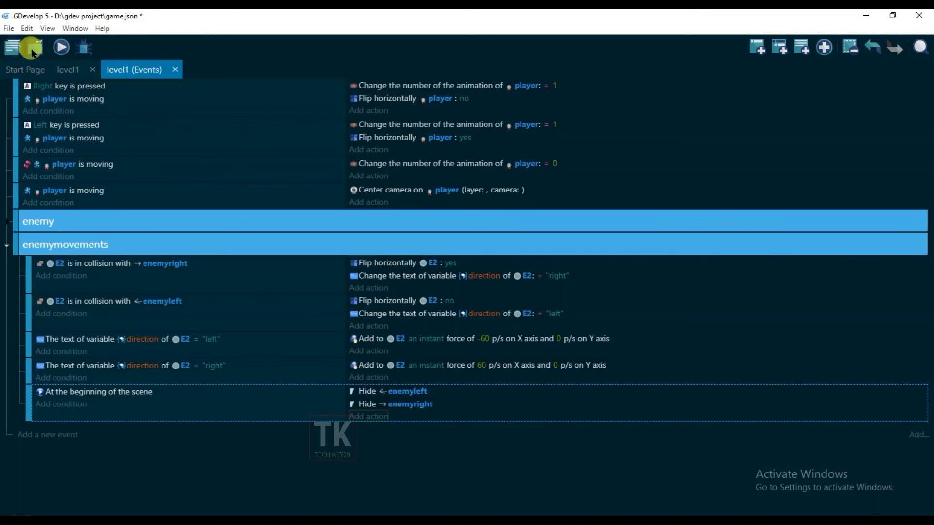
Preview the level in a smaller window to check the visibility of the direction markers, and close the preview
left_click(63, 47)
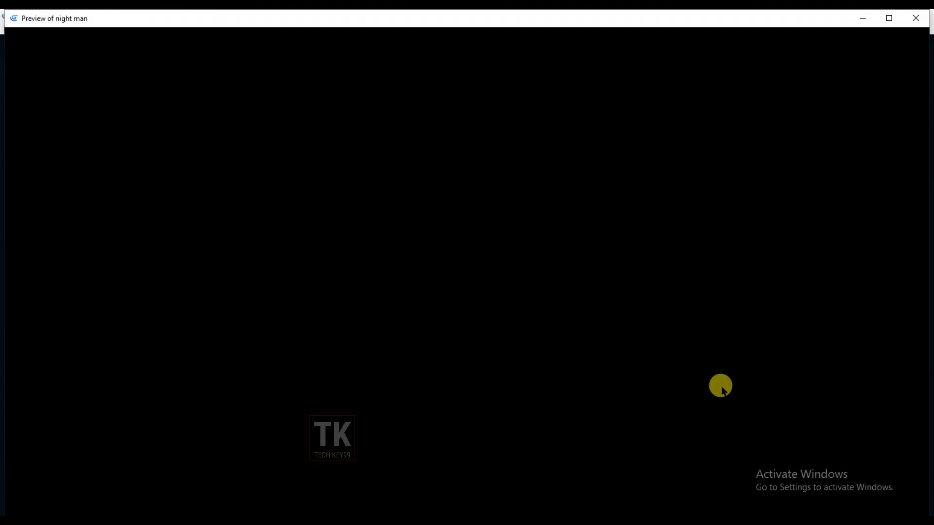
left_click_drag(5, 10, 167, 78)
left_click_drag(368, 88, 280, 52)
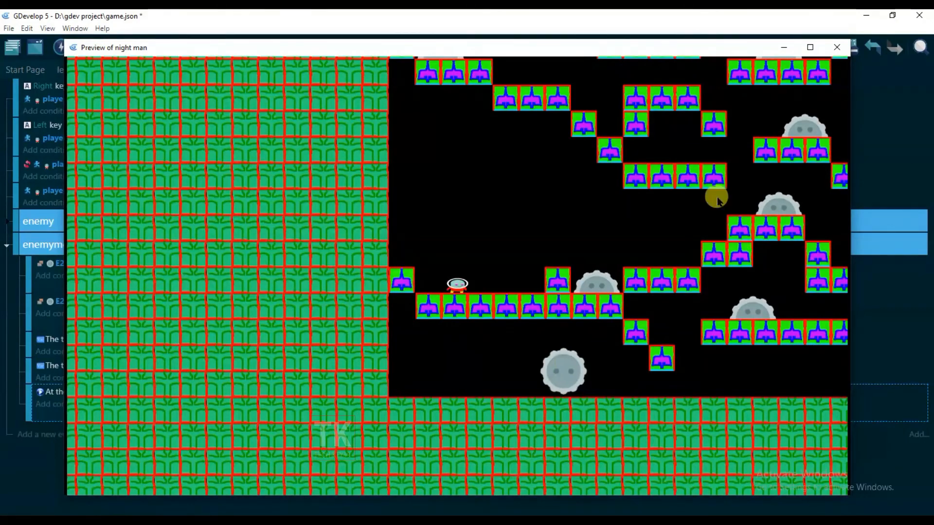
left_click(836, 47)
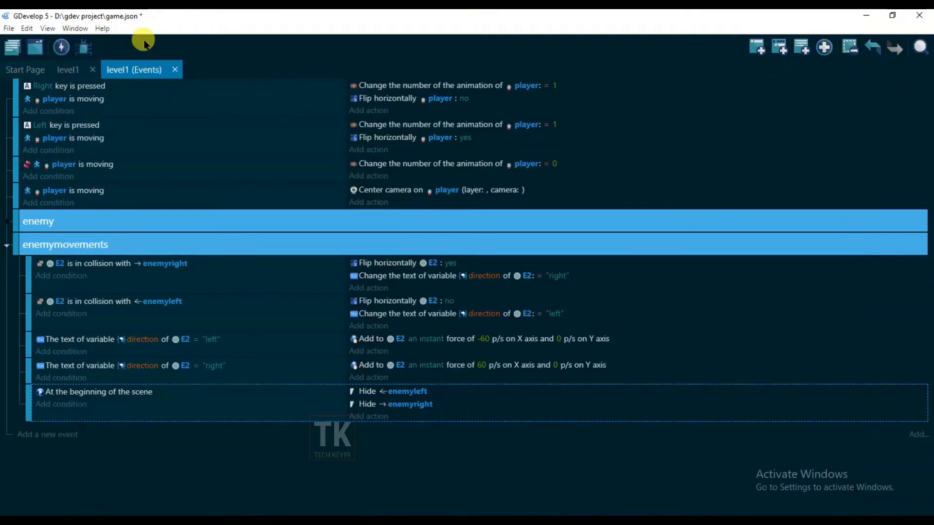
Open the E2 object from the level1 scene for editing and open its Animation #0 in Piskel
left_click(65, 70)
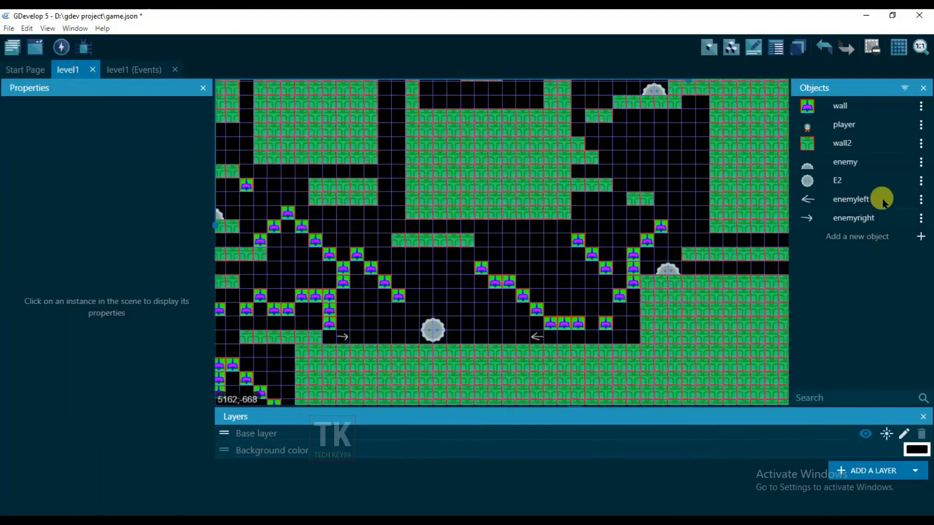
left_click(920, 181)
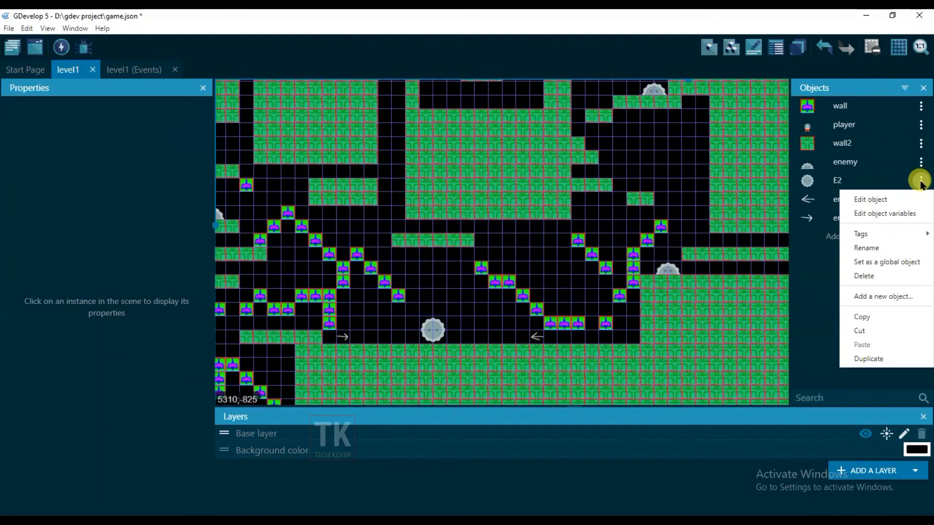
left_click(893, 201)
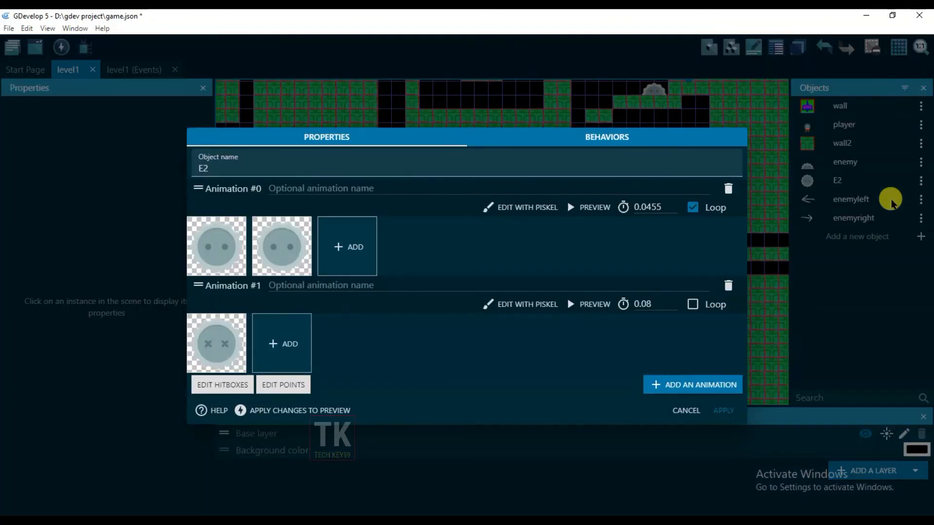
left_click(521, 209)
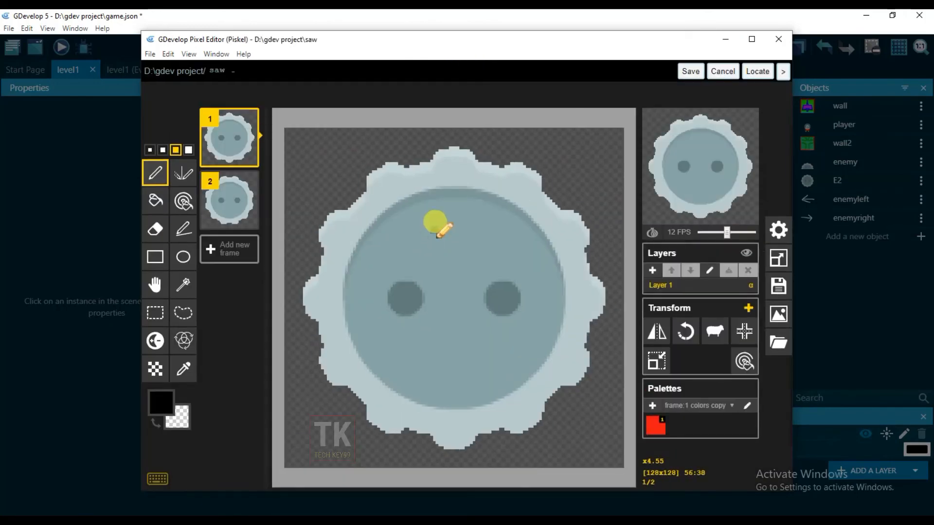
Fill the inner disc of the saw's first frame with red using the paint bucket
left_click(155, 200)
left_click(161, 403)
left_click(246, 296)
left_click(392, 243)
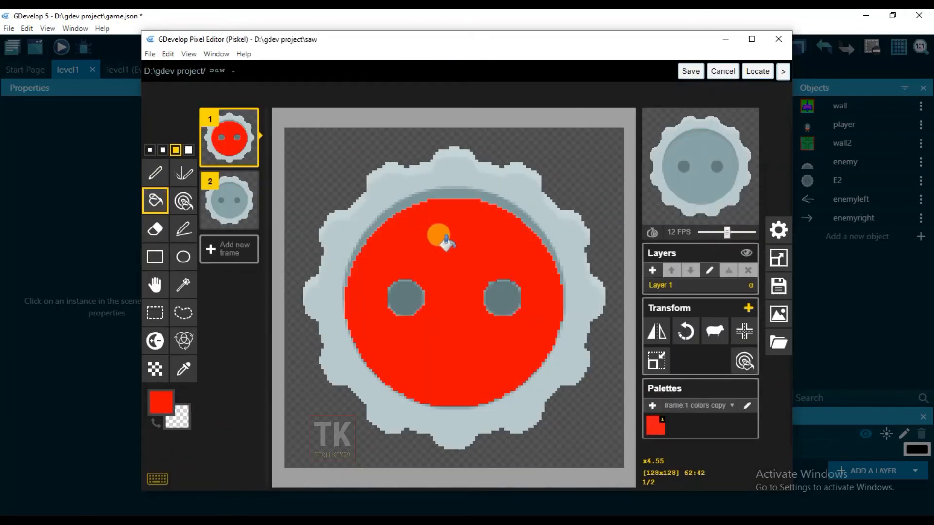
Fill the saw's toothed outer rim with yellow in both frames
left_click(165, 410)
left_click(288, 294)
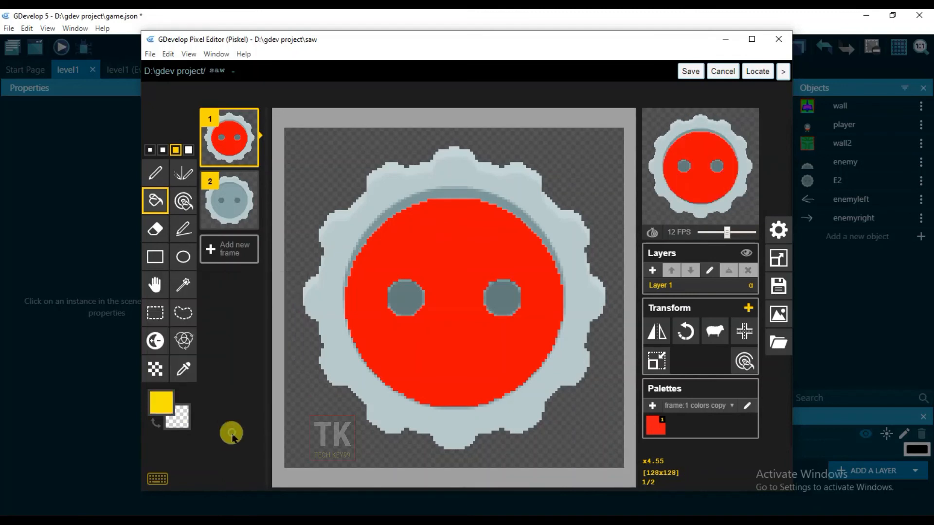
left_click(381, 188)
left_click(229, 199)
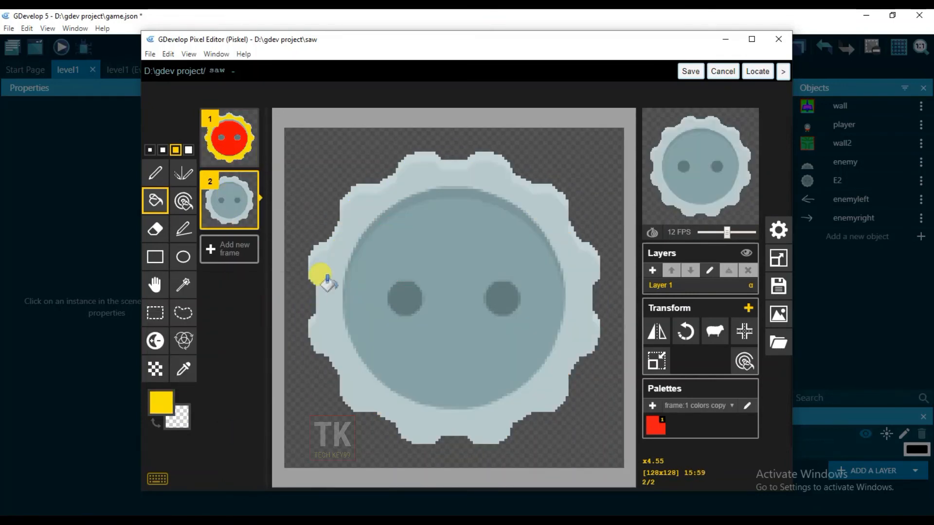
left_click(325, 275)
Fill both eyes of the saw with black in frames 2 and 1, and save the sprite
left_click(160, 403)
left_click(204, 380)
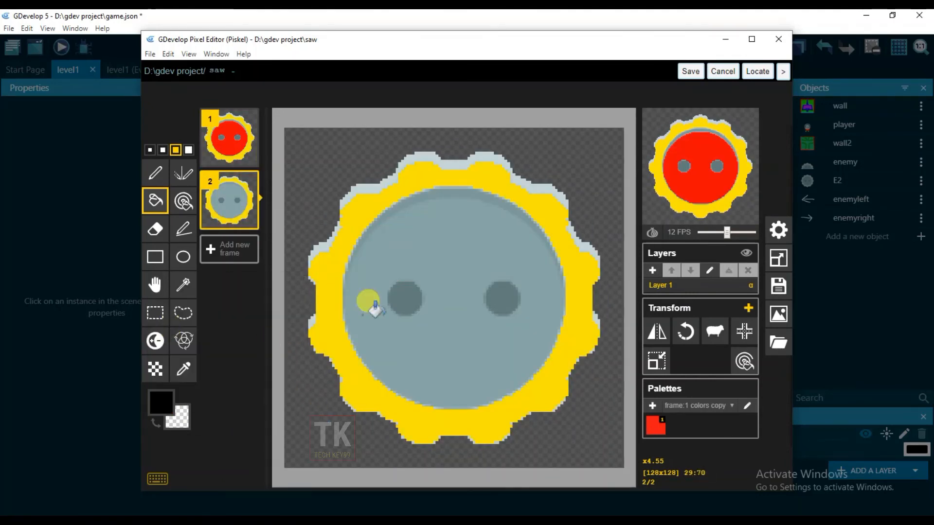
left_click(403, 299)
left_click(500, 299)
left_click(229, 138)
left_click(404, 298)
left_click(502, 298)
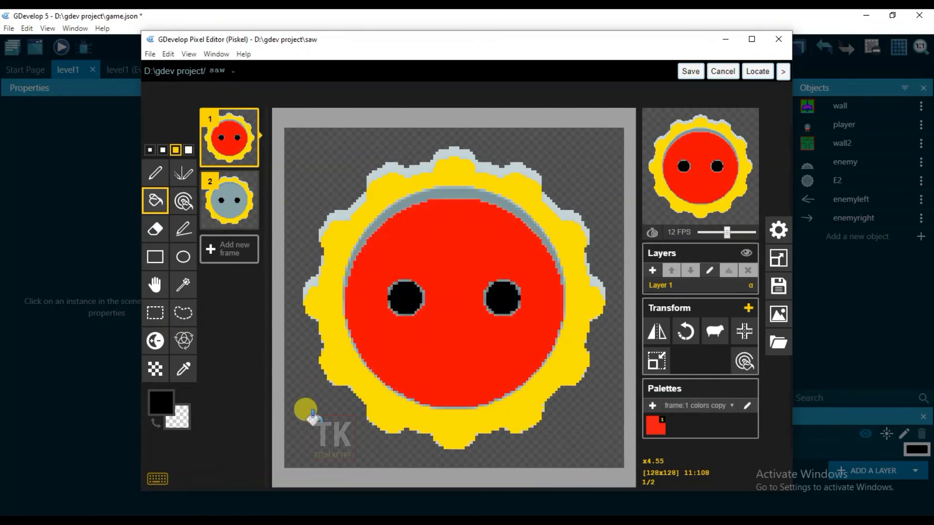
left_click(691, 74)
Open E2's Animation #1 in Piskel and fill both X-shaped eyes of the dead saw with black
left_click(537, 305)
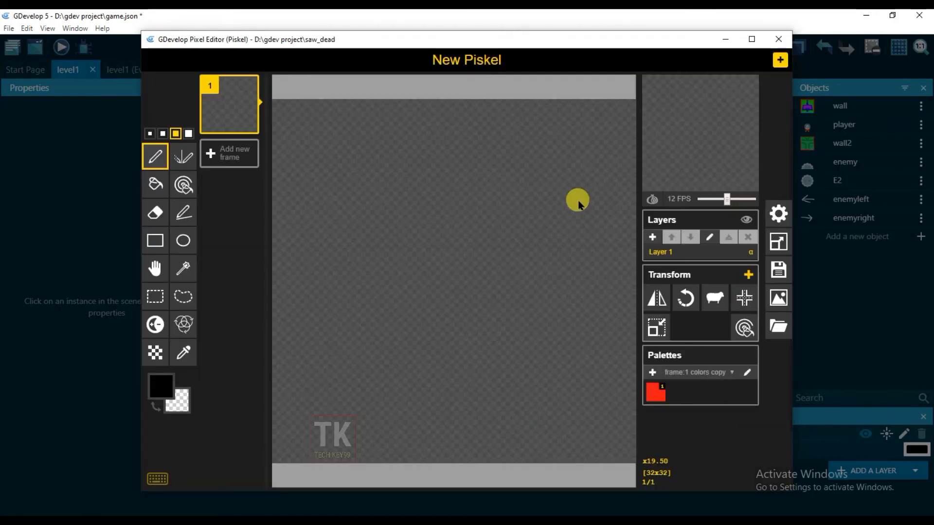
left_click(158, 395)
left_click(155, 194)
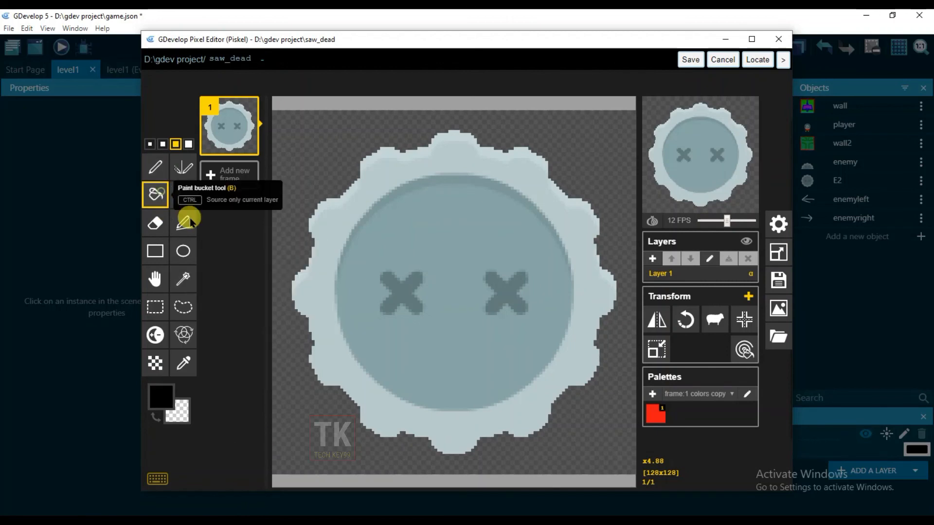
left_click(402, 292)
left_click(481, 288)
Fill the inner disc of the dead saw with red
left_click(161, 397)
left_click_drag(246, 292, 259, 278)
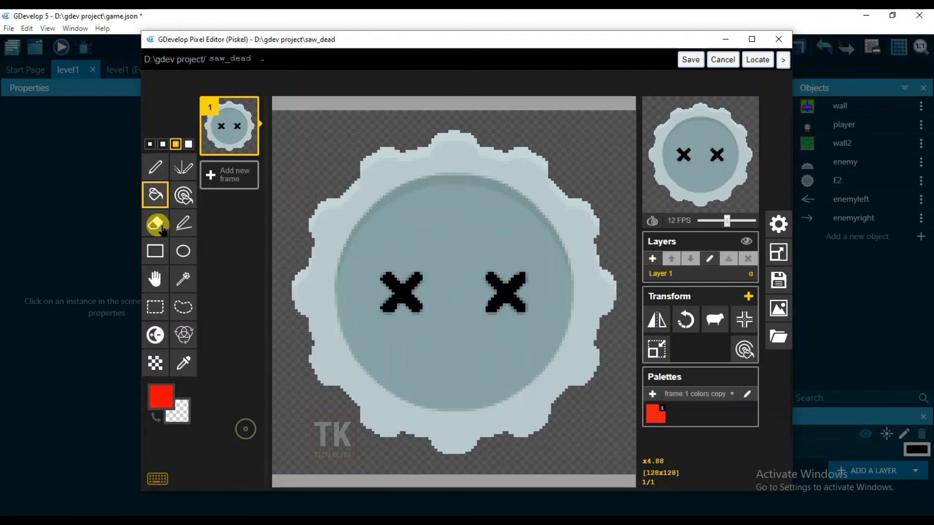
left_click(412, 217)
Fill the dead saw's toothed rim with yellow, save the sprite and apply the changes to E2
left_click(161, 394)
left_click(290, 291)
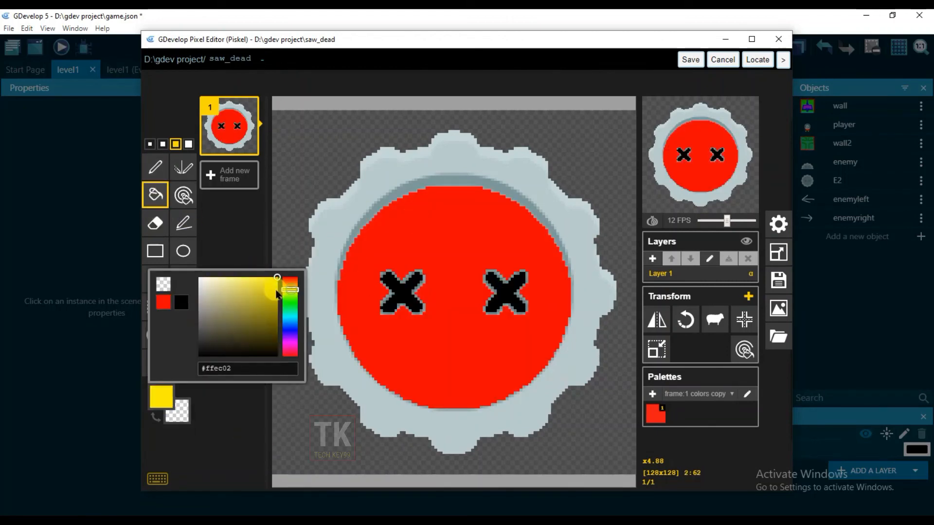
left_click(341, 229)
left_click(691, 61)
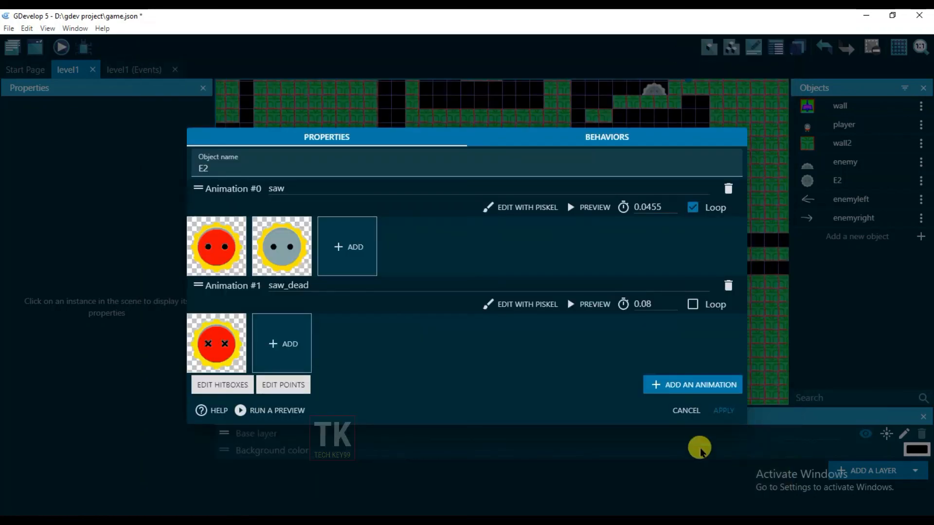
left_click(720, 408)
Launch a preview of the level and resize and reposition its window over the editor
left_click(62, 49)
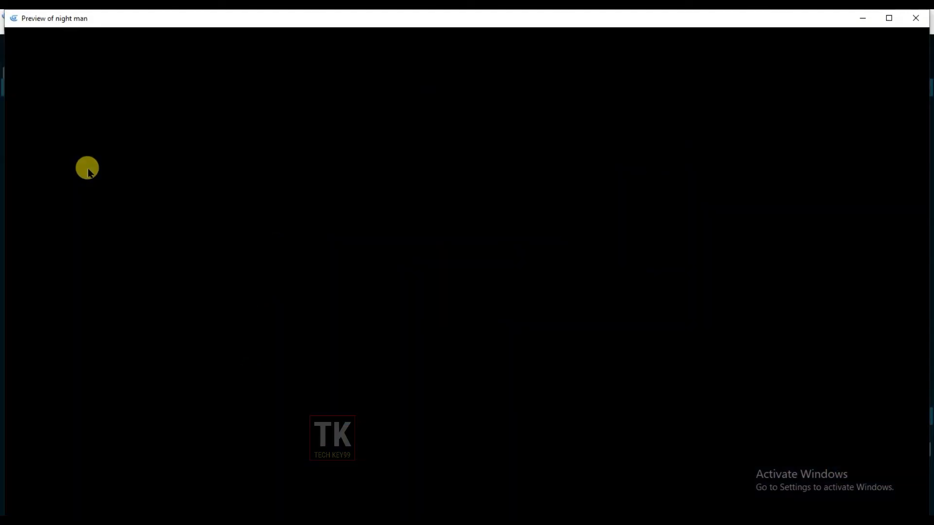
left_click_drag(5, 11, 183, 79)
left_click_drag(351, 88, 265, 45)
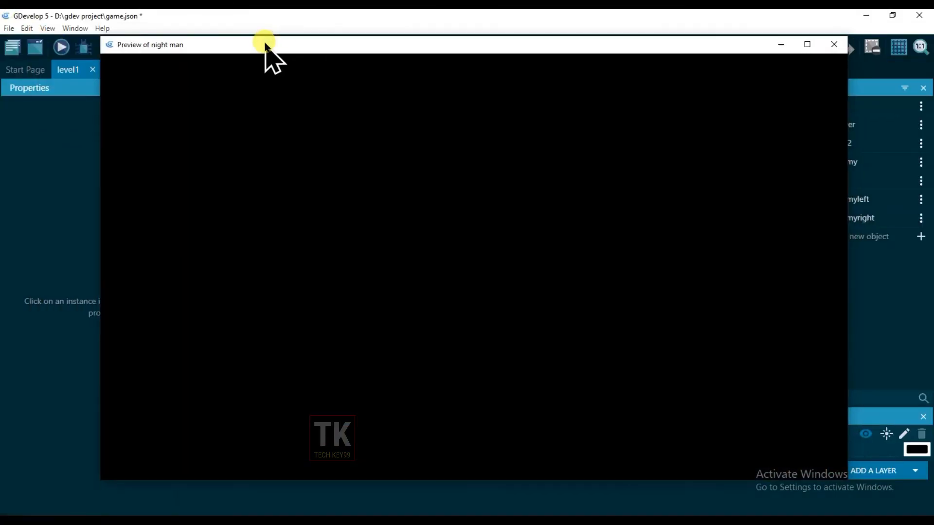
left_click_drag(101, 219, 71, 219)
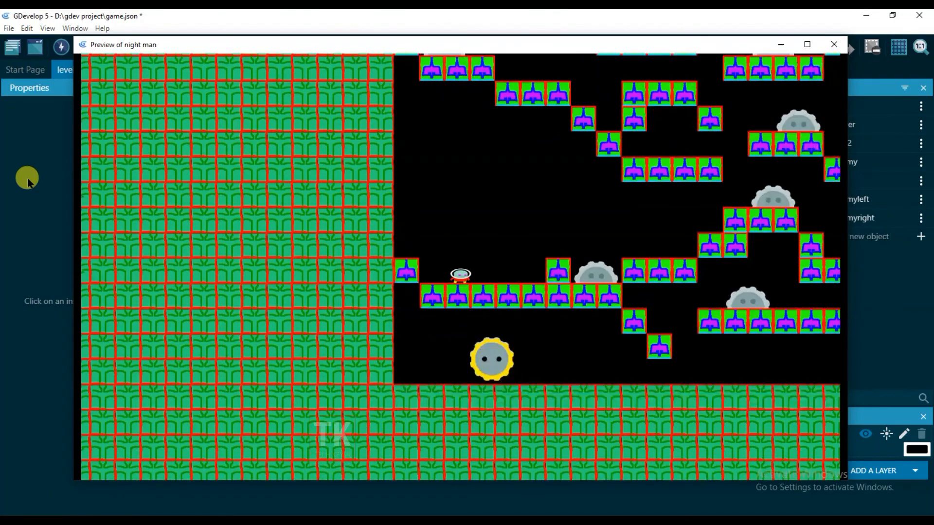
Move the player across the platforms in the preview toward the upper ledges to check the recolored saws
key("Right")
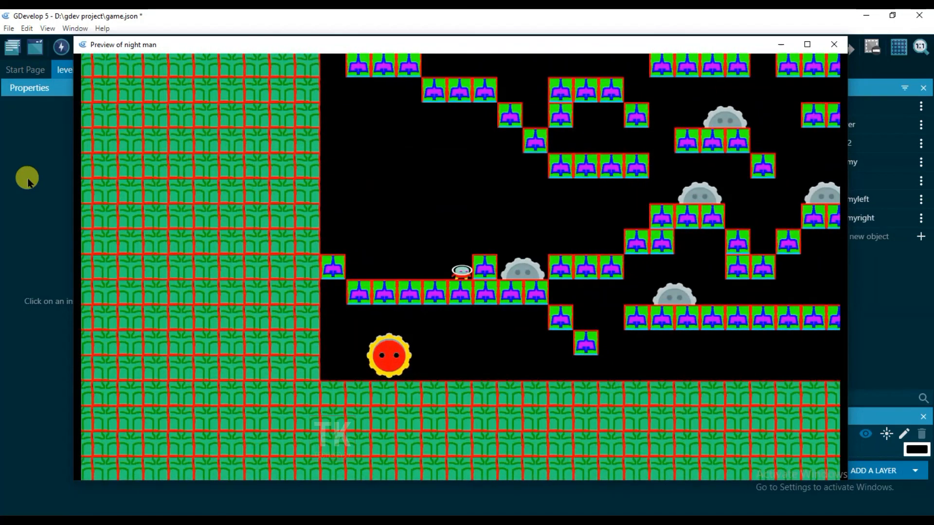
key("Right")
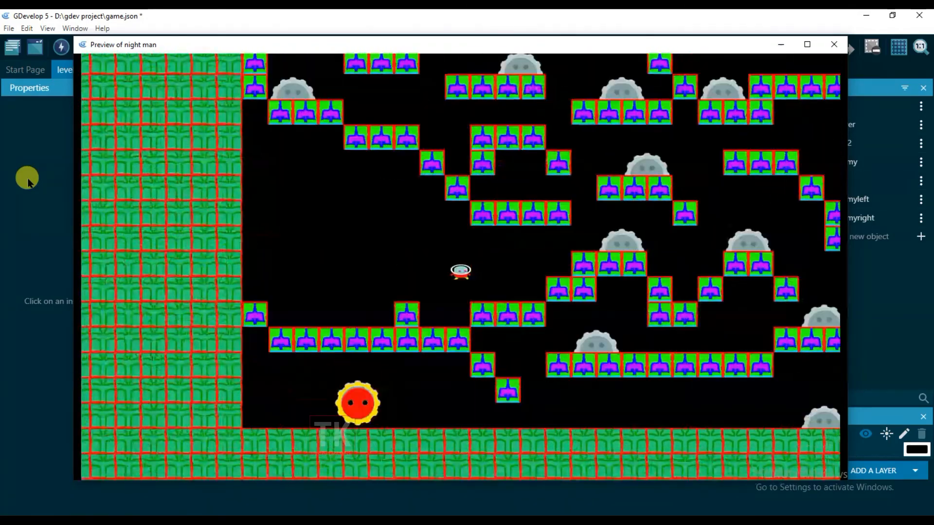
key("Left")
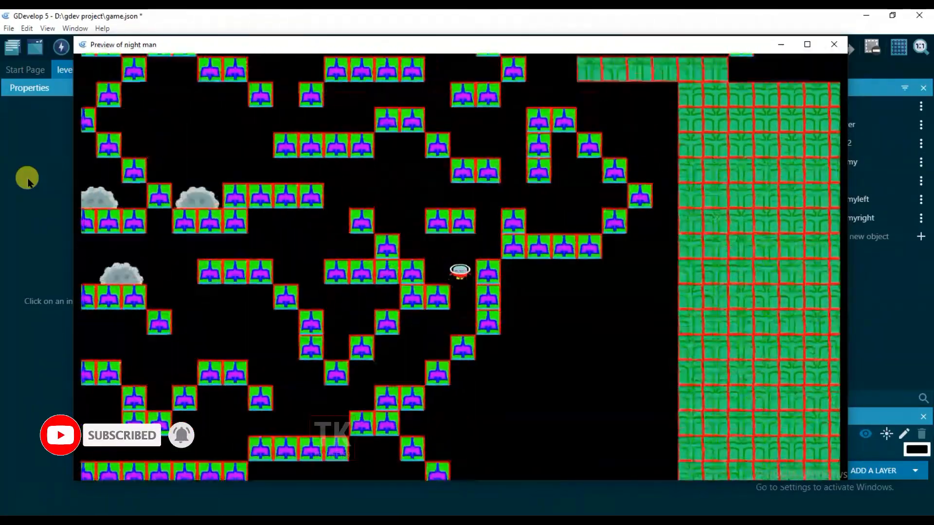
key("Left")
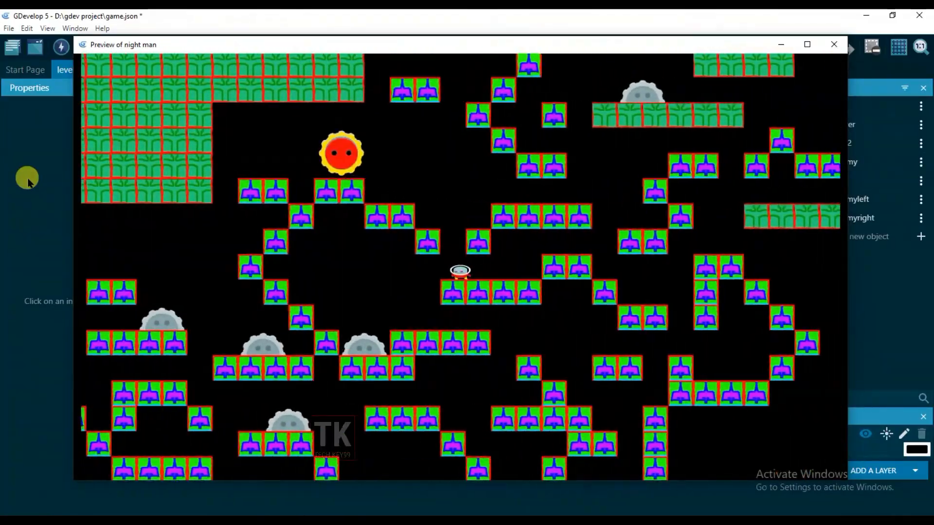